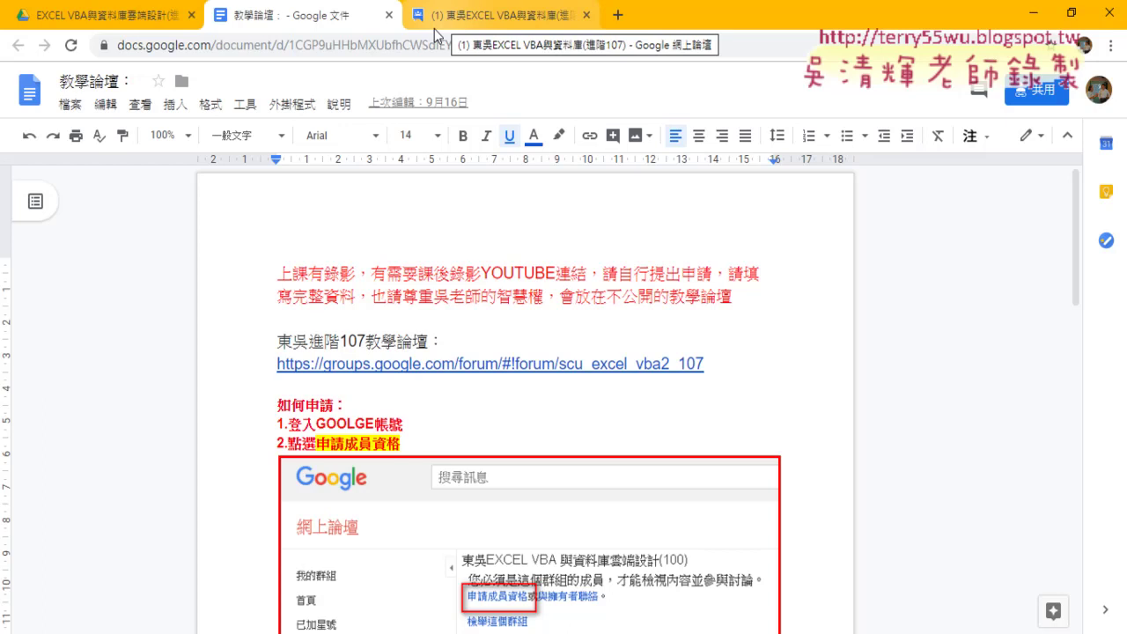
Follow the groups.google.com link in the notes to the 東吳EXCEL VBA與資料庫(進階107) Google Groups forum
left_click(455, 362)
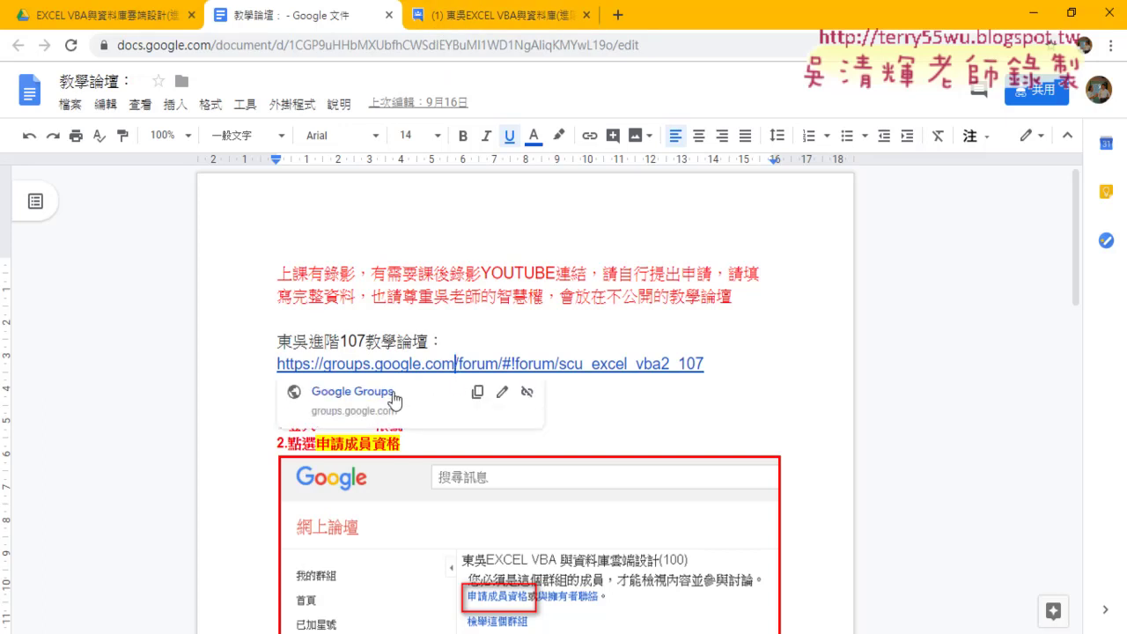
left_click(392, 396)
left_click(780, 15)
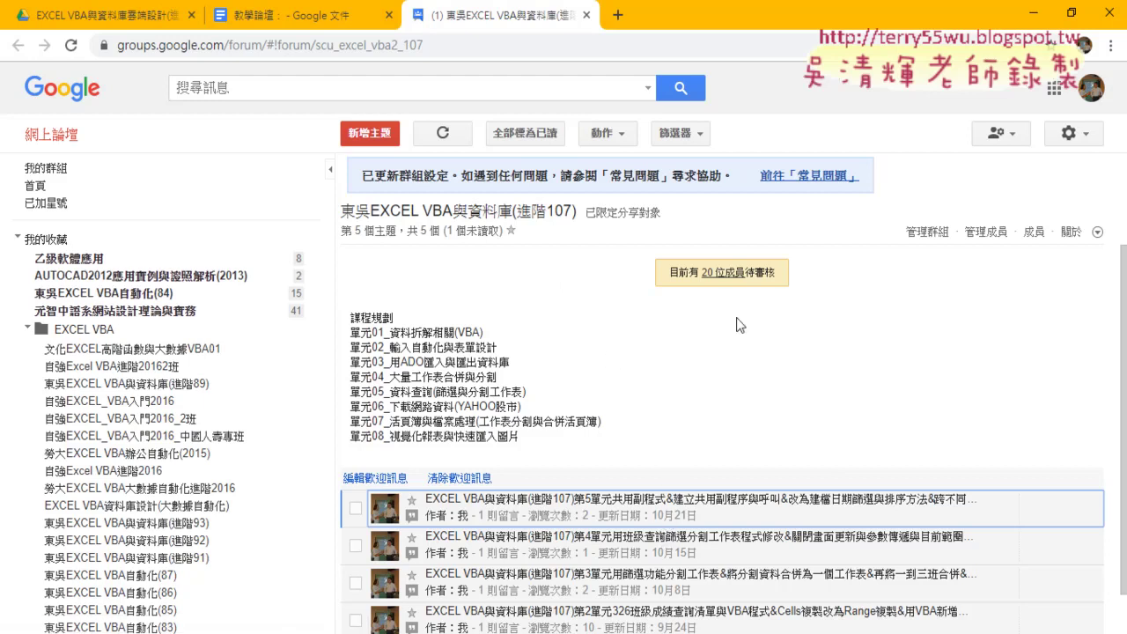
left_click(722, 274)
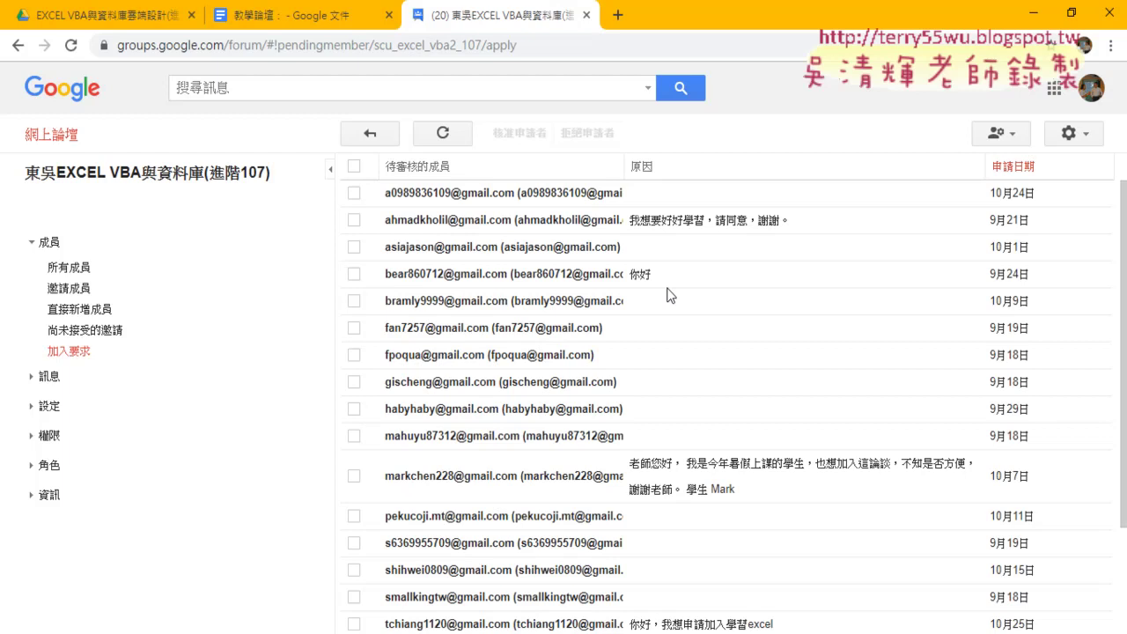
scroll(671, 295, "down", 3)
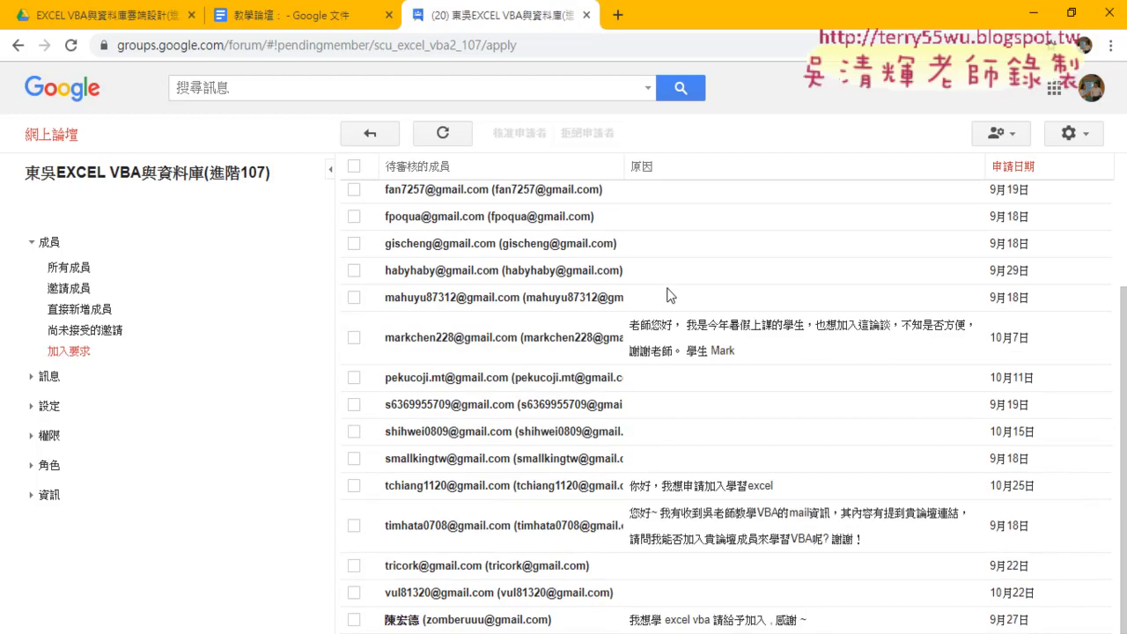
scroll(671, 295, "up", 3)
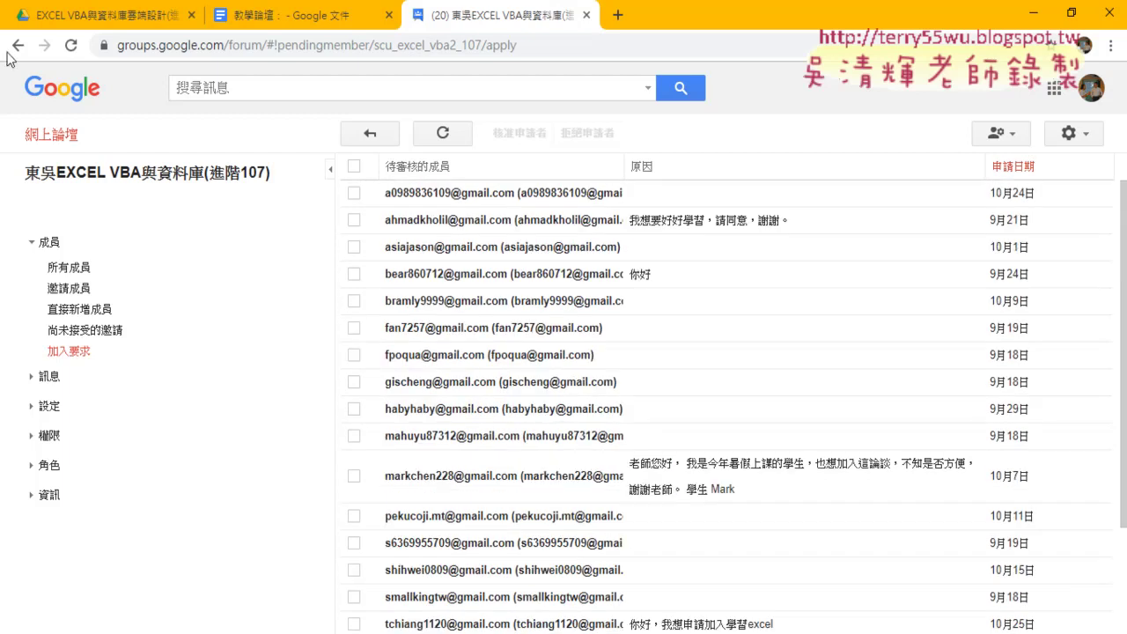
left_click(18, 47)
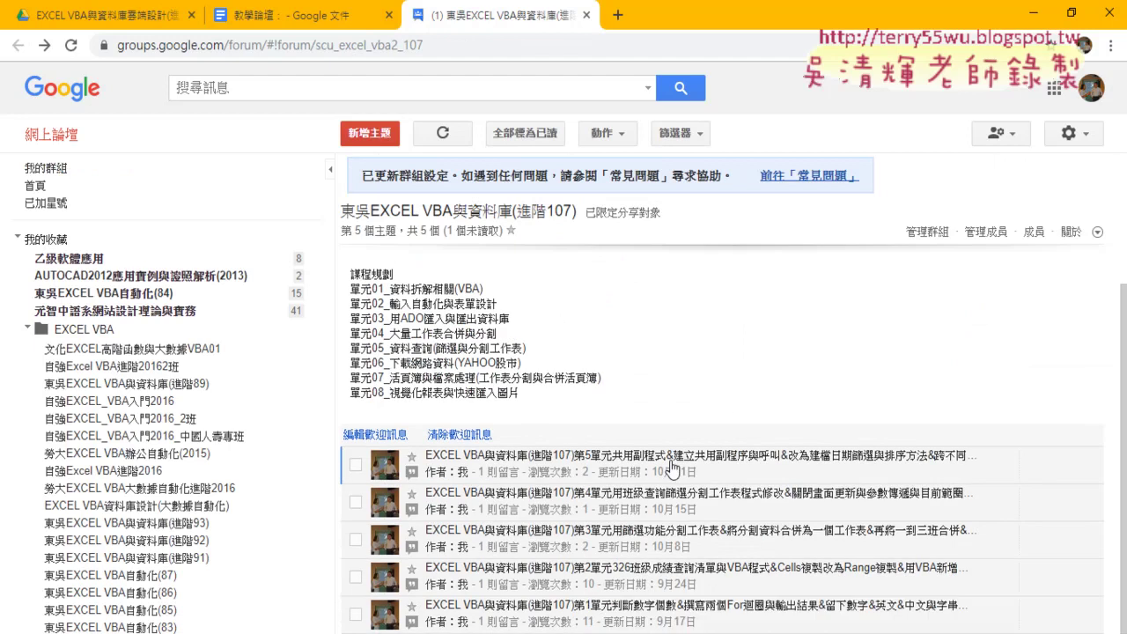
left_click(671, 468)
scroll(667, 406, "down", 2)
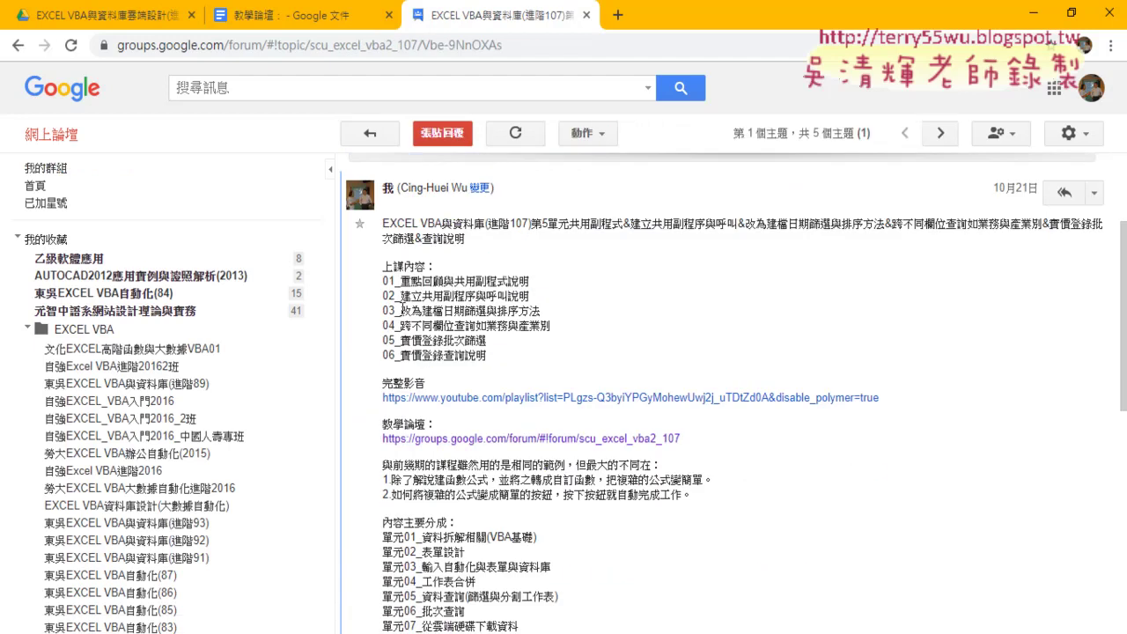
left_click_drag(384, 281, 500, 356)
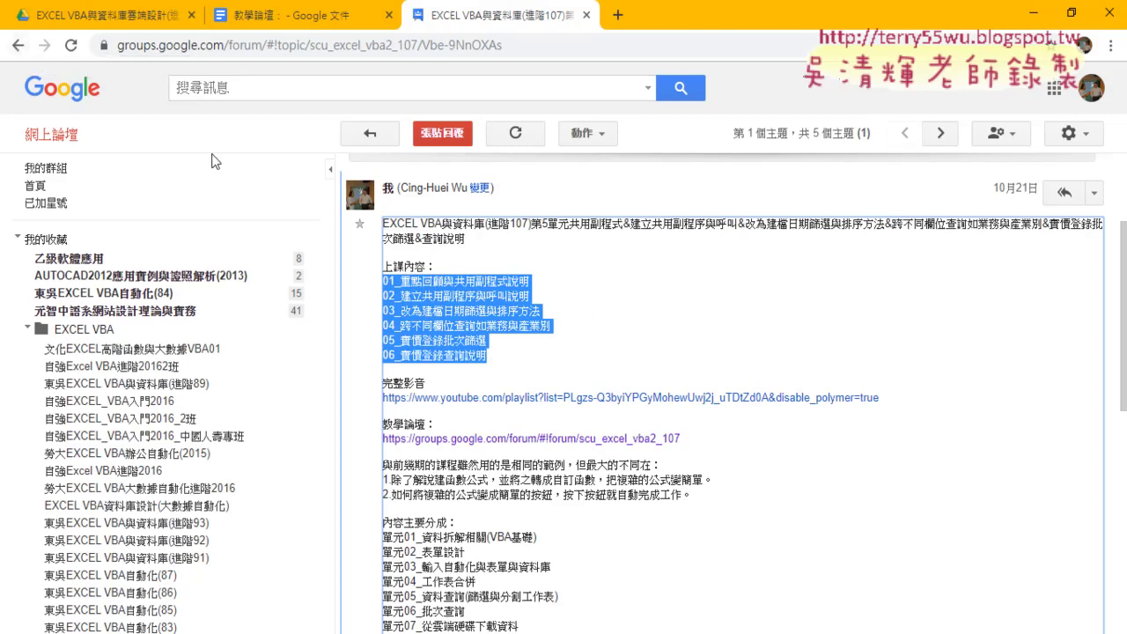
left_click(17, 45)
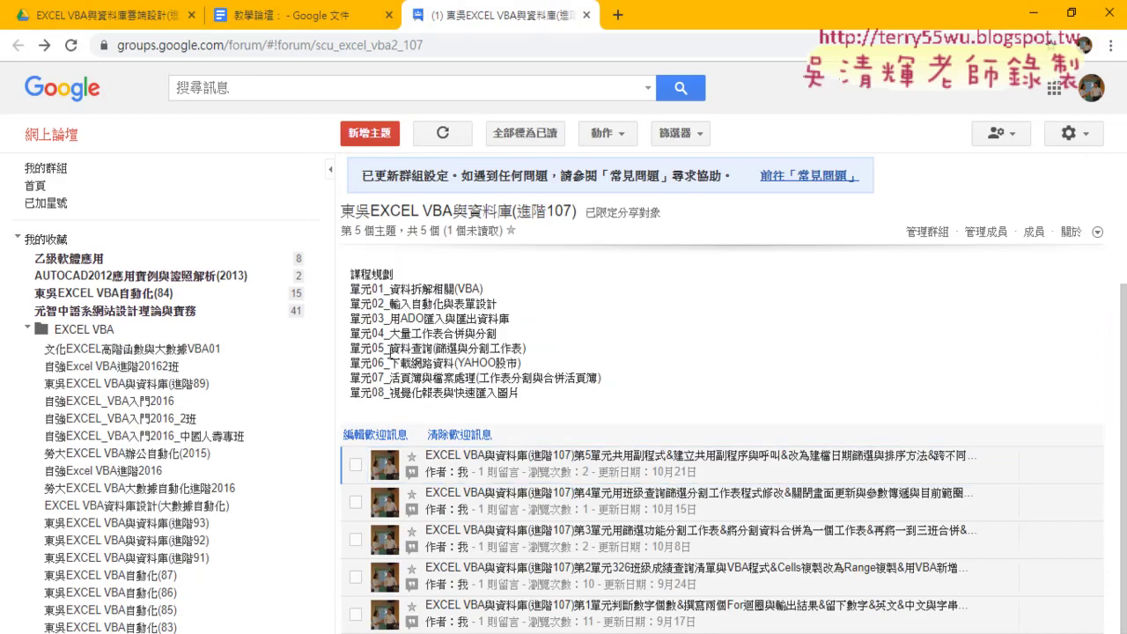
left_click_drag(388, 349, 433, 350)
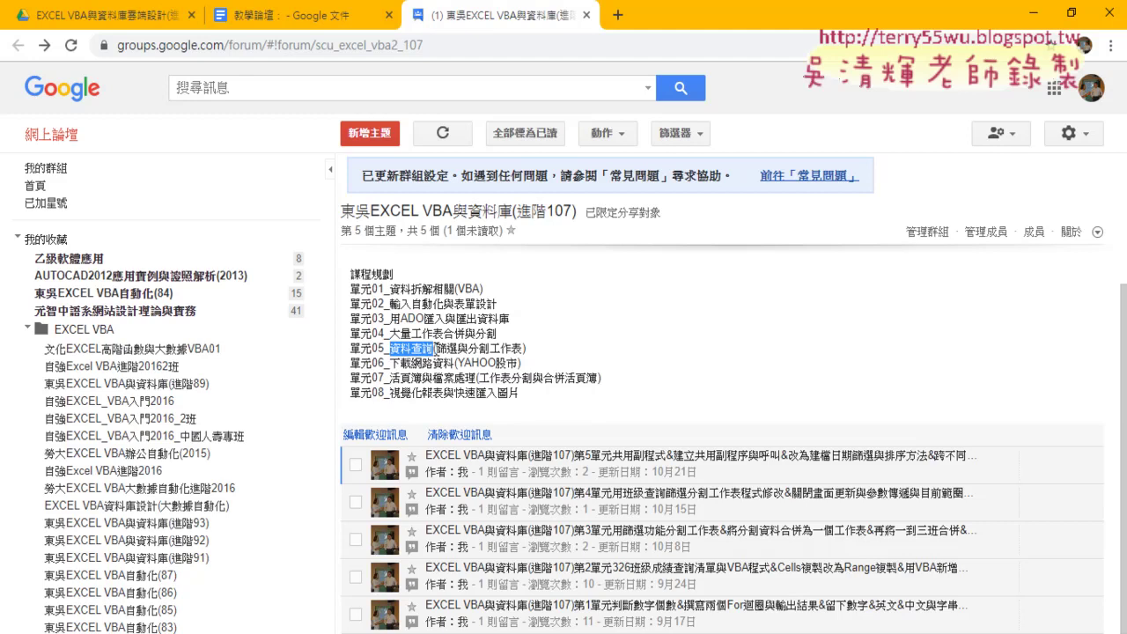
left_click_drag(435, 348, 459, 349)
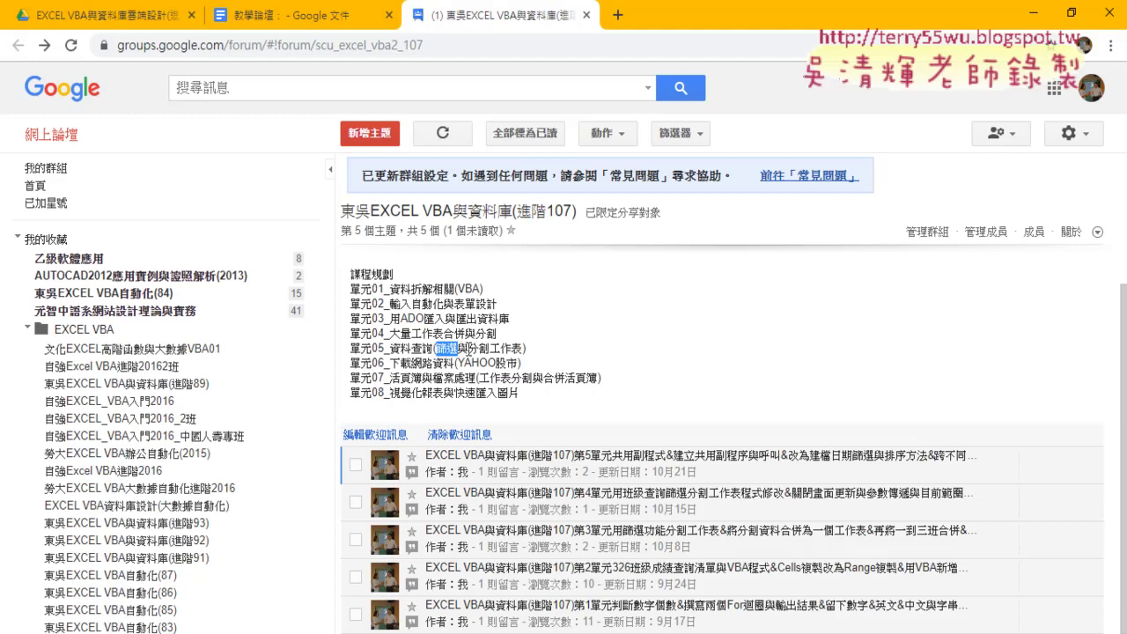
left_click_drag(467, 348, 521, 349)
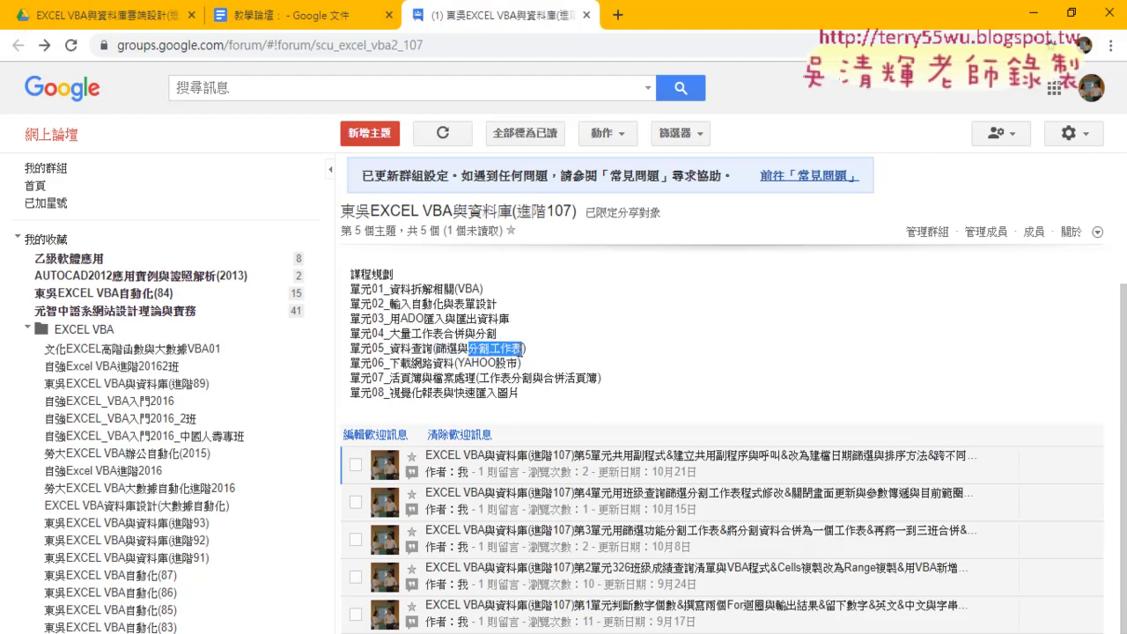
left_click_drag(436, 348, 458, 349)
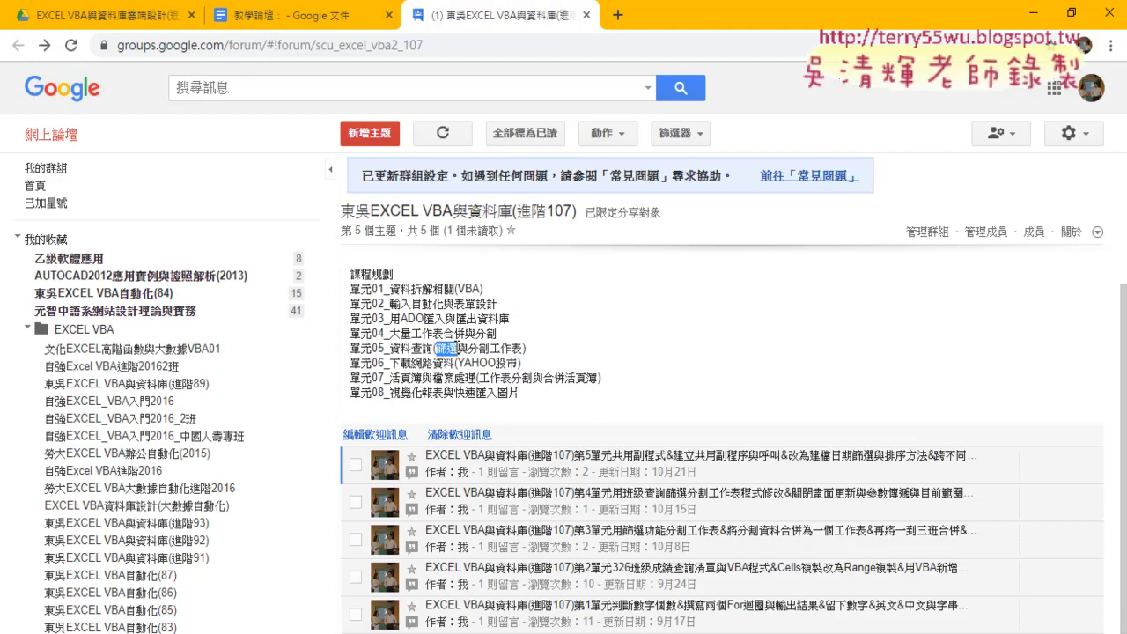
left_click_drag(468, 349, 524, 348)
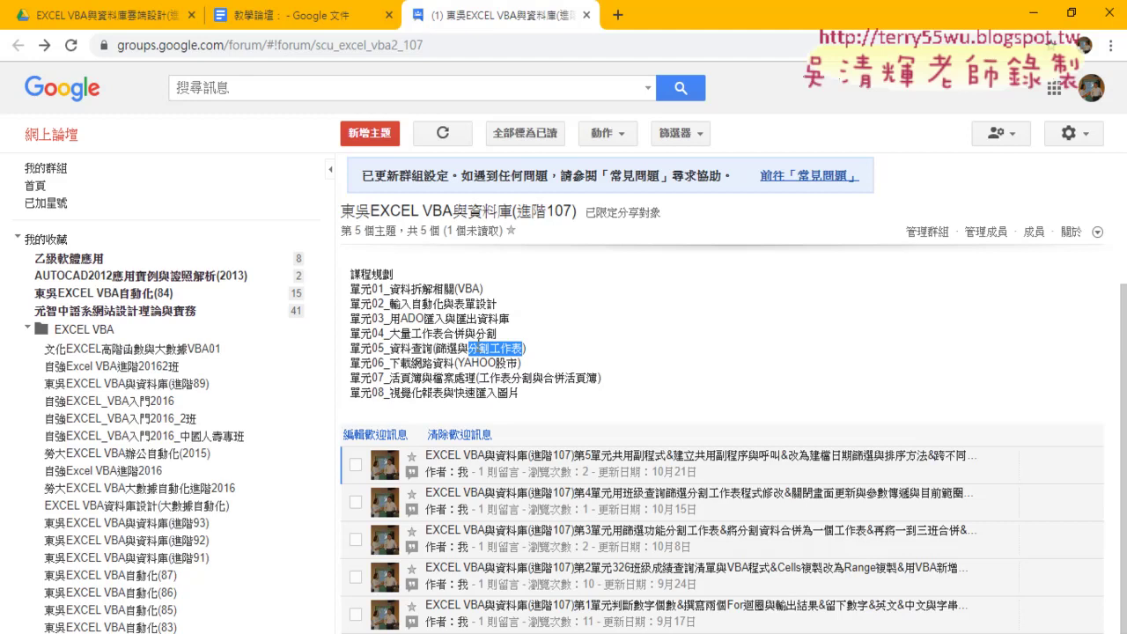
left_click_drag(459, 349, 436, 349)
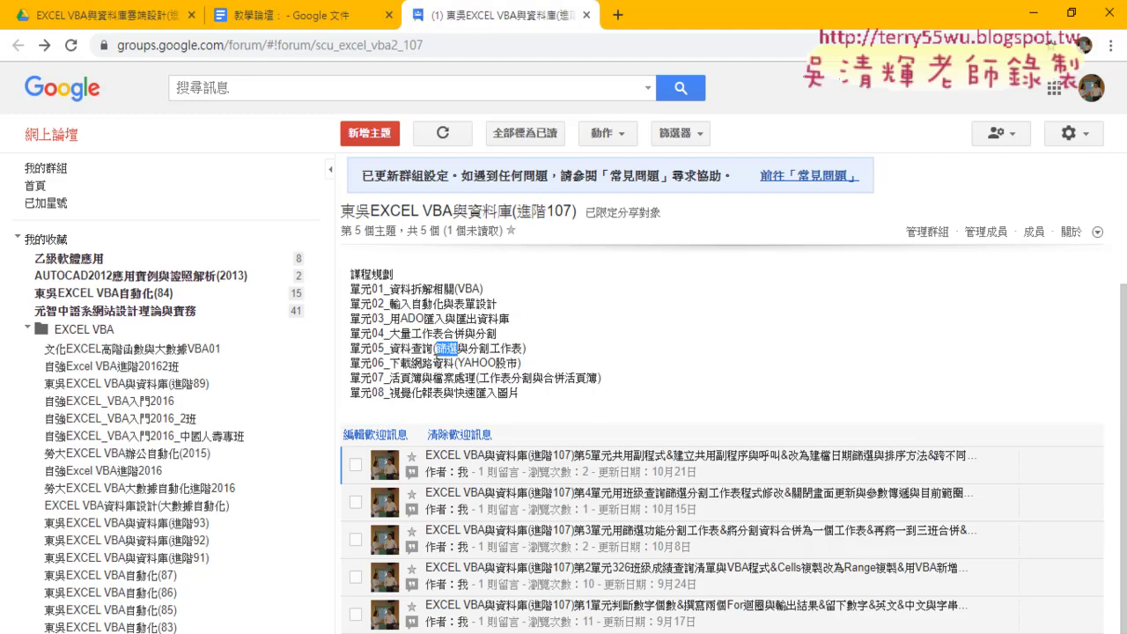
left_click(124, 19)
Go through _雲端白板畫面 into the 單元05 folder and open the 程式碼 Google Doc
double_click(294, 217)
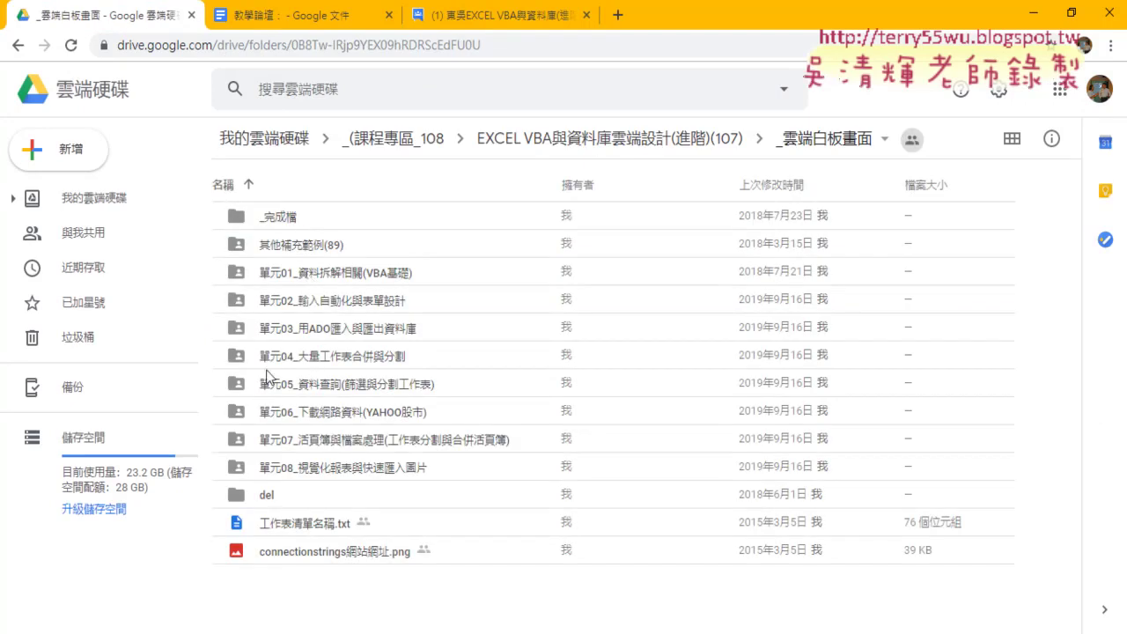
left_click(310, 392)
double_click(310, 393)
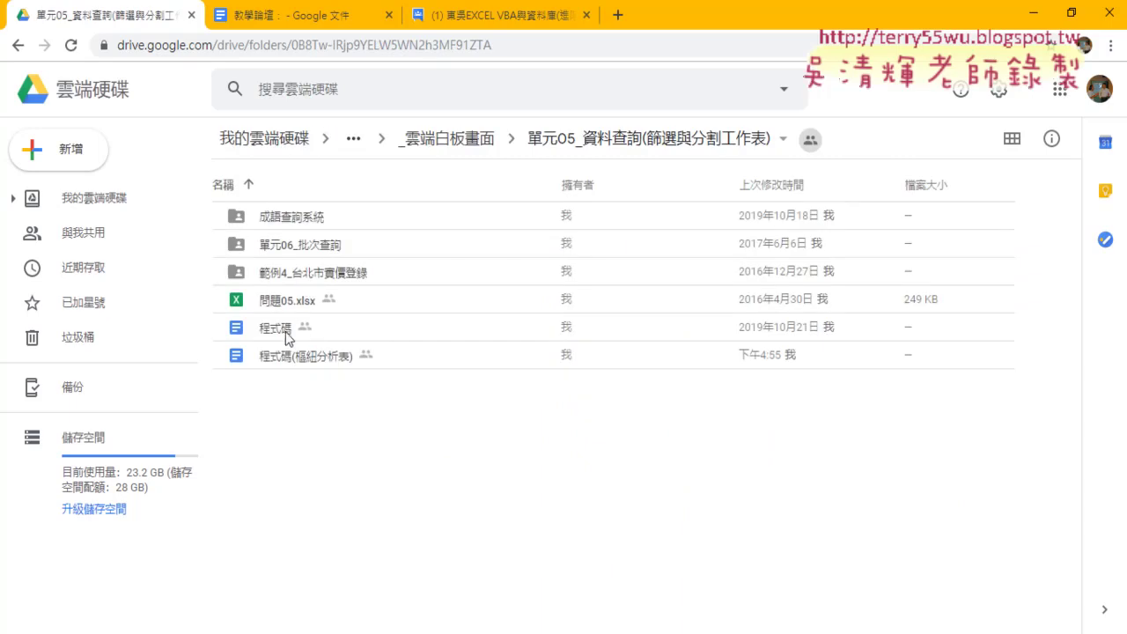
double_click(287, 338)
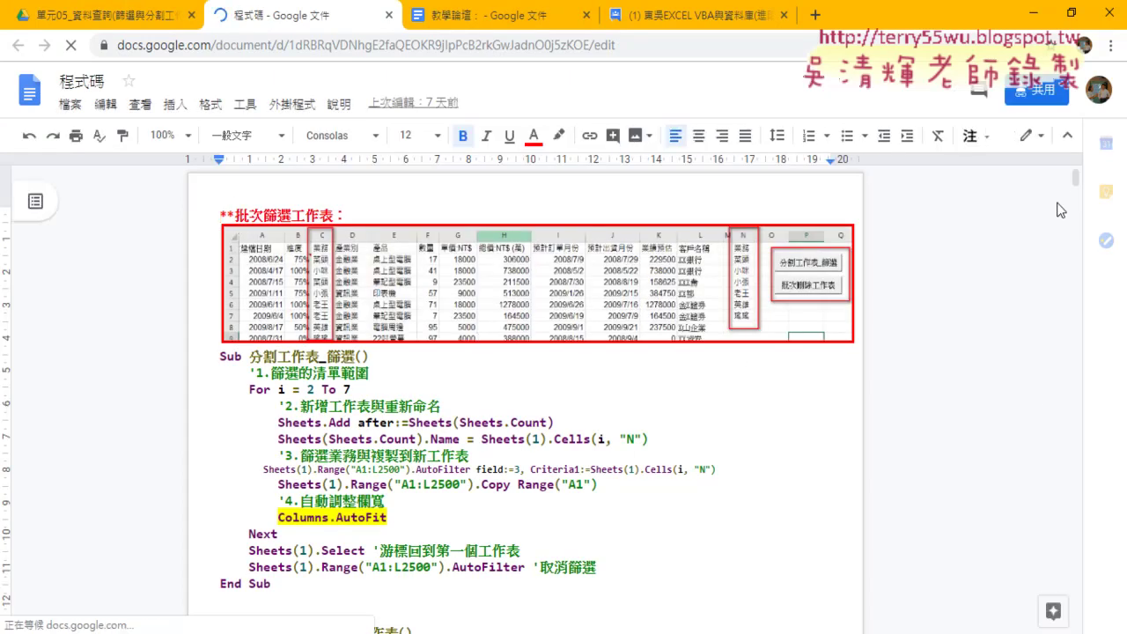
left_click_drag(1074, 198, 1065, 417)
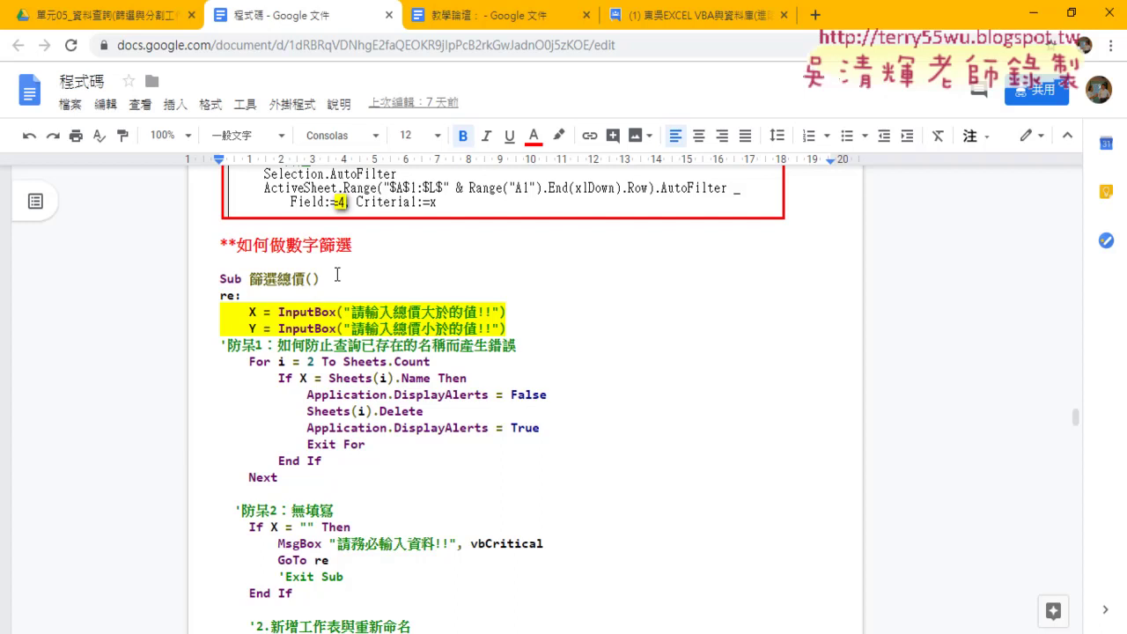
left_click_drag(220, 312, 508, 328)
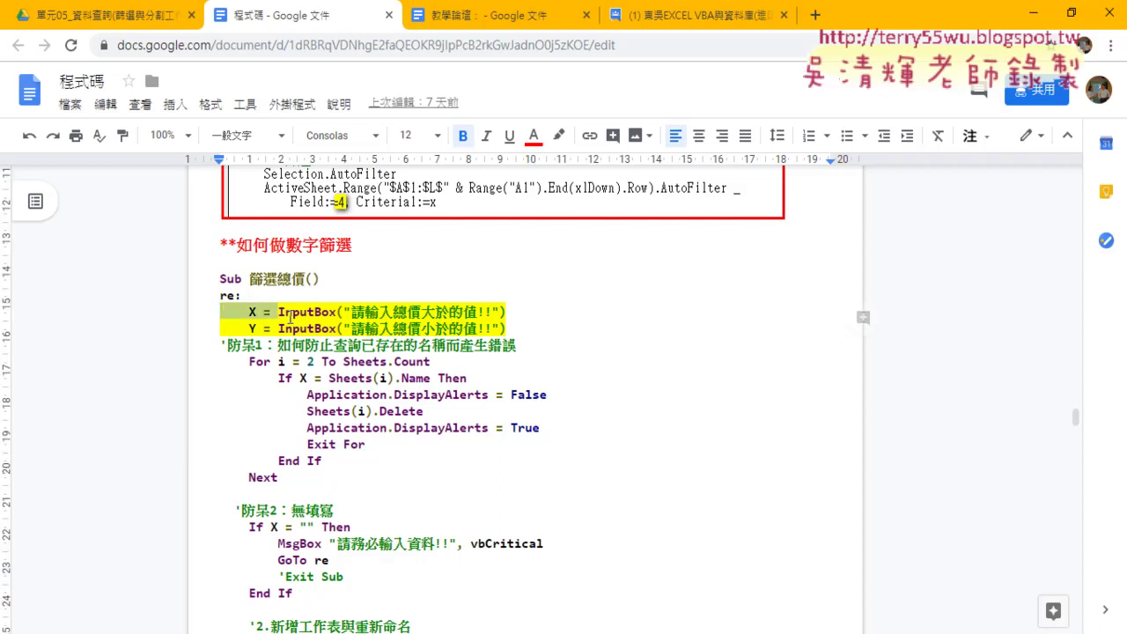
scroll(376, 276, "down", 3)
scroll(398, 352, "down", 2)
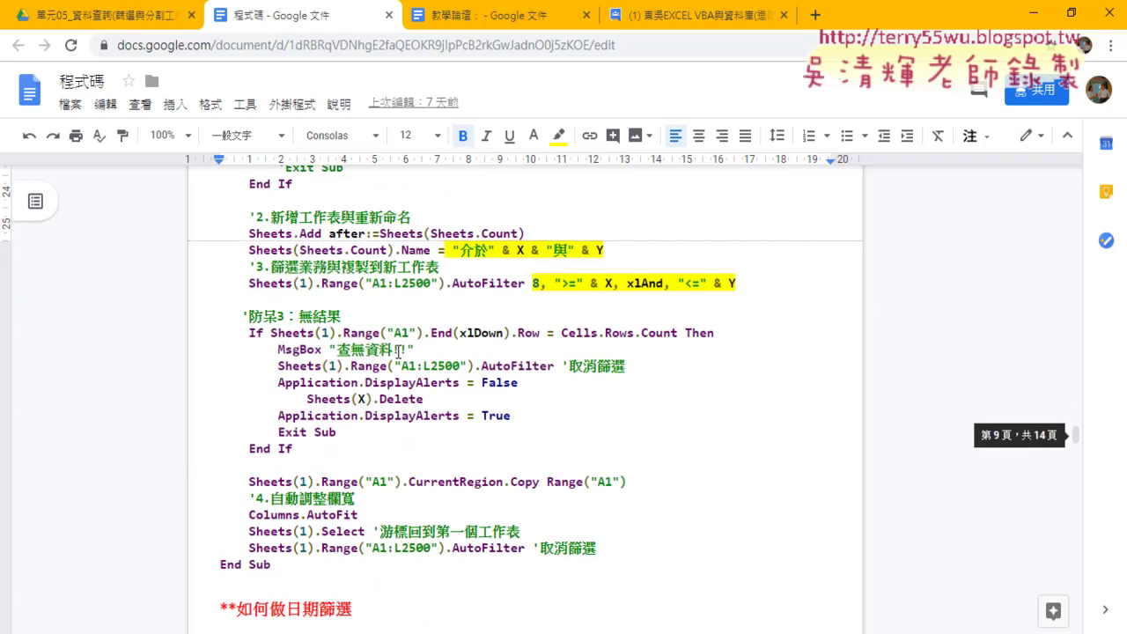
scroll(398, 352, "down", 3)
scroll(398, 352, "down", 2)
scroll(398, 352, "down", 5)
scroll(398, 352, "down", 3)
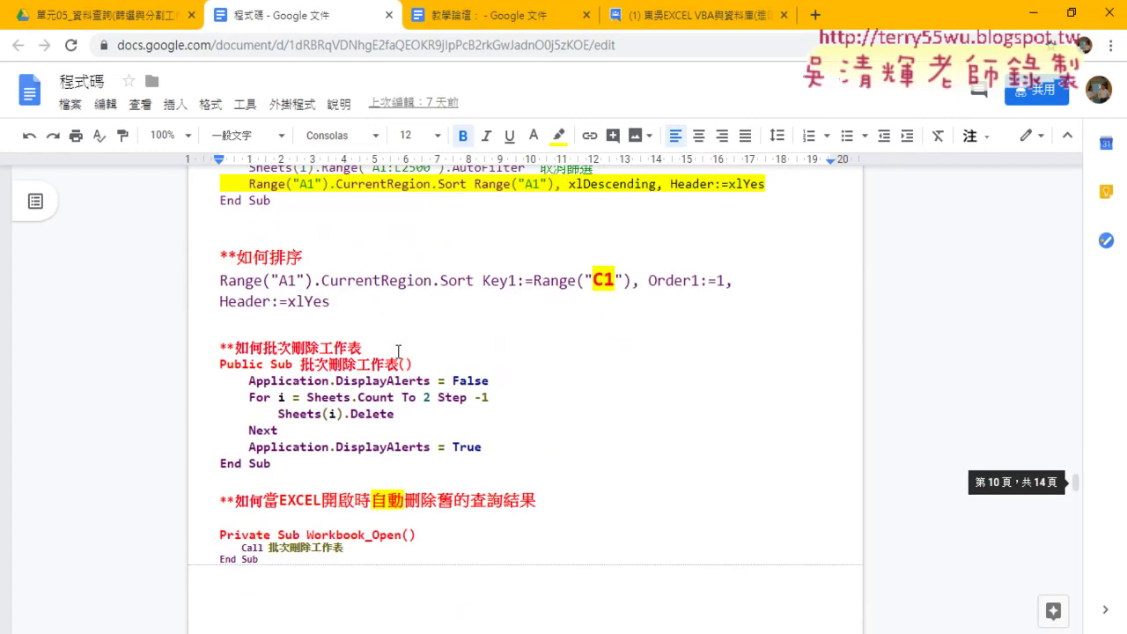
scroll(398, 352, "down", 1)
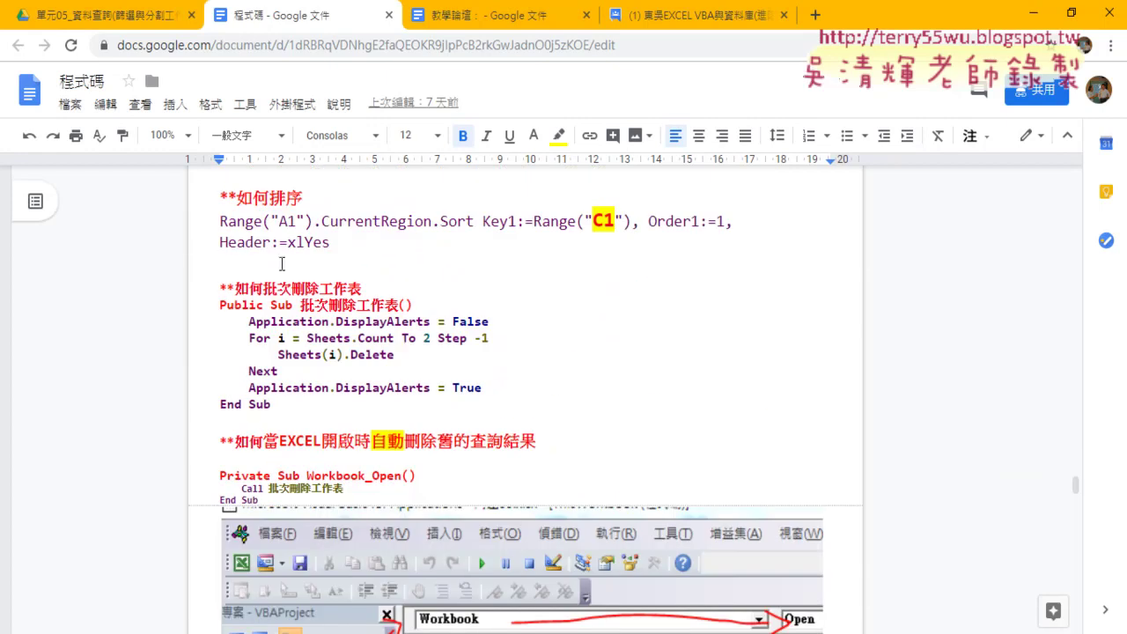
left_click(222, 225)
left_click_drag(237, 226, 474, 227)
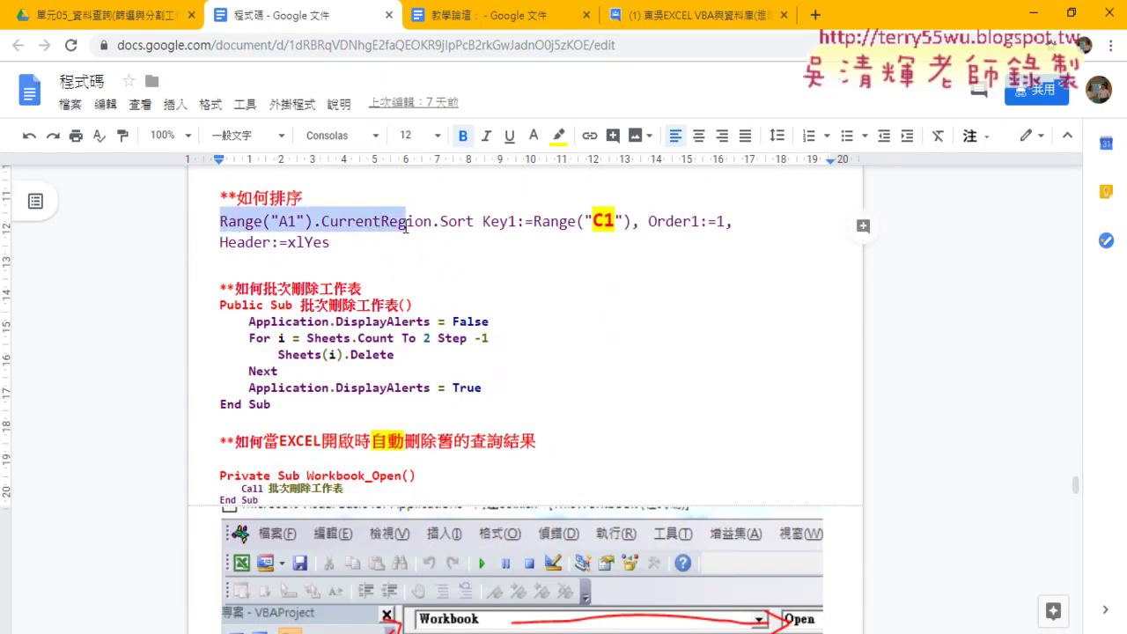
left_click(320, 223)
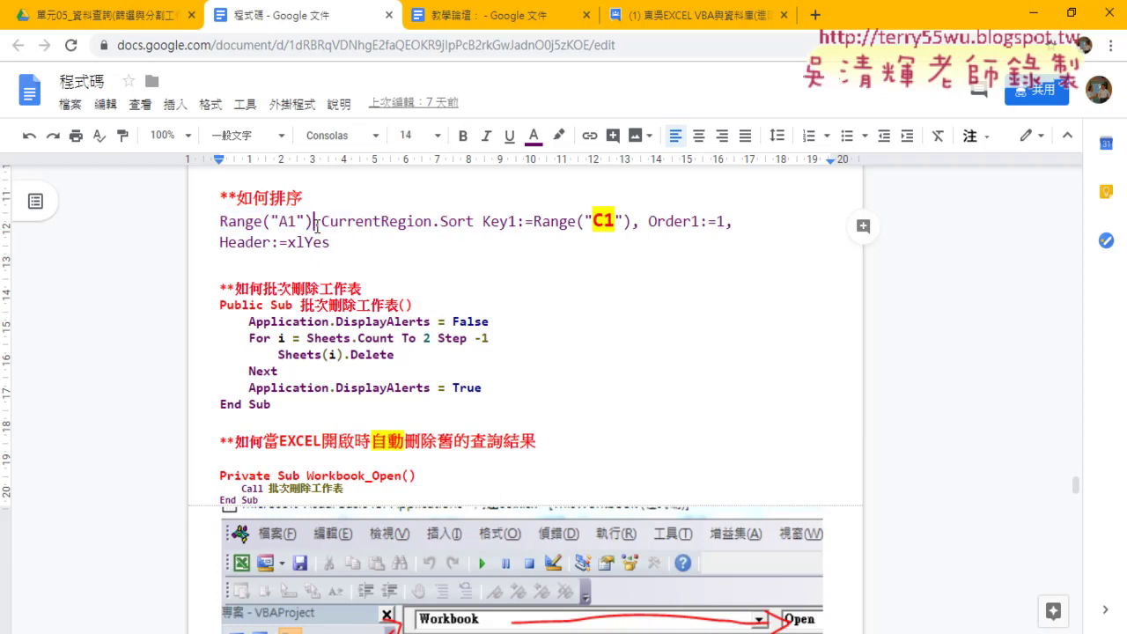
left_click_drag(323, 223, 431, 226)
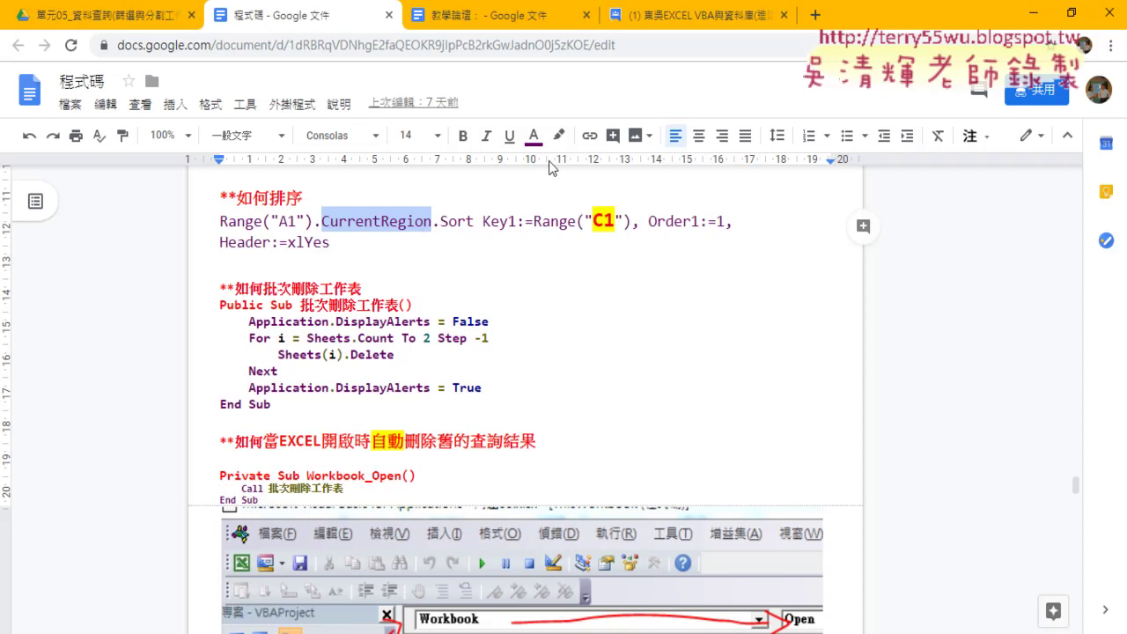
left_click(558, 135)
left_click(619, 217)
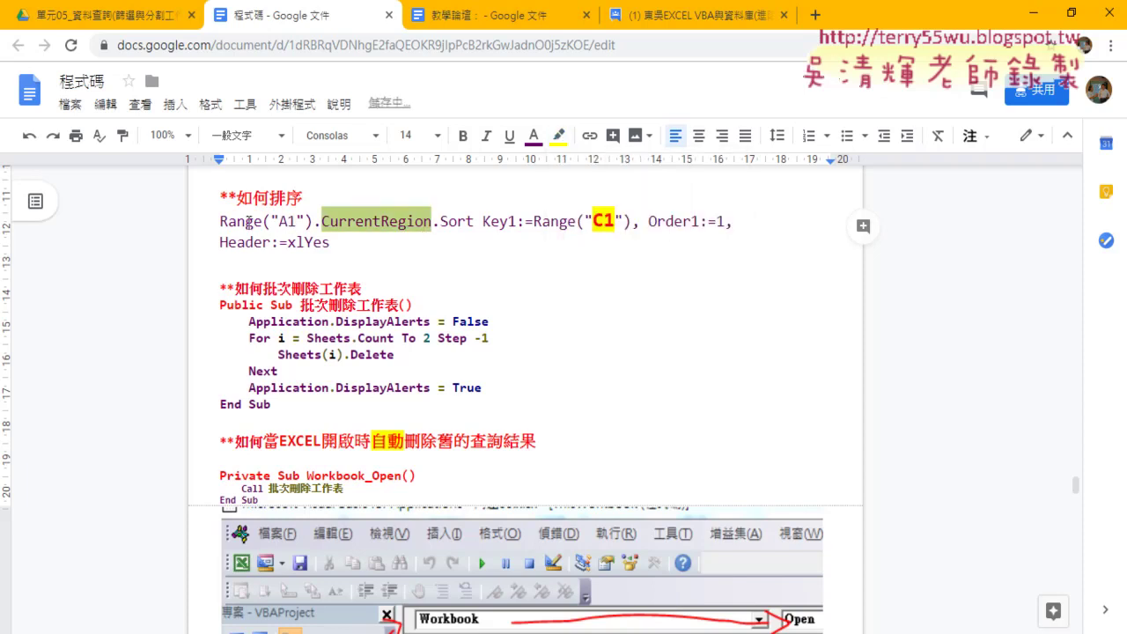
left_click_drag(220, 221, 424, 220)
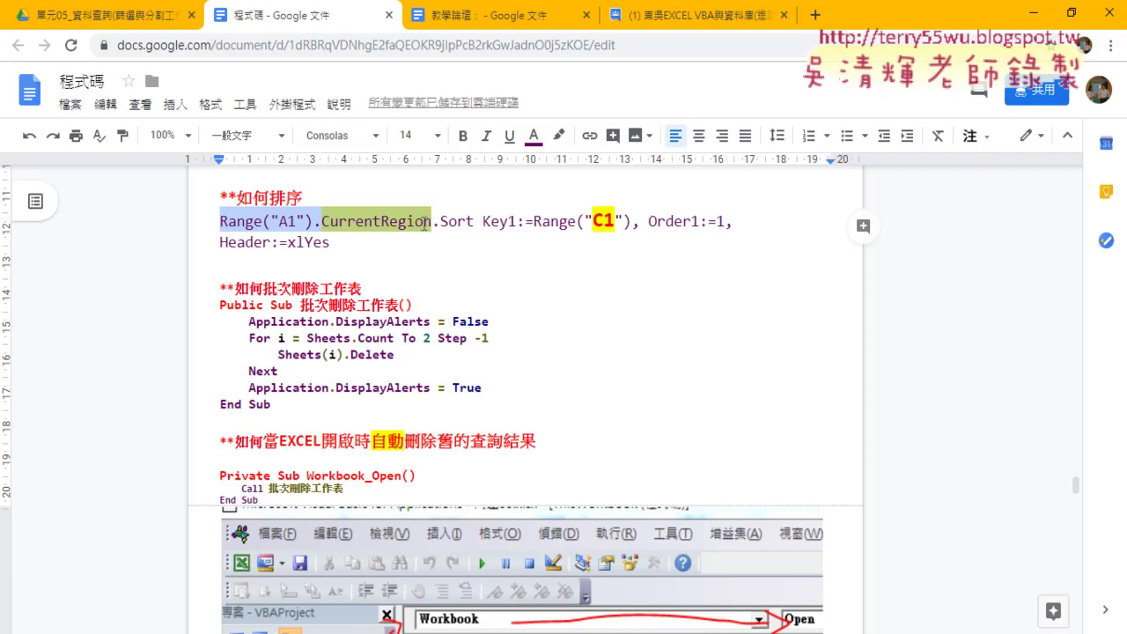
left_click(296, 221)
double_click(295, 221)
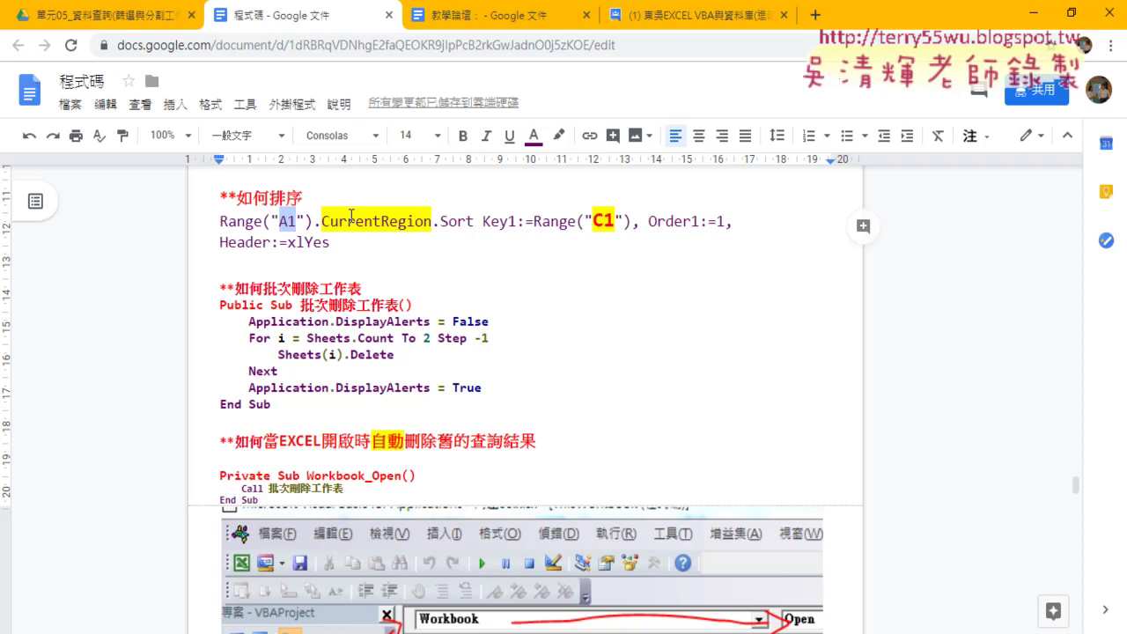
Highlight CurrentRegion, .Sort, Key1 and Order1 in the sort statement
left_click(431, 221)
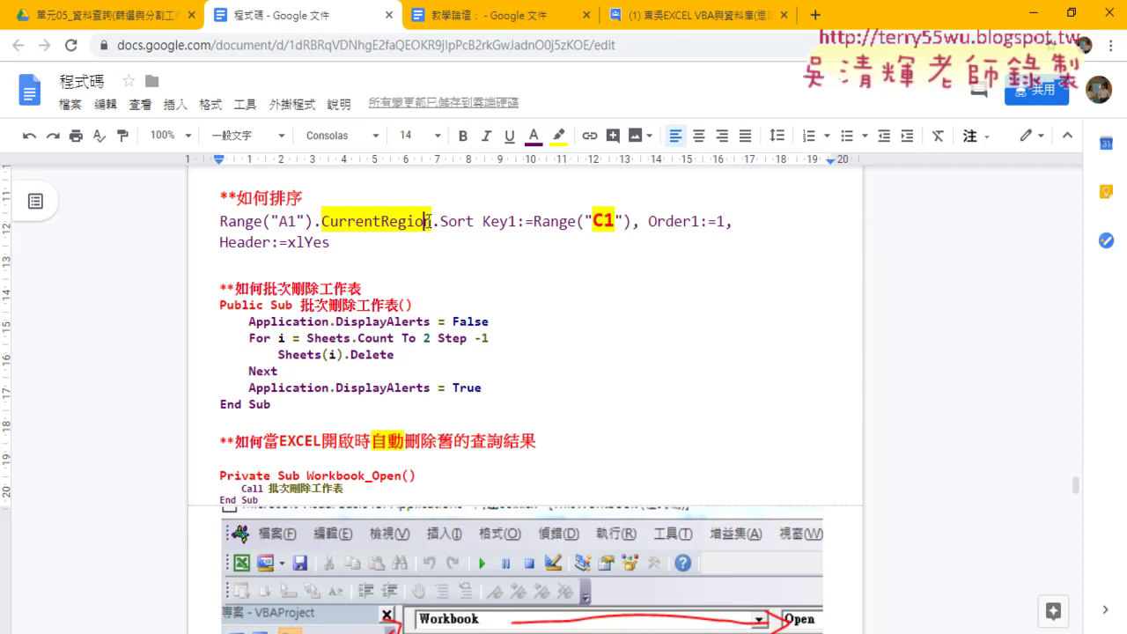
left_click_drag(432, 221, 219, 221)
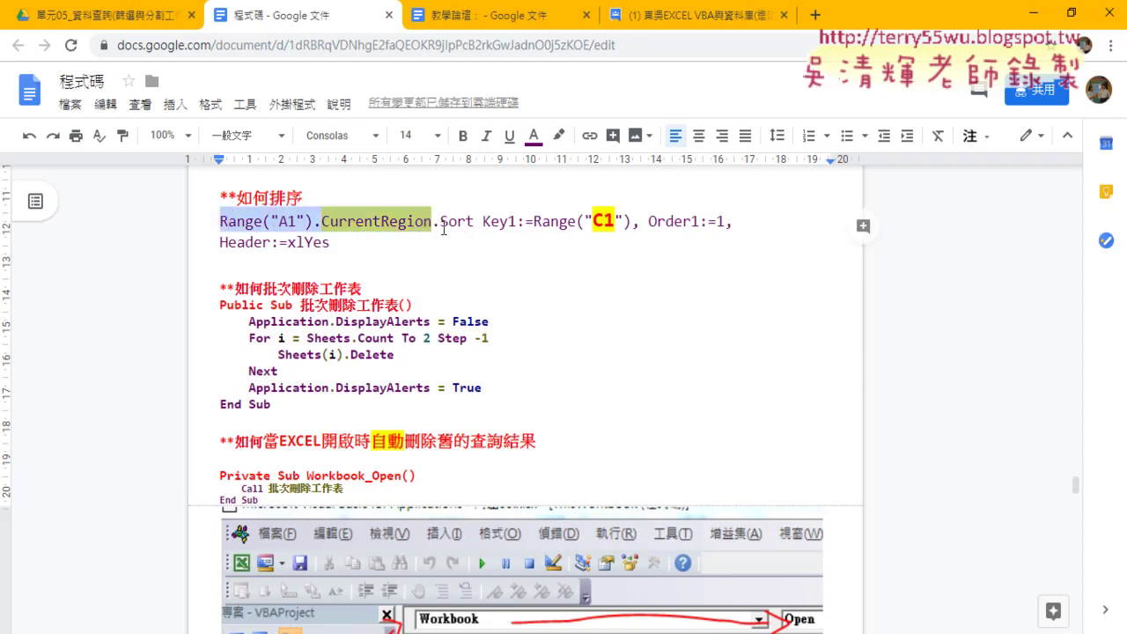
left_click_drag(431, 221, 631, 227)
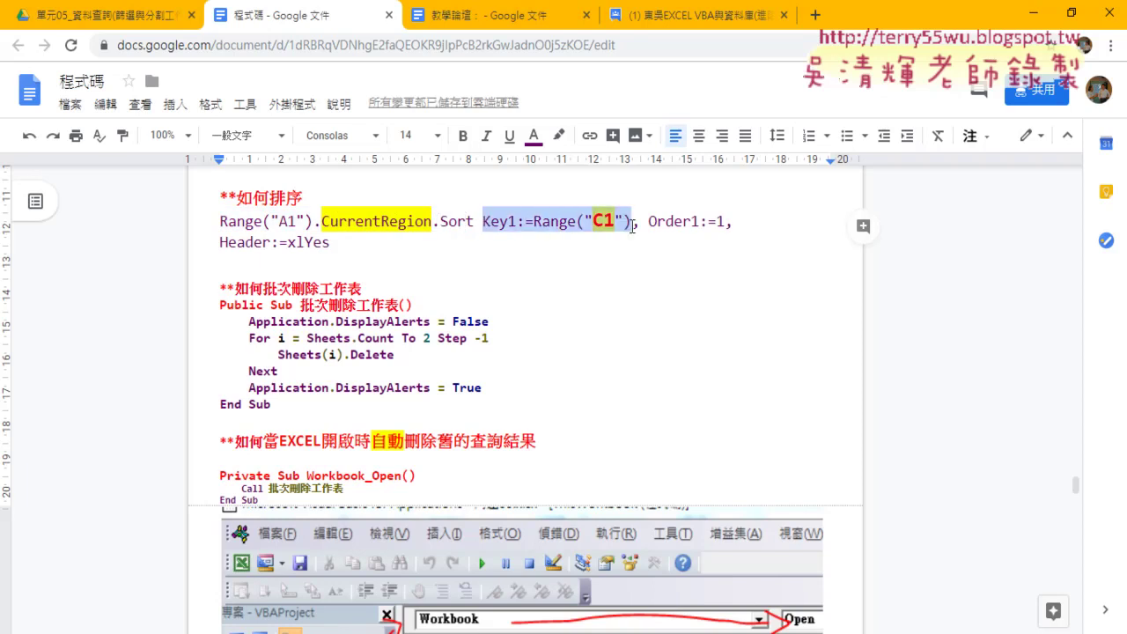
left_click(534, 220)
left_click_drag(534, 221, 717, 221)
left_click(727, 223)
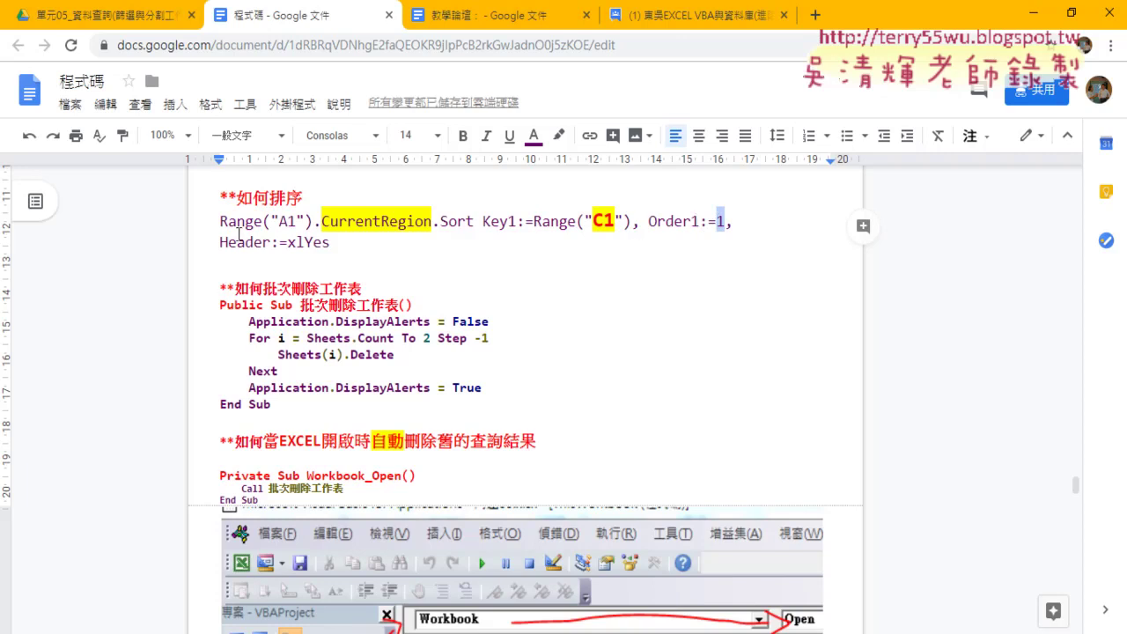
Highlight Header:=xlYes, then return to the Google Drive 單元05 folder listing
left_click_drag(220, 242, 273, 240)
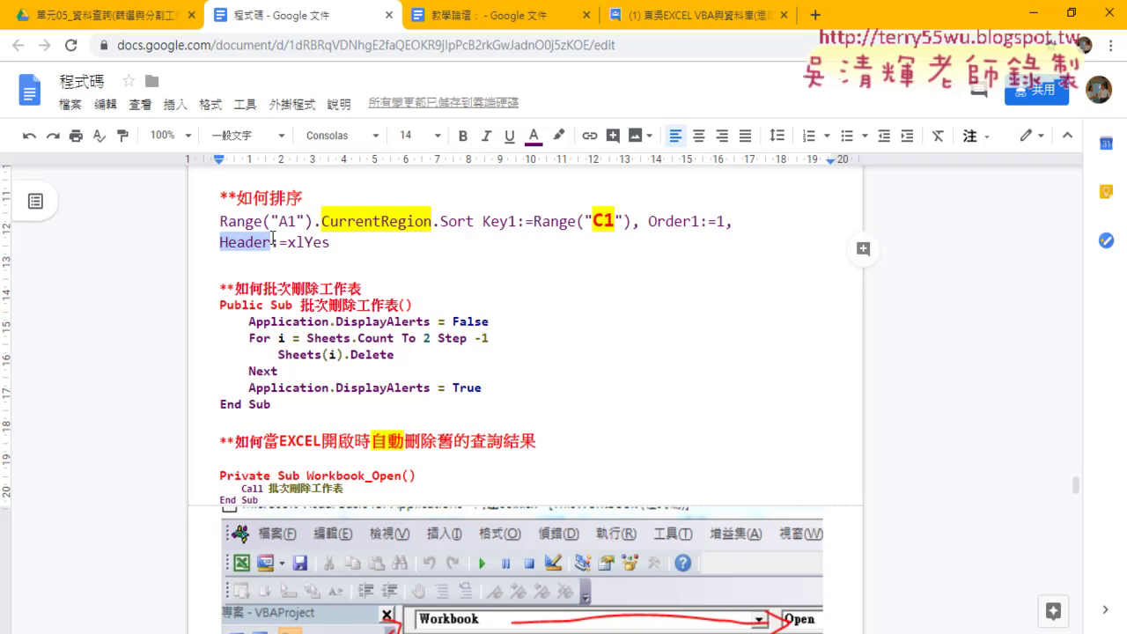
left_click_drag(287, 242, 329, 242)
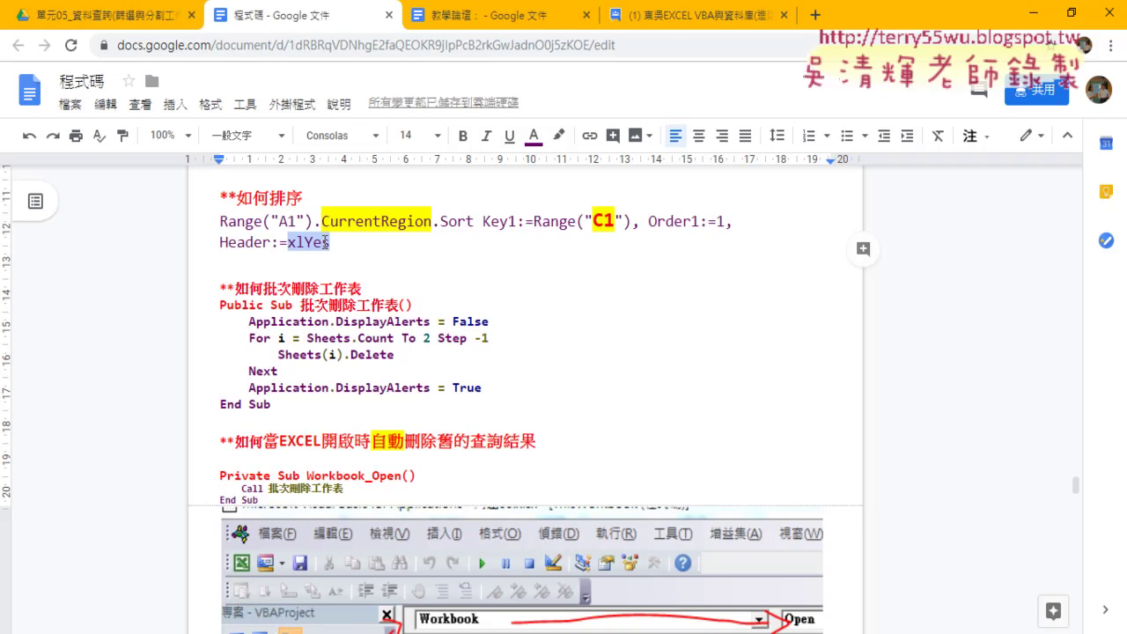
left_click_drag(325, 242, 331, 242)
left_click_drag(221, 221, 462, 225)
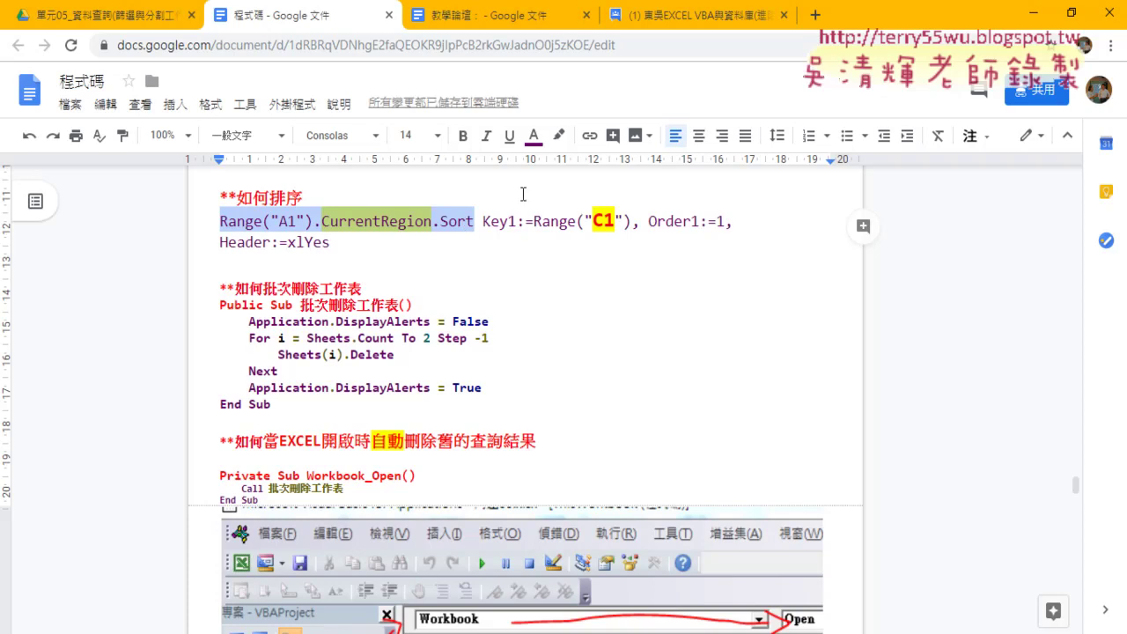
left_click(62, 18)
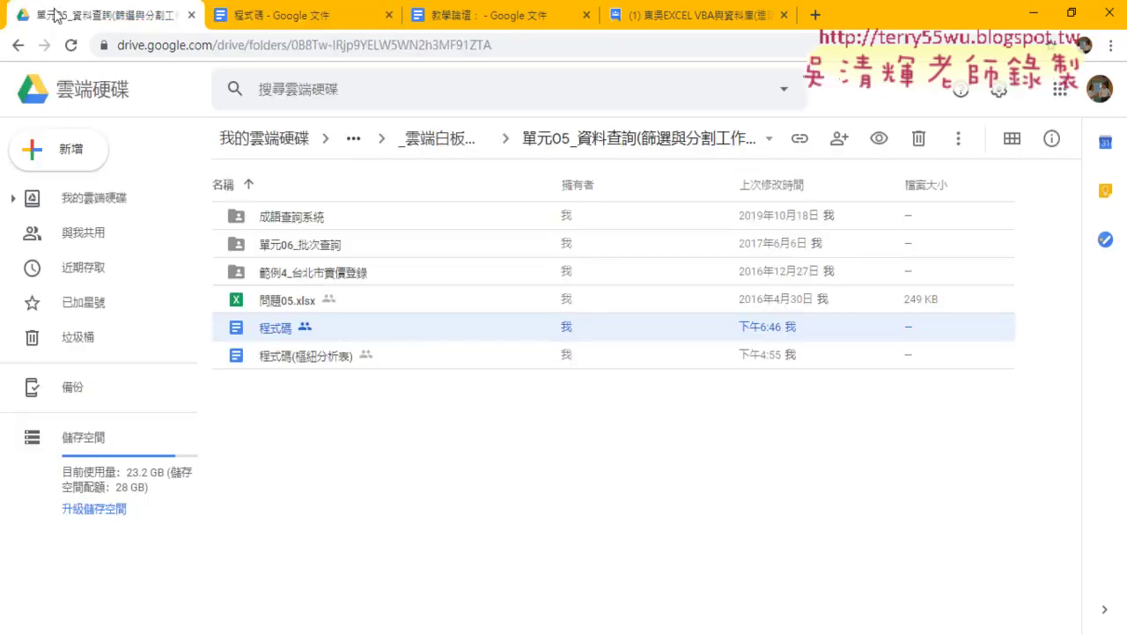
Open the 範例4_台北市實價登錄 folder and bring up 範例：台北市實價登錄.xlsx in Excel
double_click(333, 274)
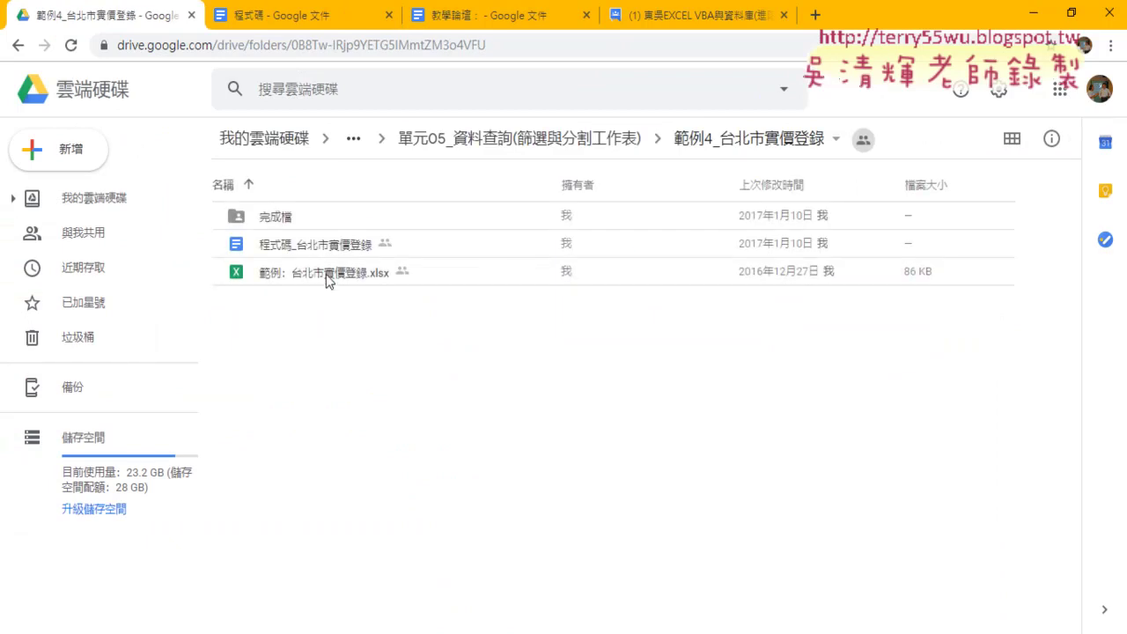
left_click(326, 273)
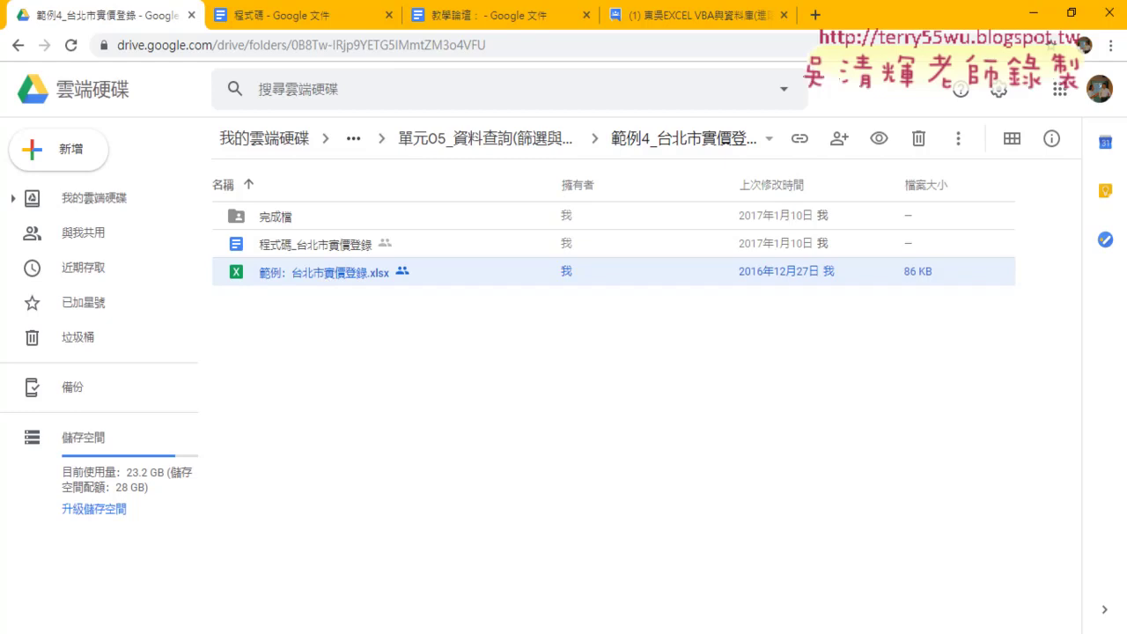
mouse_move(343, 633)
left_click(356, 589)
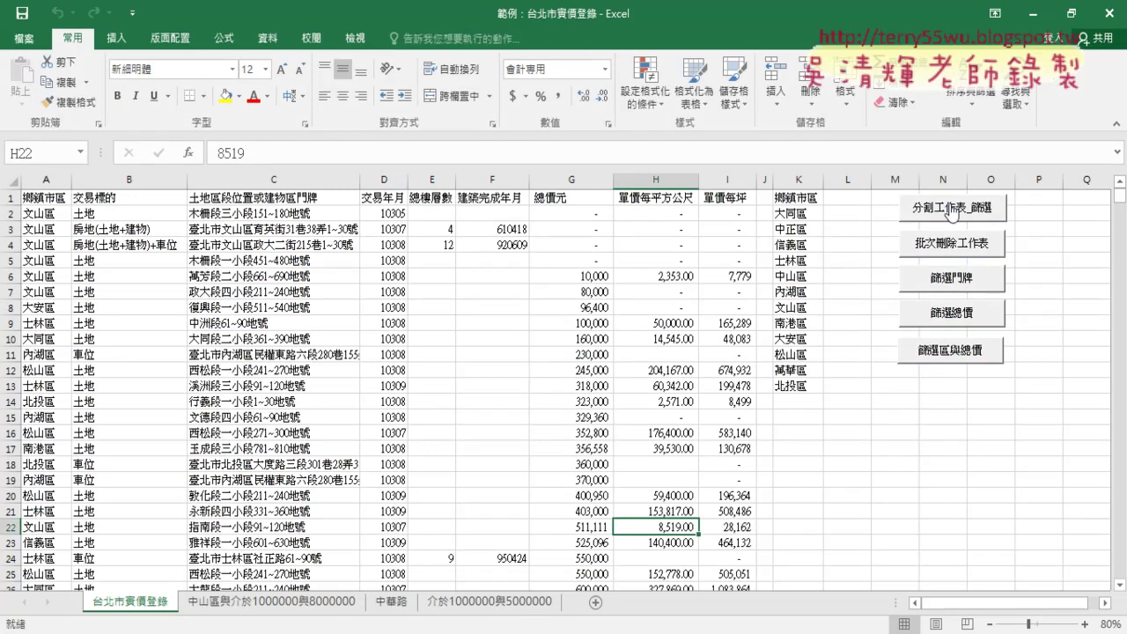
Delete the extra sheets and split the column K districts into separate sheets with the macros
left_click(950, 255)
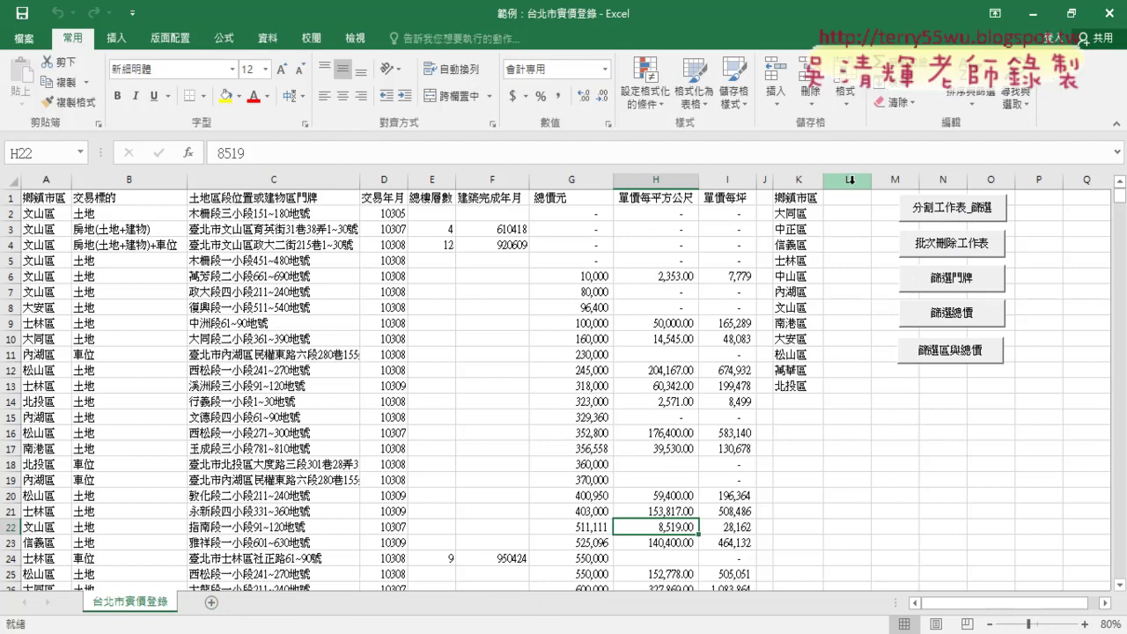
left_click(797, 180)
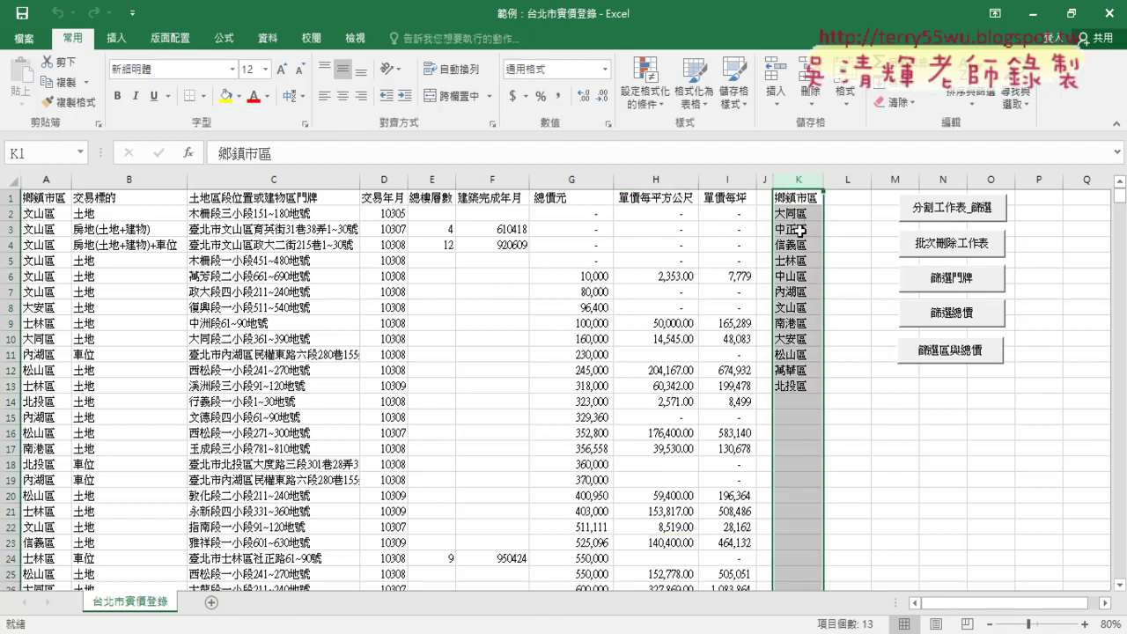
left_click(956, 218)
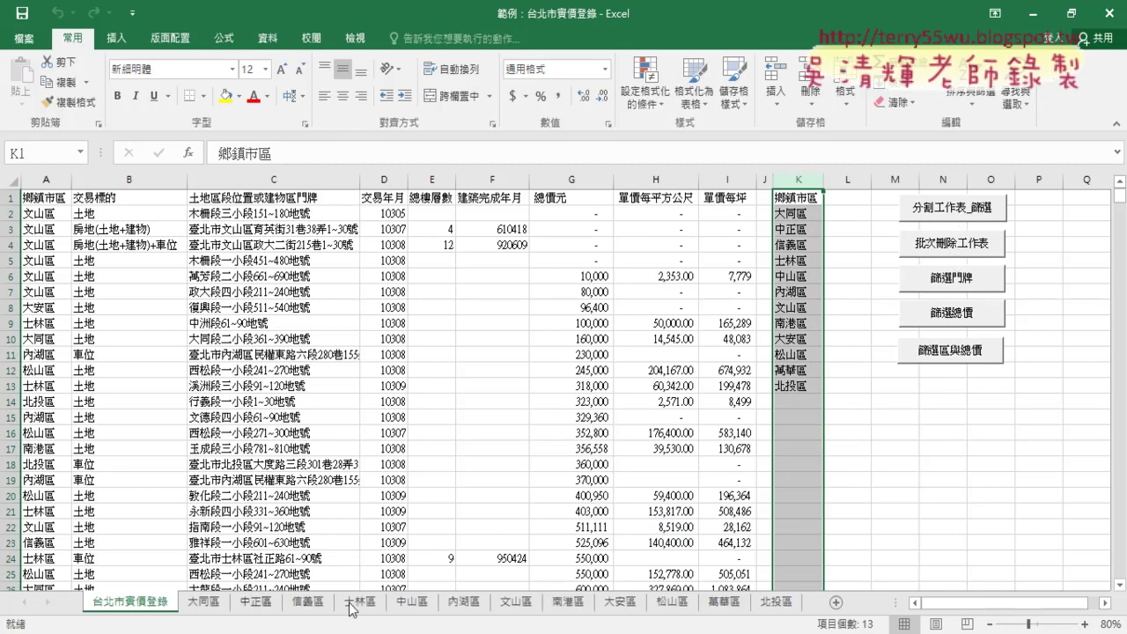
left_click(949, 250)
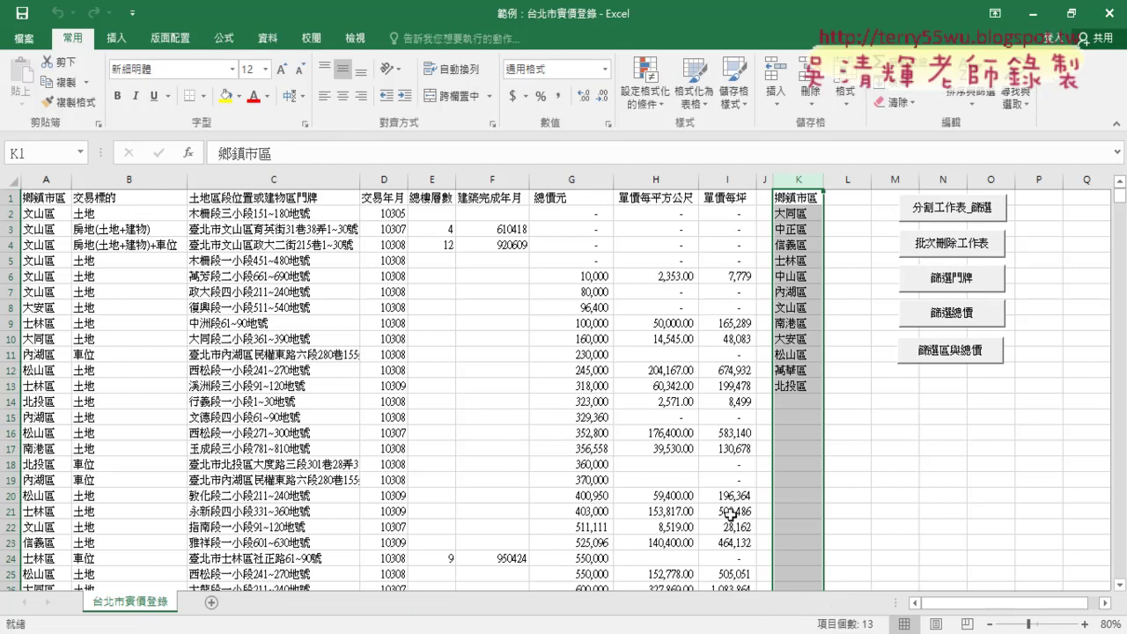
left_click(911, 208)
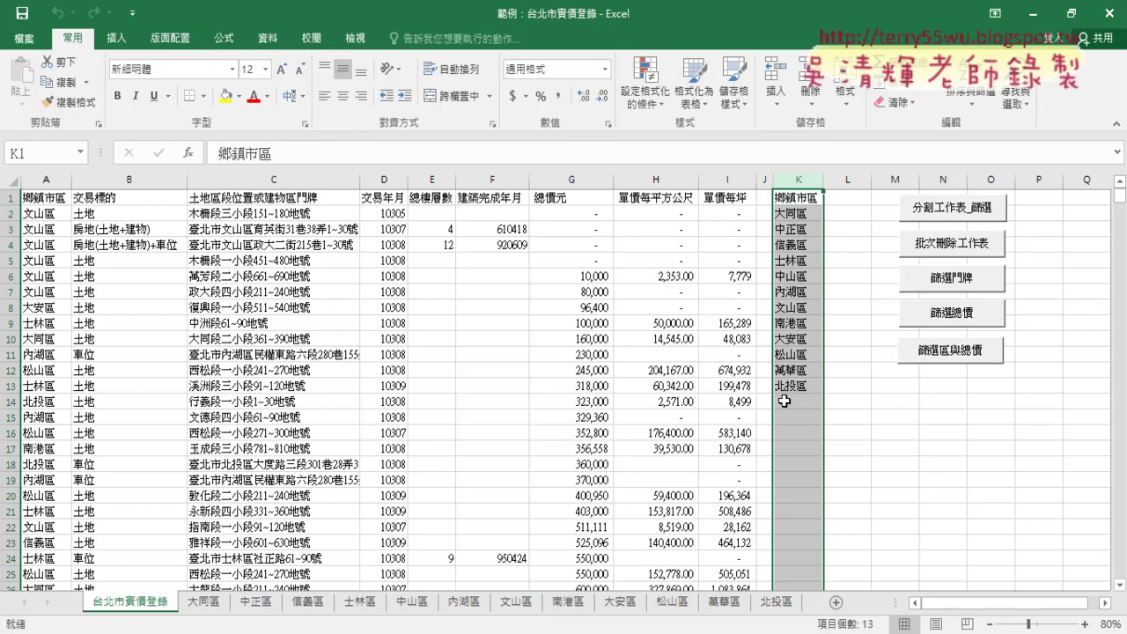
Check the 大同區 and 北投區 sheets, then return to the 台北市實價登錄 sheet
left_click(199, 603)
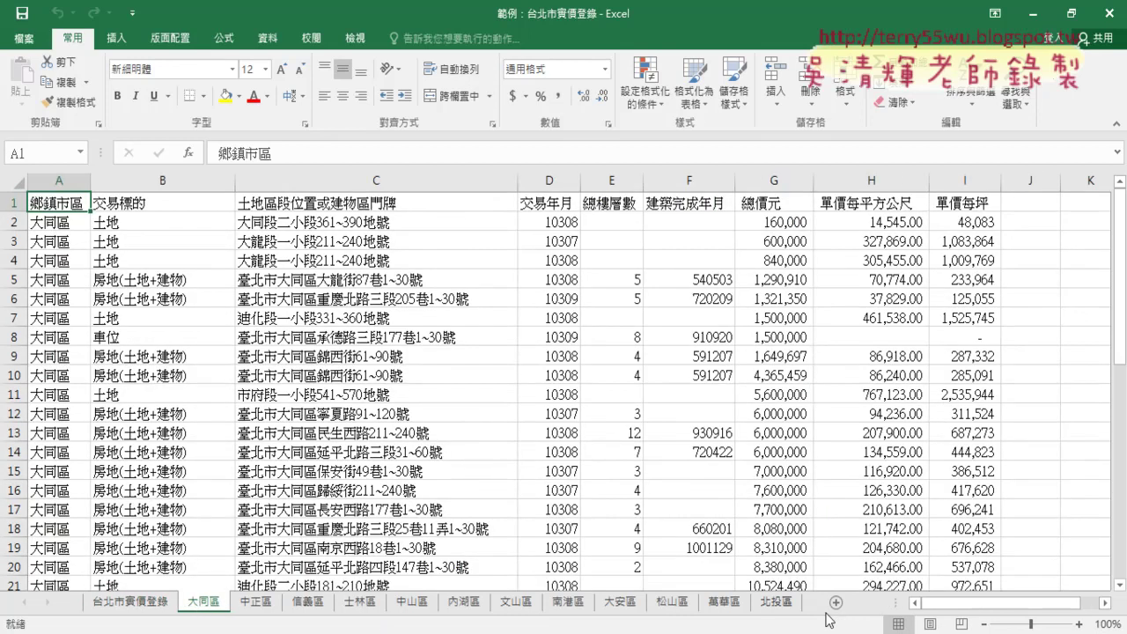
left_click(778, 605)
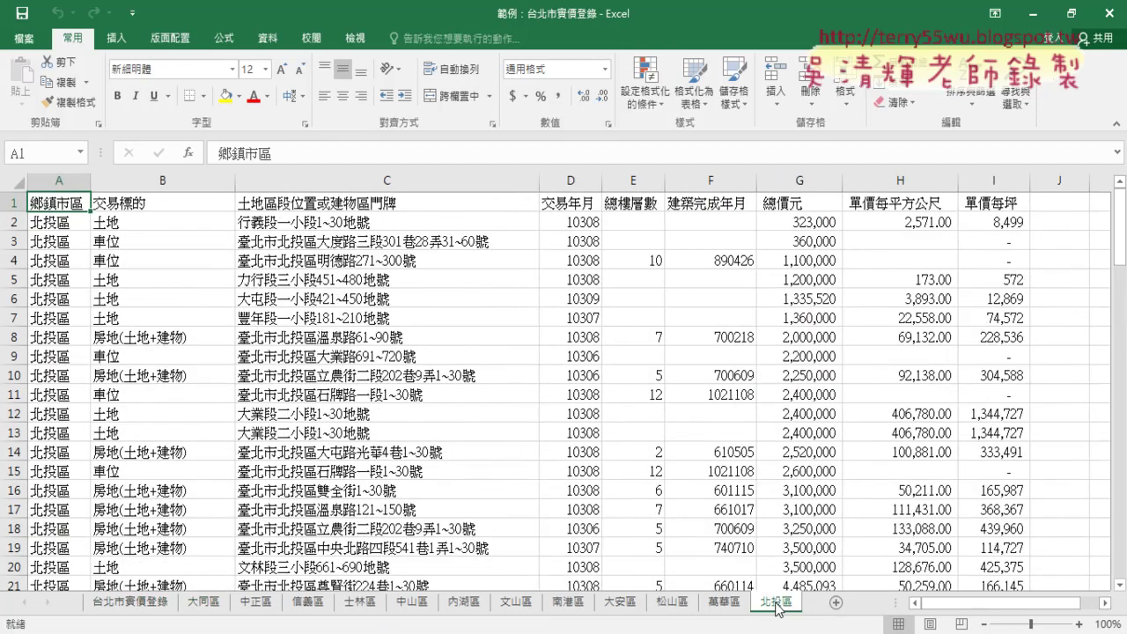
left_click(112, 608)
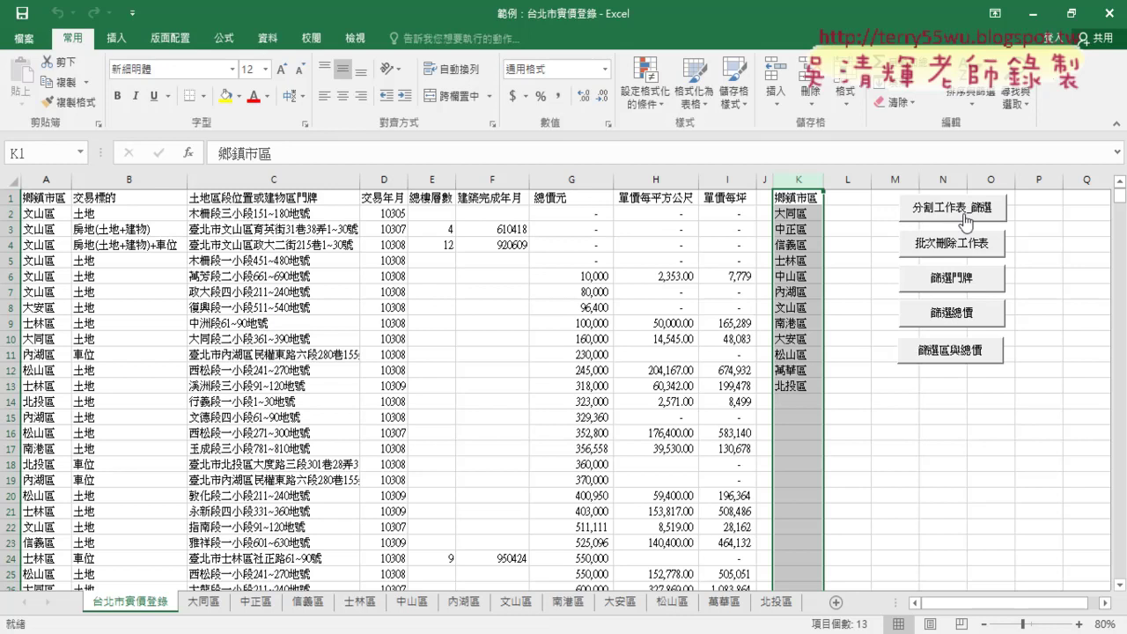
Run the 篩選門牌 macro to select address column C on the 台北市實價登錄 sheet
left_click(942, 284)
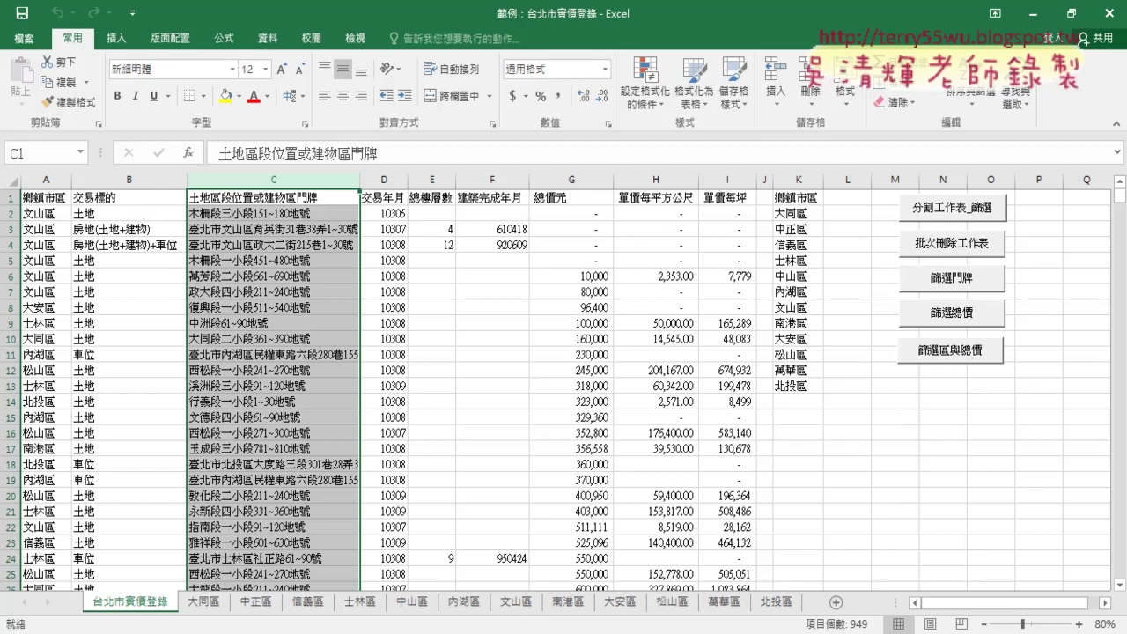
mouse_move(263, 623)
left_click(265, 600)
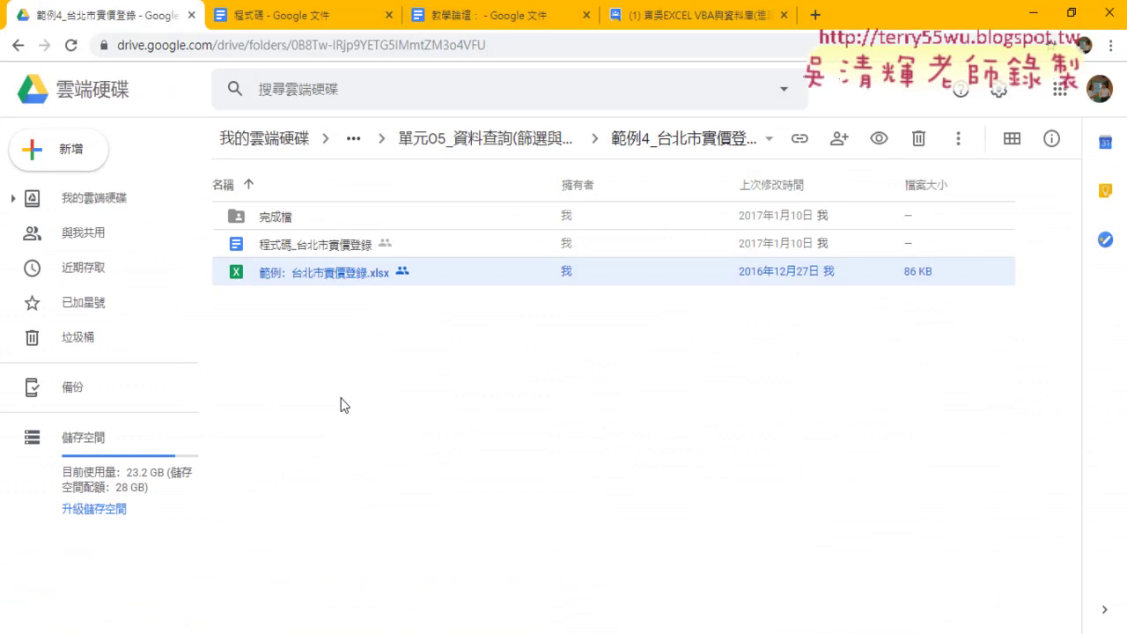
left_click(341, 23)
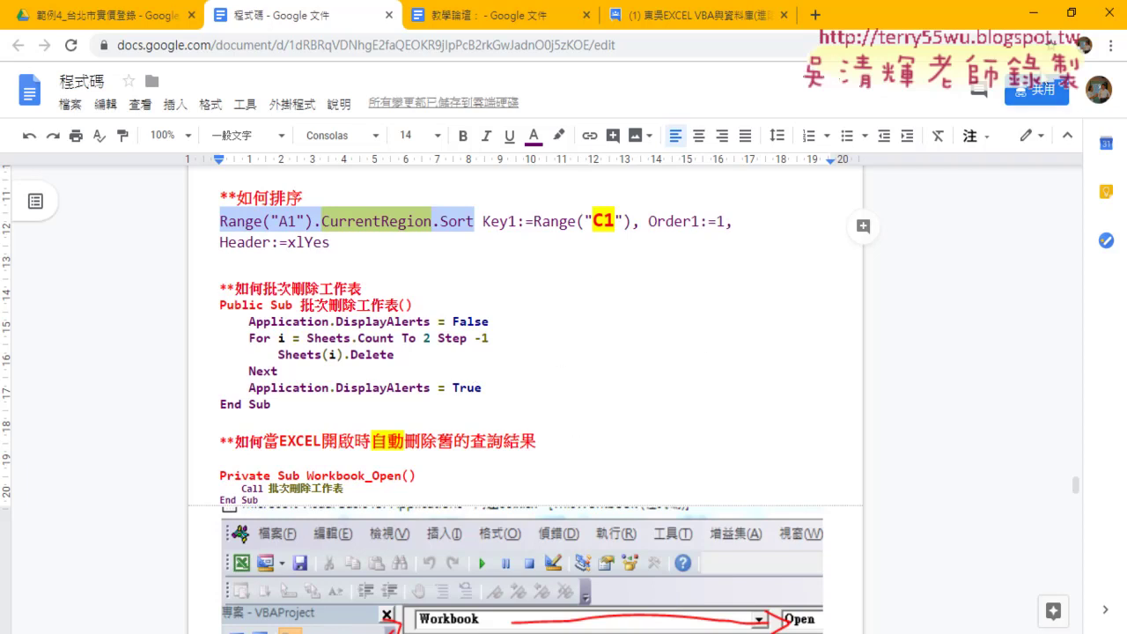
left_click(1034, 15)
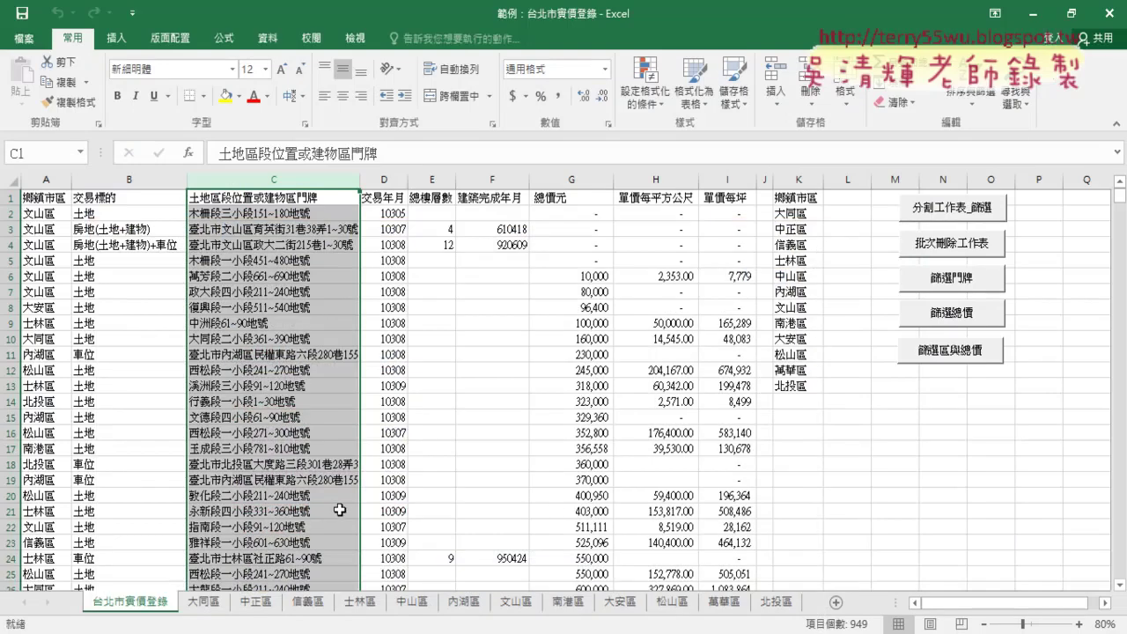
left_click(341, 627)
left_click(211, 528)
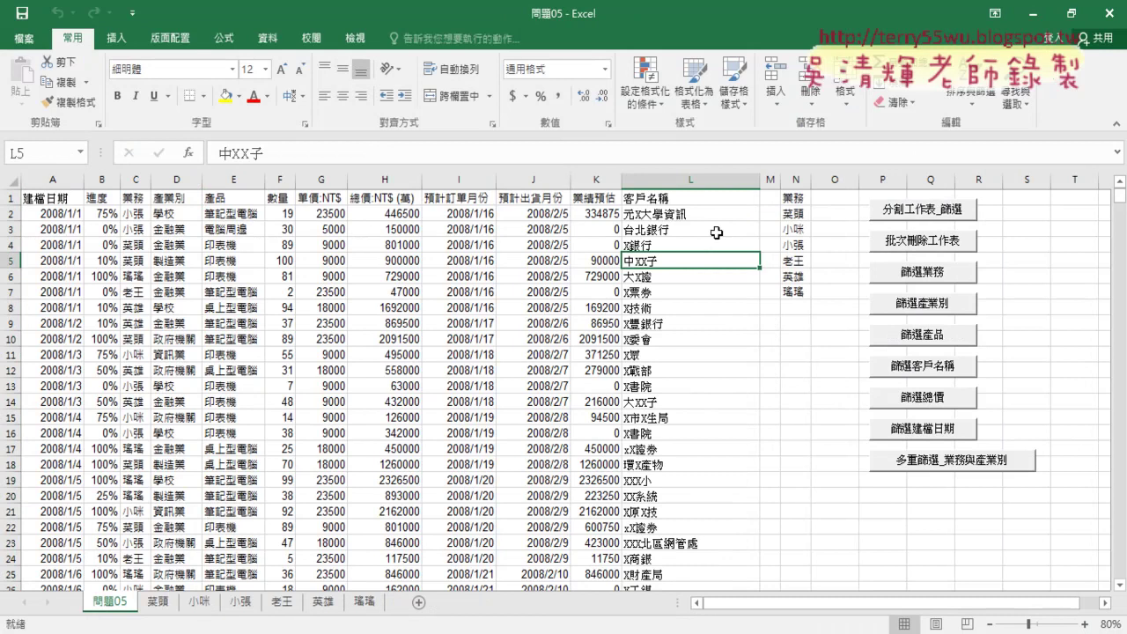
left_click(135, 198)
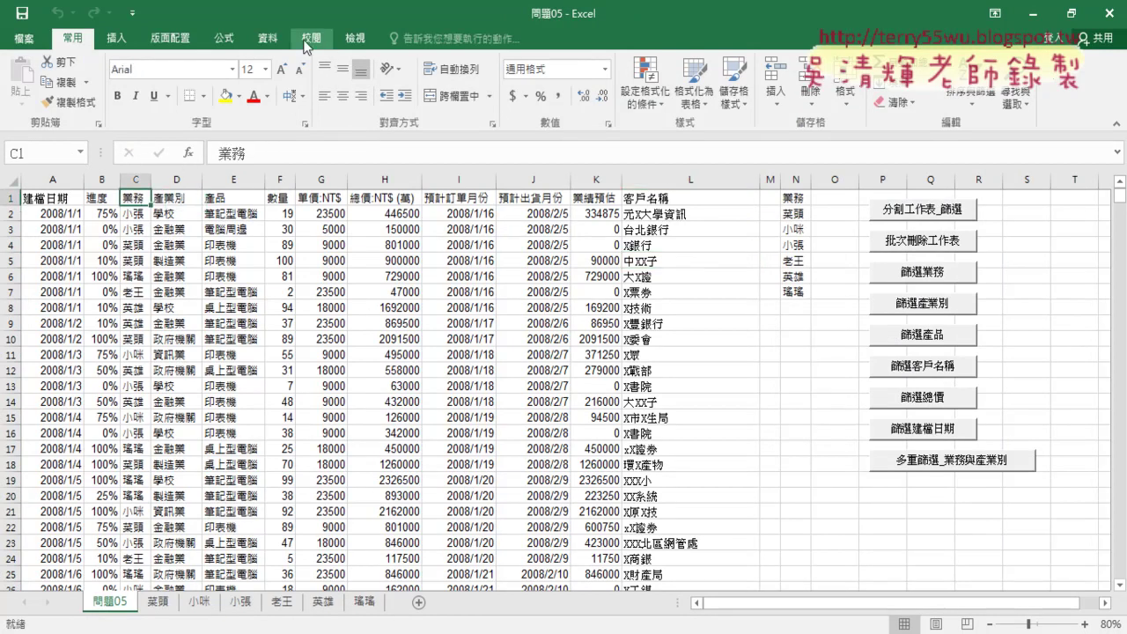
left_click(269, 39)
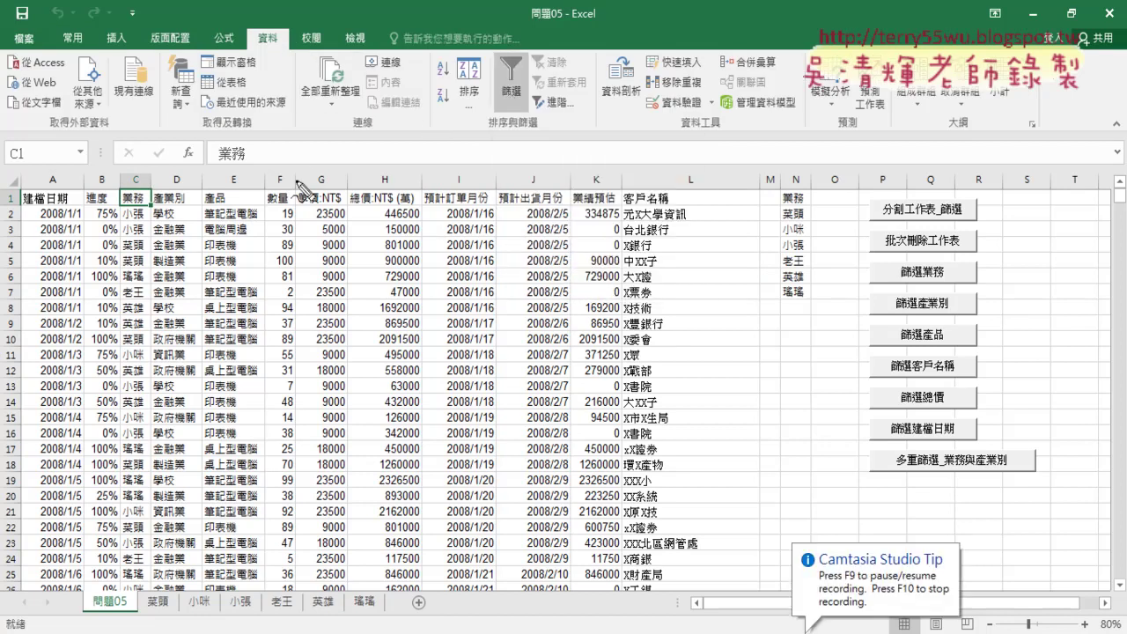
mouse_move(526, 111)
left_mouse_down()
mouse_move(490, 114)
mouse_move(533, 116)
left_mouse_up()
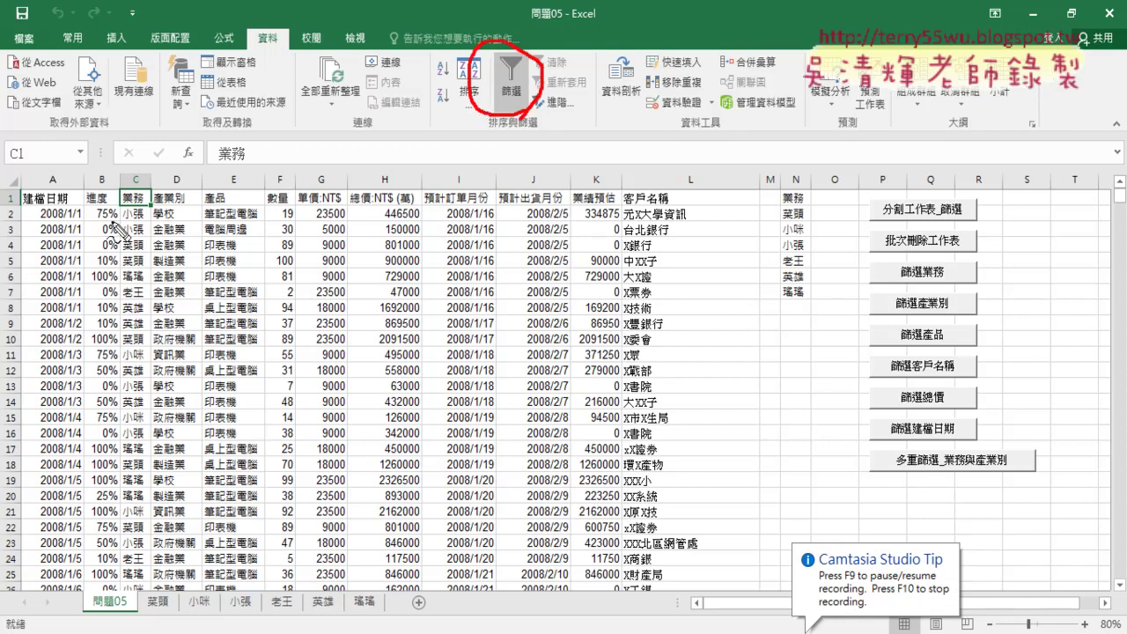
left_click_drag(134, 209, 141, 216)
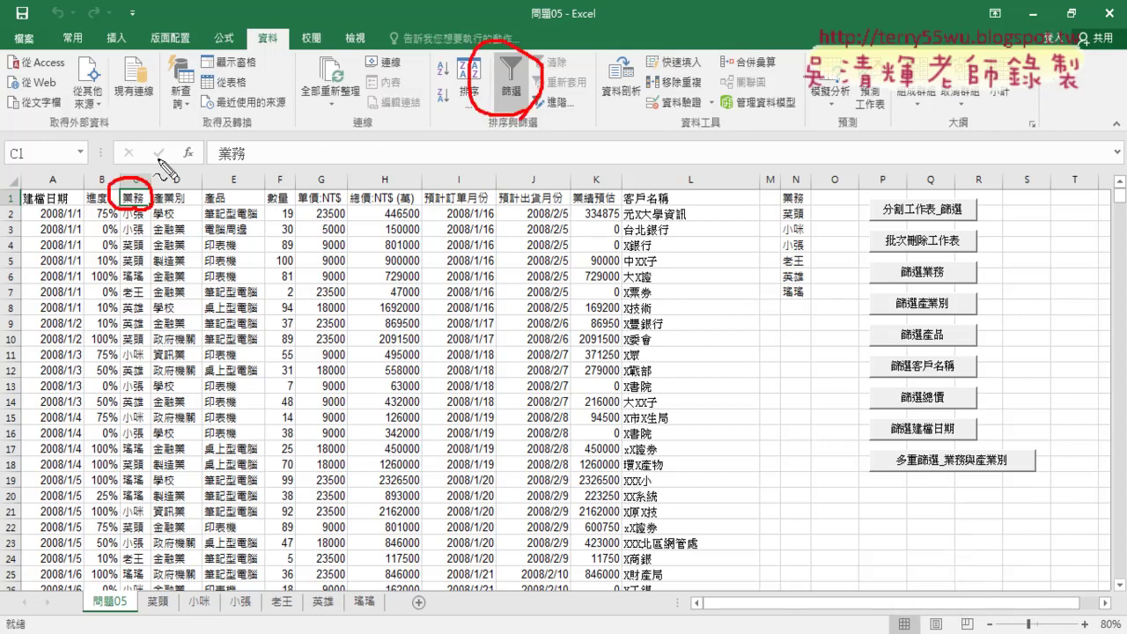
left_click_drag(146, 168, 452, 112)
left_click_drag(469, 107, 443, 137)
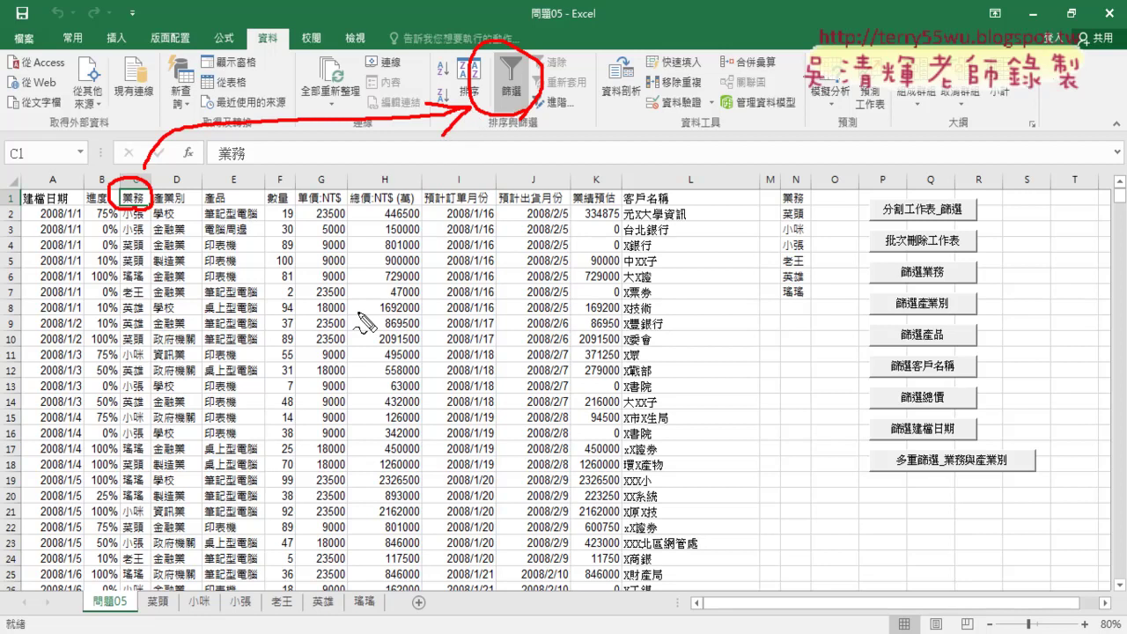
key("Escape")
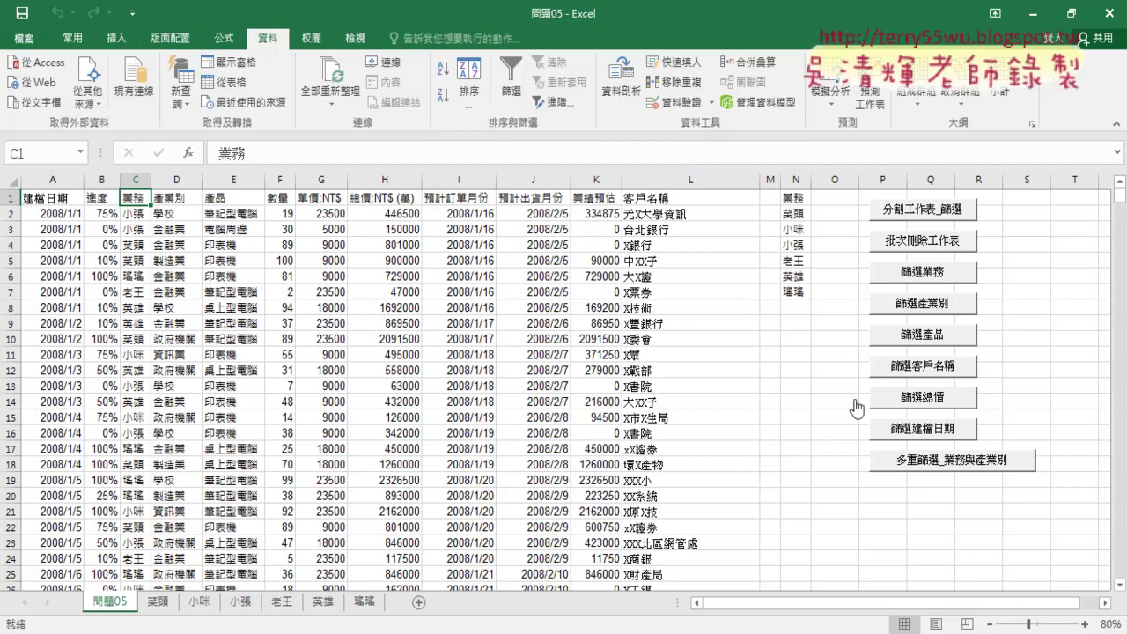
Run 批次刪除工作表 to remove the salesperson sheets, leaving only the 問題05 sheet
left_click(930, 246)
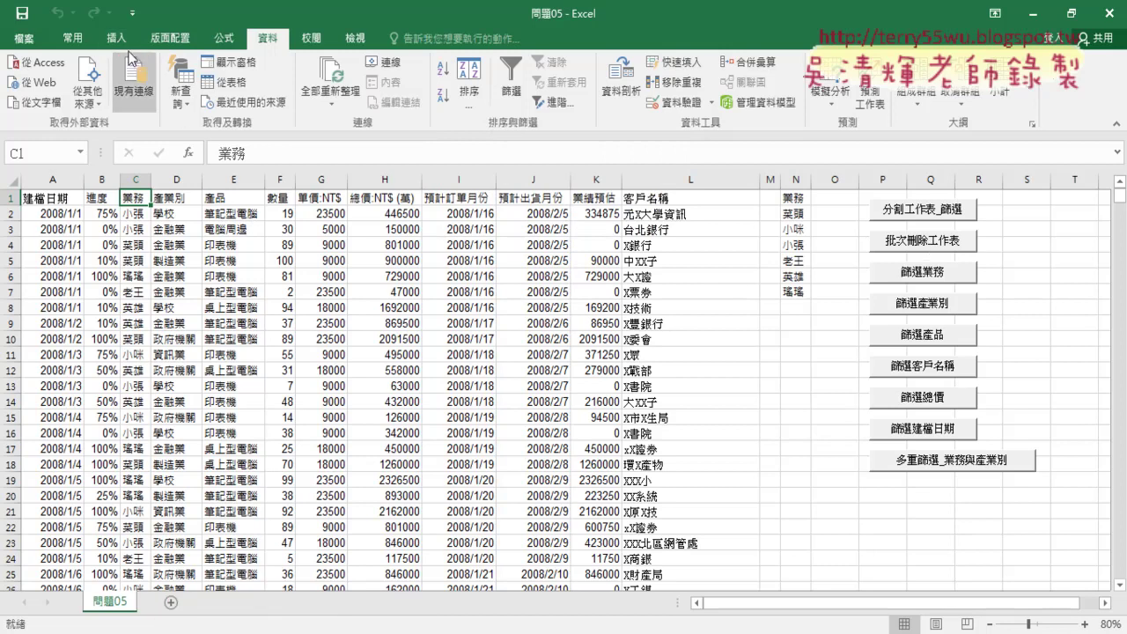
left_click(164, 280)
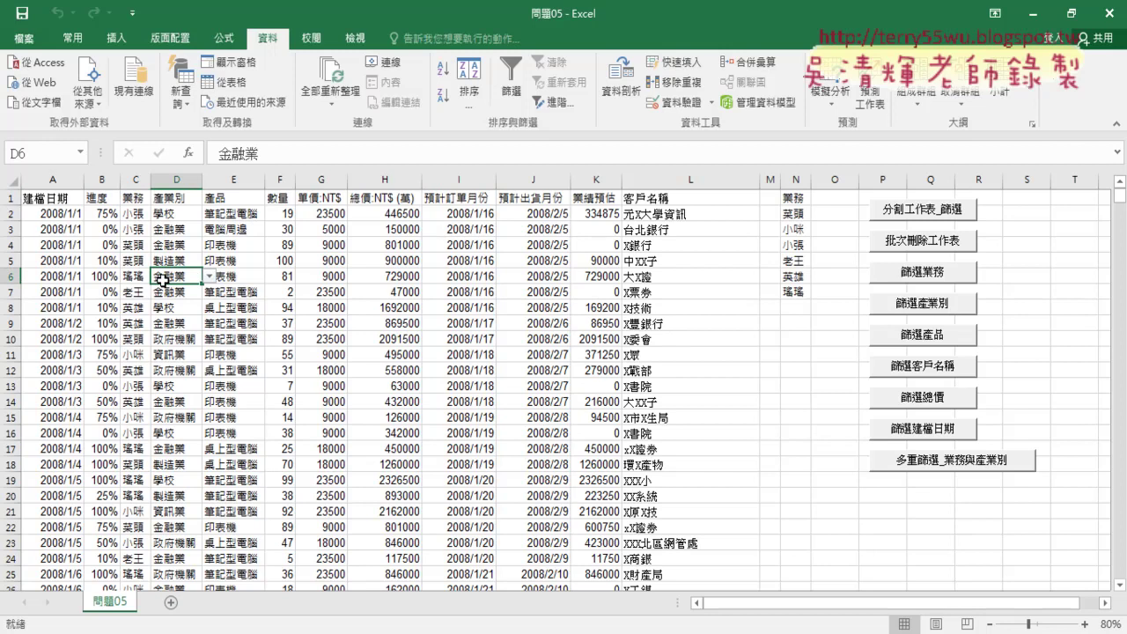
left_click(116, 38)
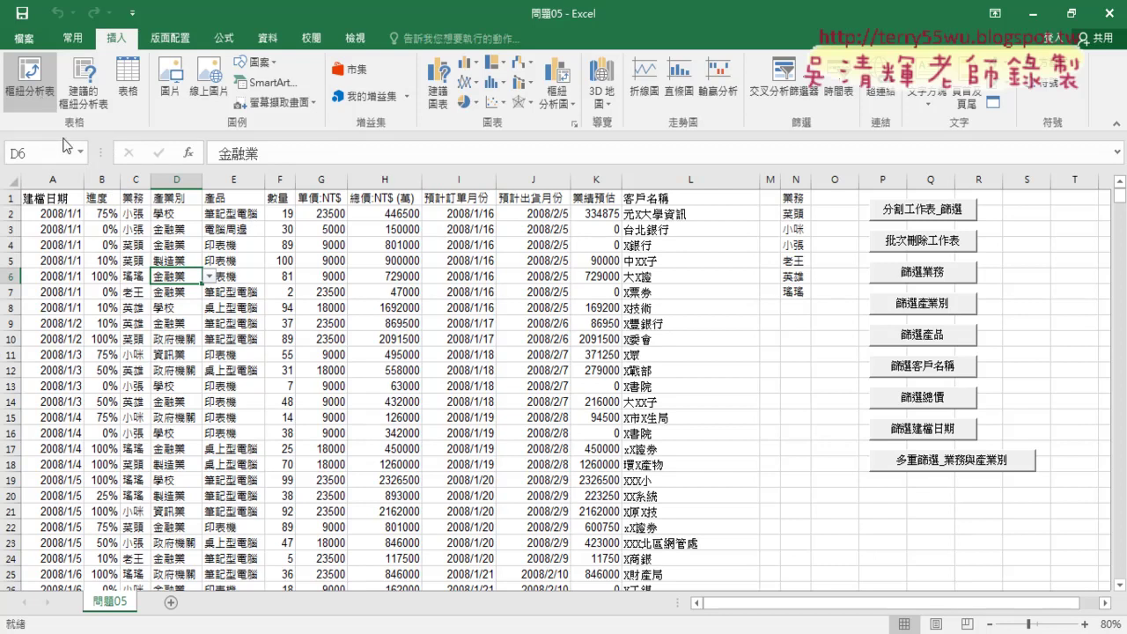
Insert a PivotTable from 問題05!$A$1:$L$2500 on a new worksheet
left_click(39, 97)
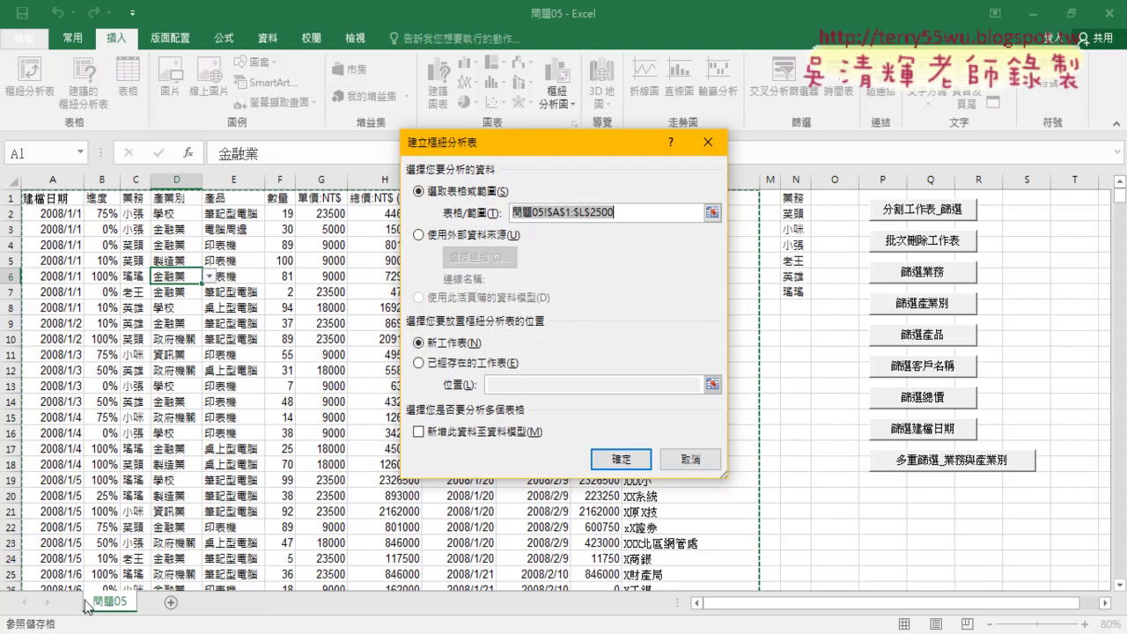
left_click(621, 459)
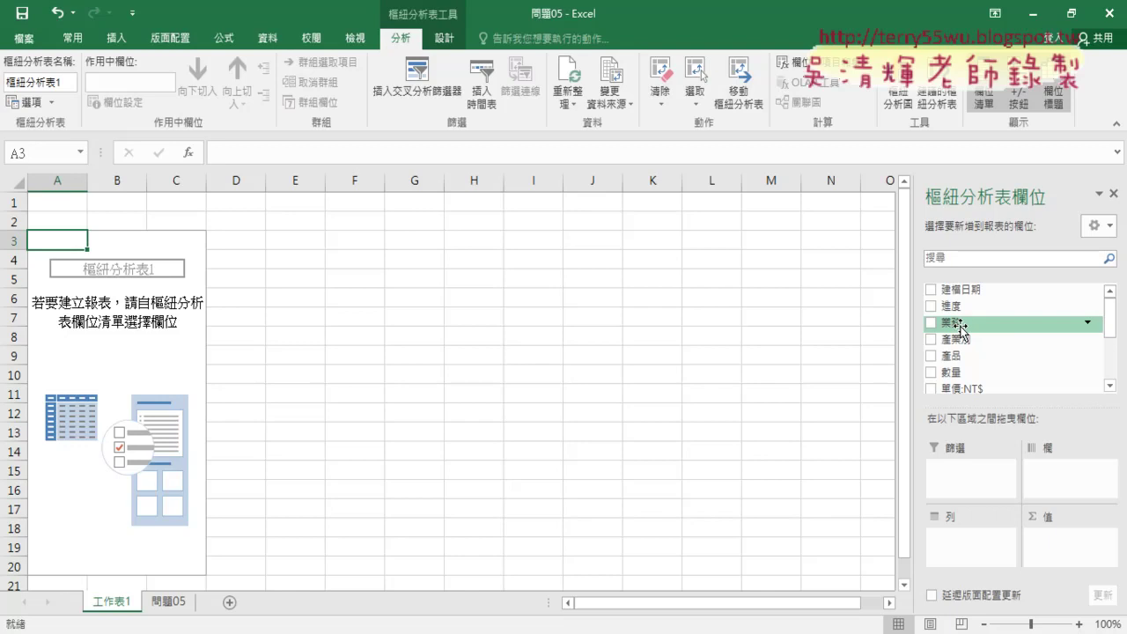
Put 業務 in the Rows area and sum 總價:NT$ (萬) in the Values area
mouse_move(961, 330)
left_mouse_down()
mouse_move(986, 466)
mouse_move(979, 550)
left_mouse_up()
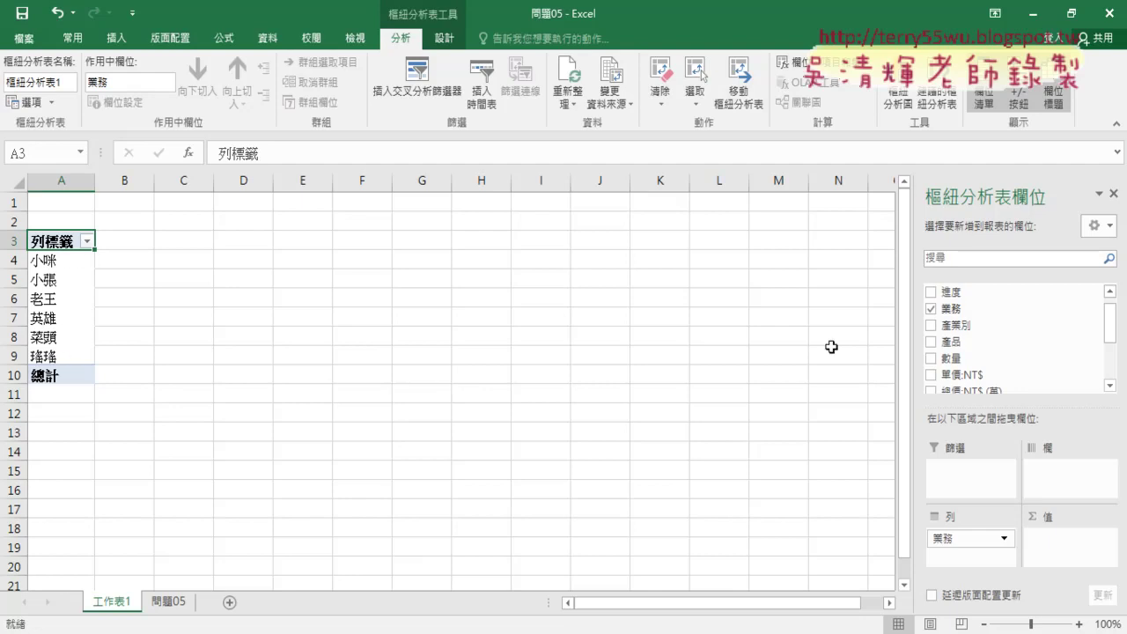
left_click_drag(1110, 341, 1112, 369)
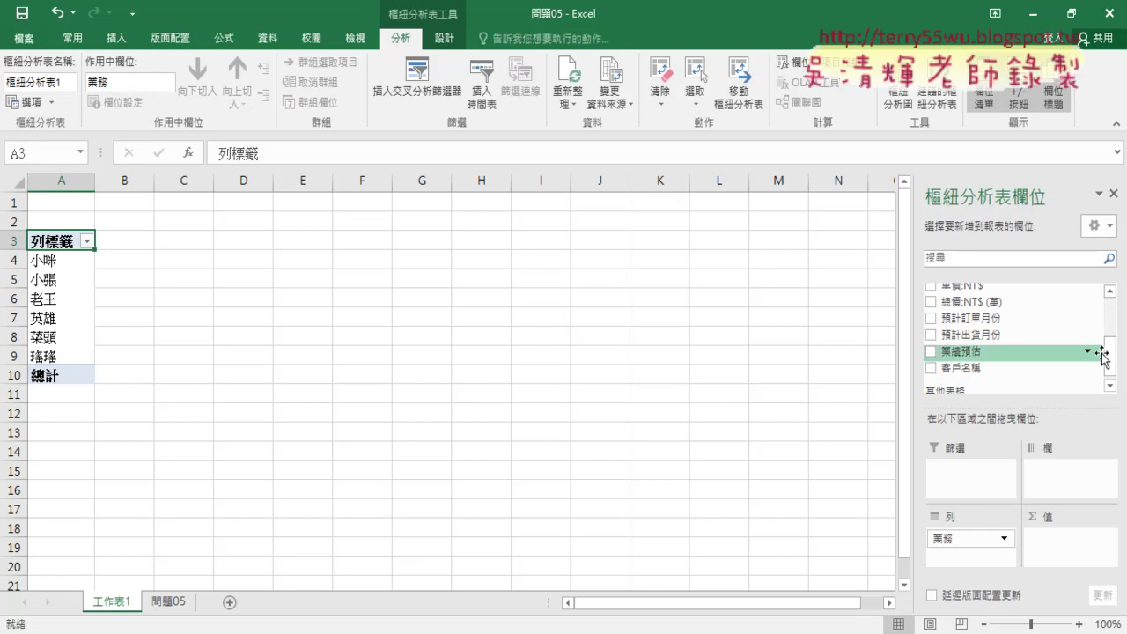
mouse_move(977, 301)
left_mouse_down()
mouse_move(1065, 556)
mouse_move(1063, 544)
left_mouse_up()
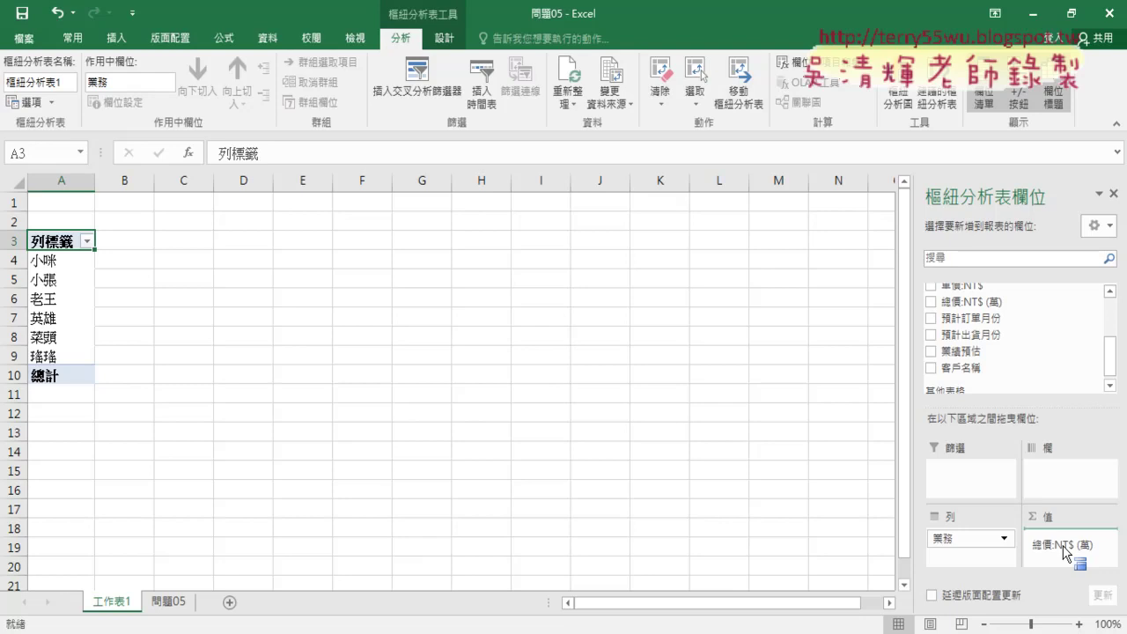
left_click_drag(1063, 551, 1065, 553)
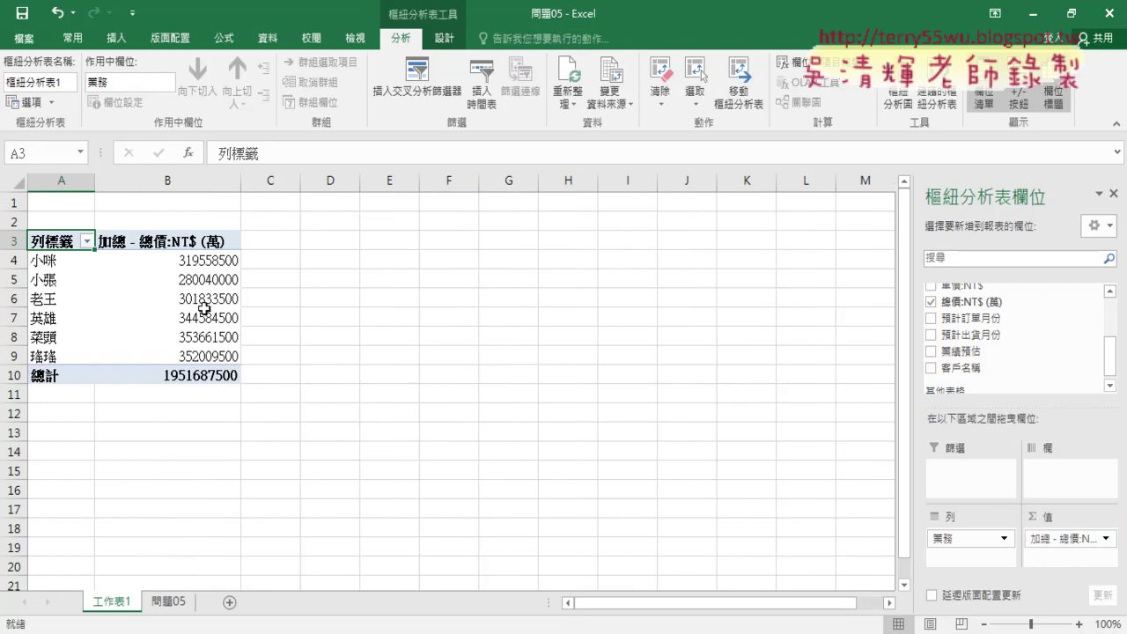
Select the salesperson sales totals in cells B4:B10
left_click(52, 262)
left_click_drag(53, 261, 202, 354)
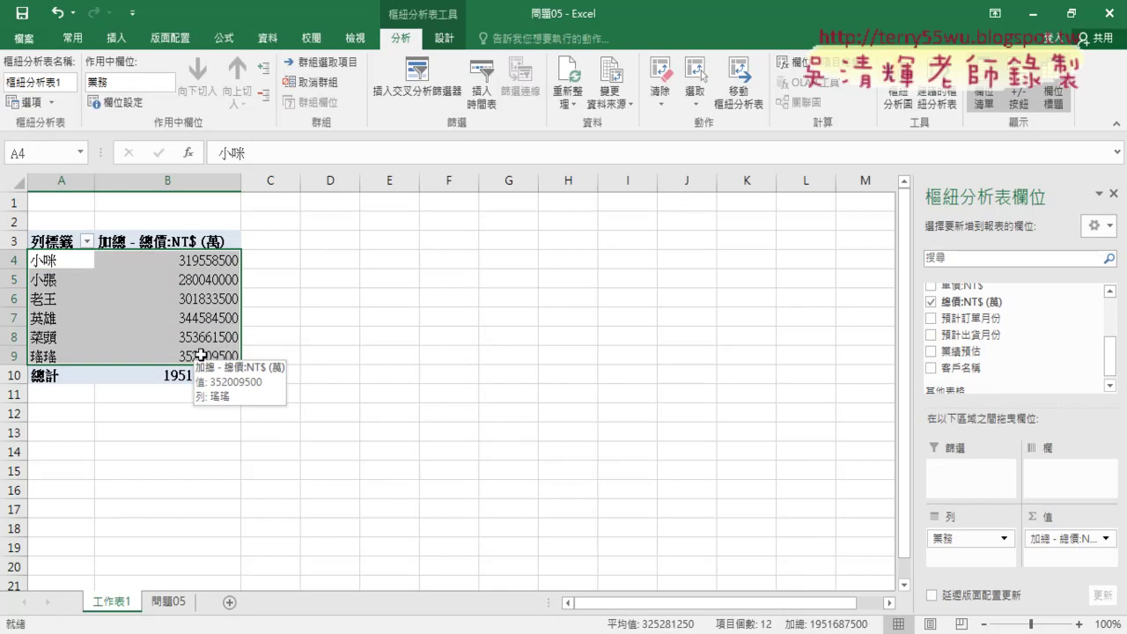
left_click(42, 262)
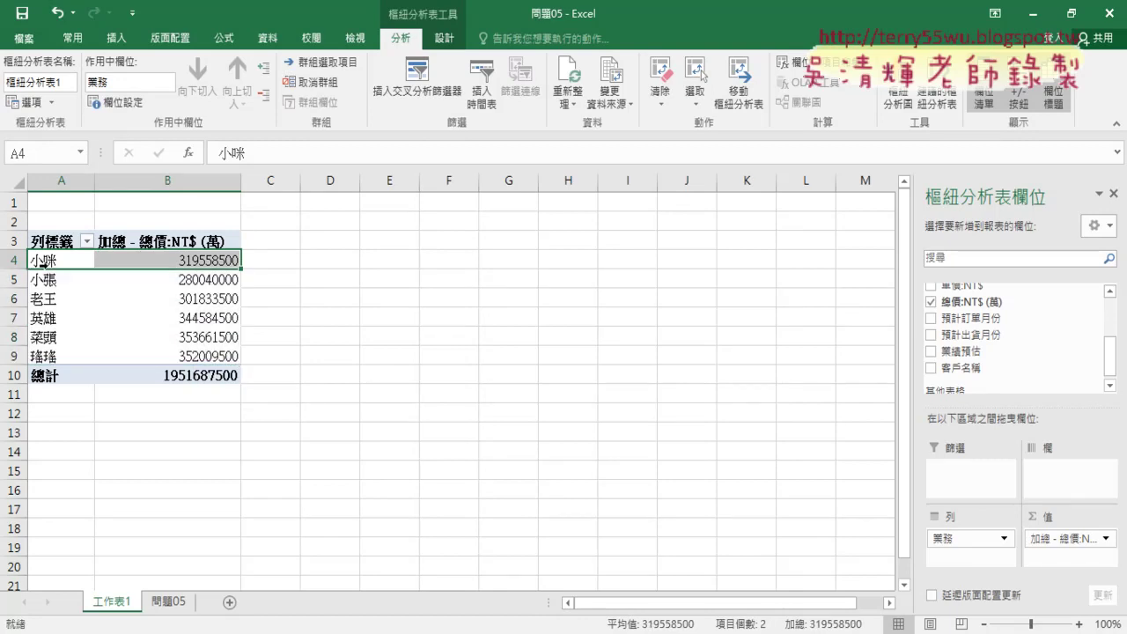
left_click_drag(41, 261, 57, 253)
left_click_drag(225, 257, 214, 375)
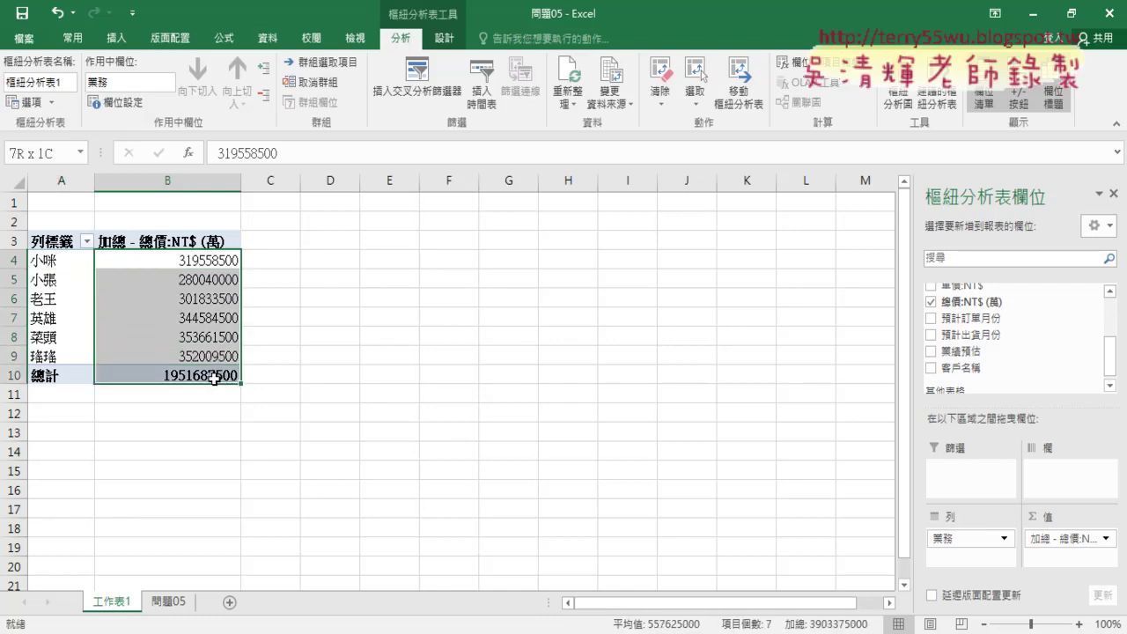
Apply Comma Style with zero decimals to the 總價 sums, showing 1,951,687,500
left_click(68, 37)
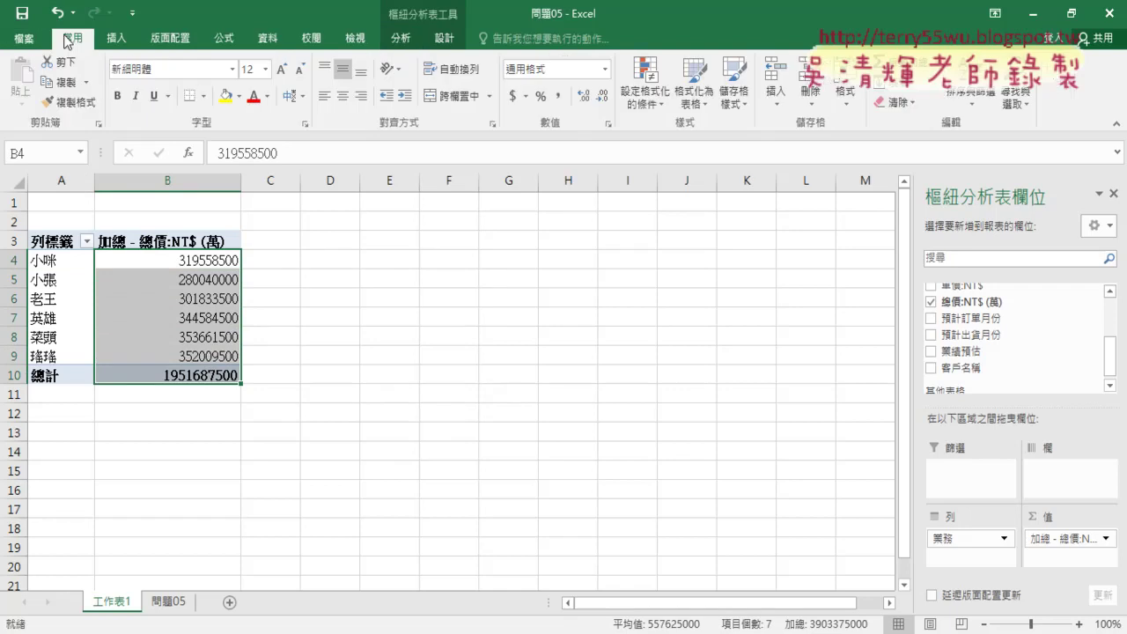
left_click(556, 97)
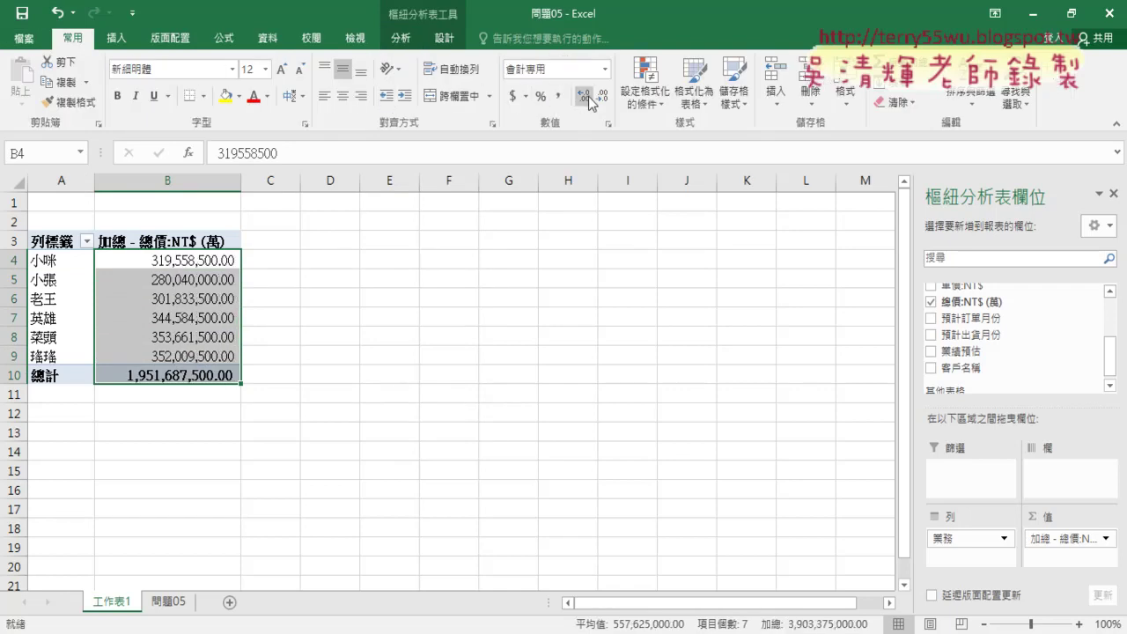
left_click(582, 95)
left_click(583, 95)
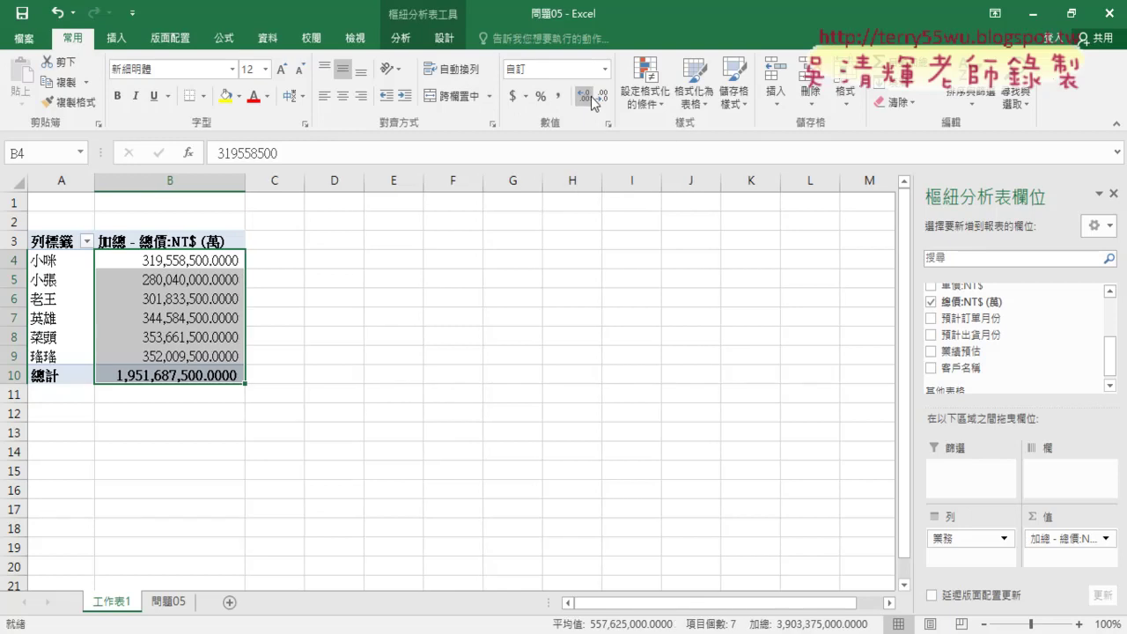
left_click(602, 96)
left_click(602, 95)
left_click(602, 95)
left_click(602, 95)
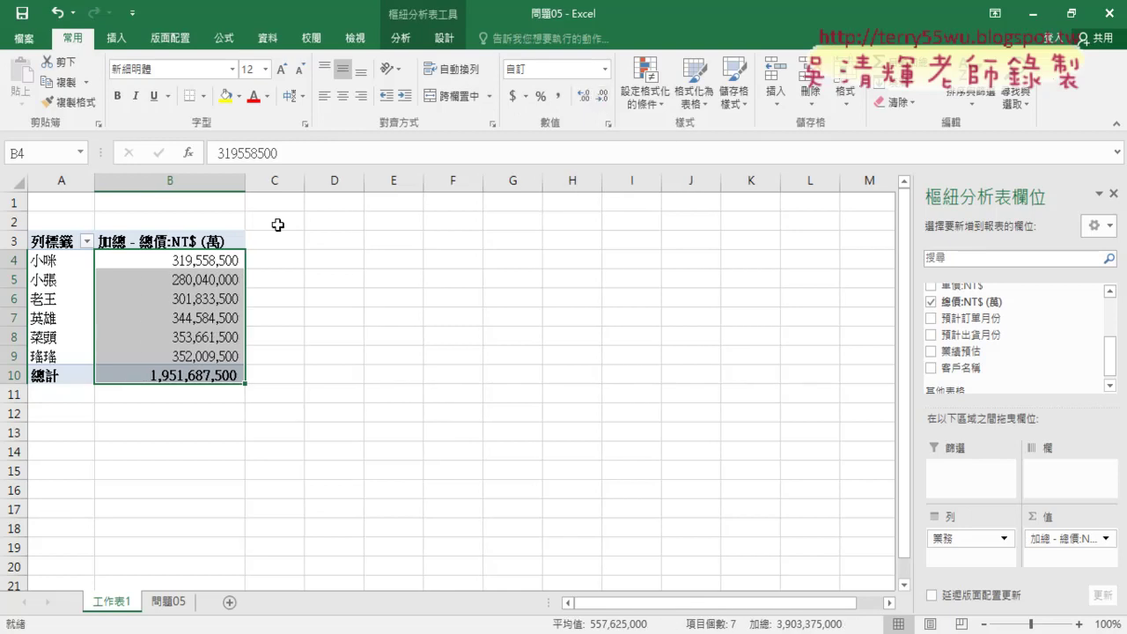
left_click(185, 241)
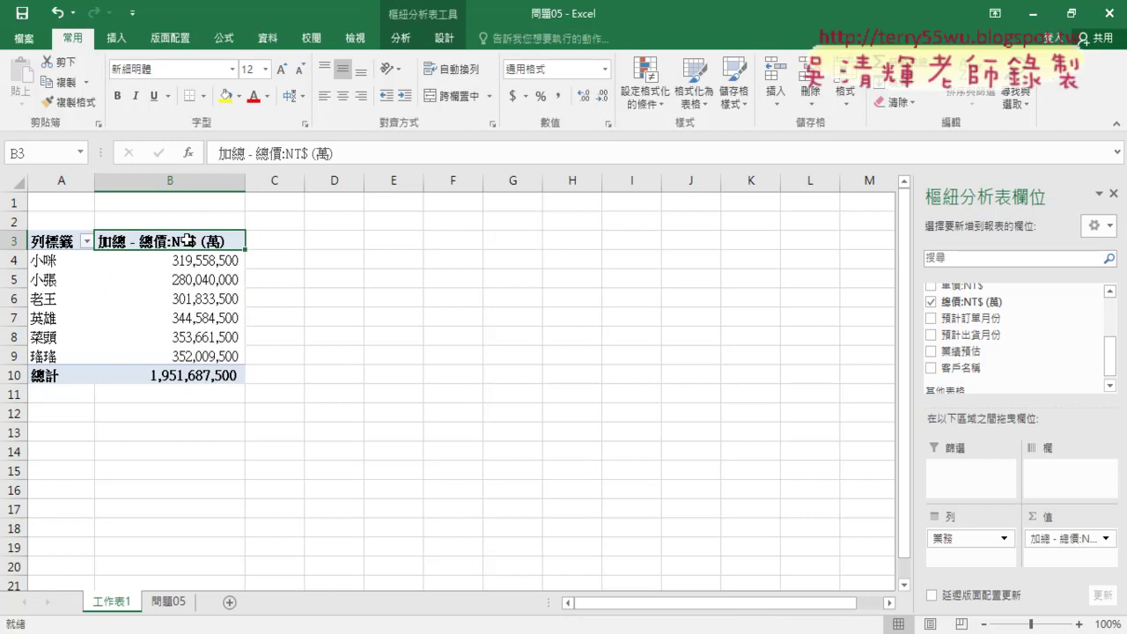
Sort salesperson totals largest to smallest, putting 菜頭 (353,661,500) first, then double-click 菜頭
left_click(281, 40)
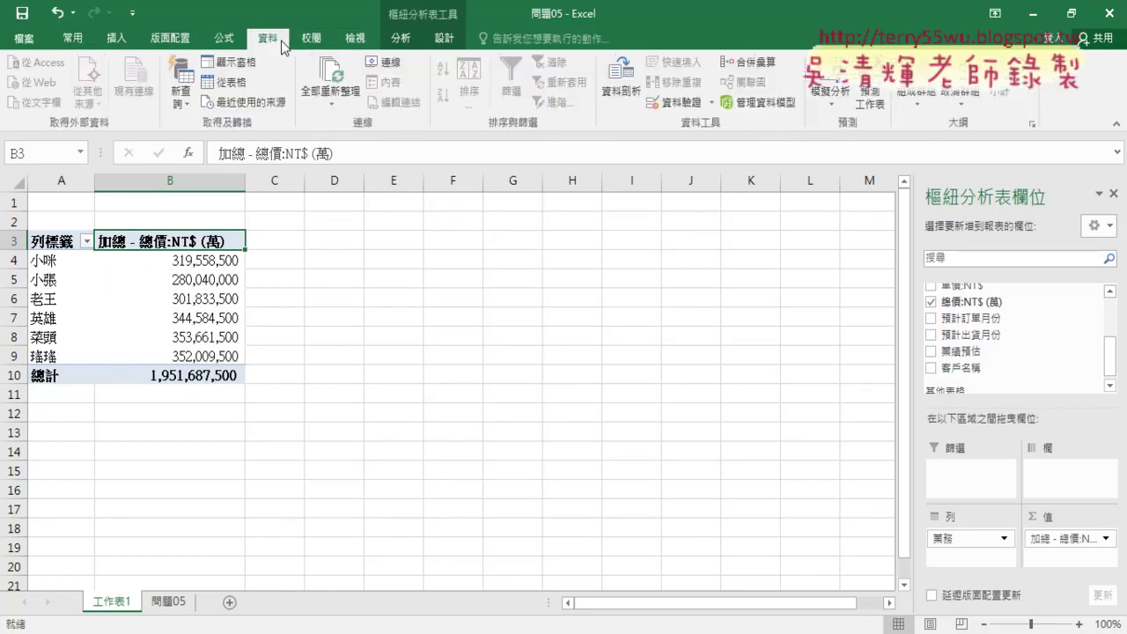
left_click(220, 259)
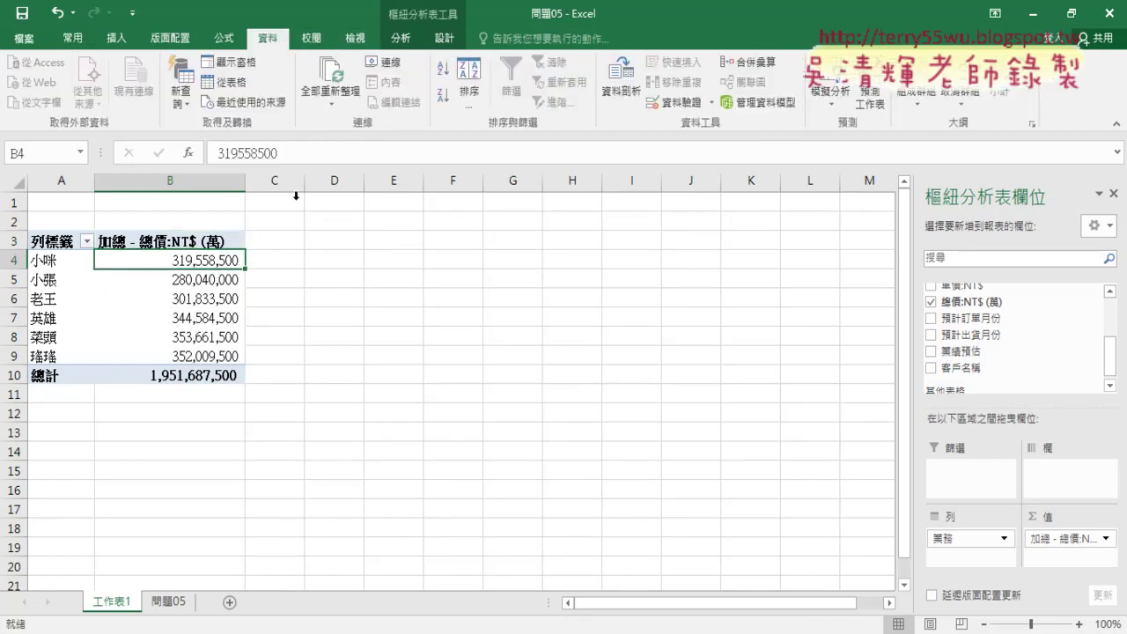
left_click(440, 97)
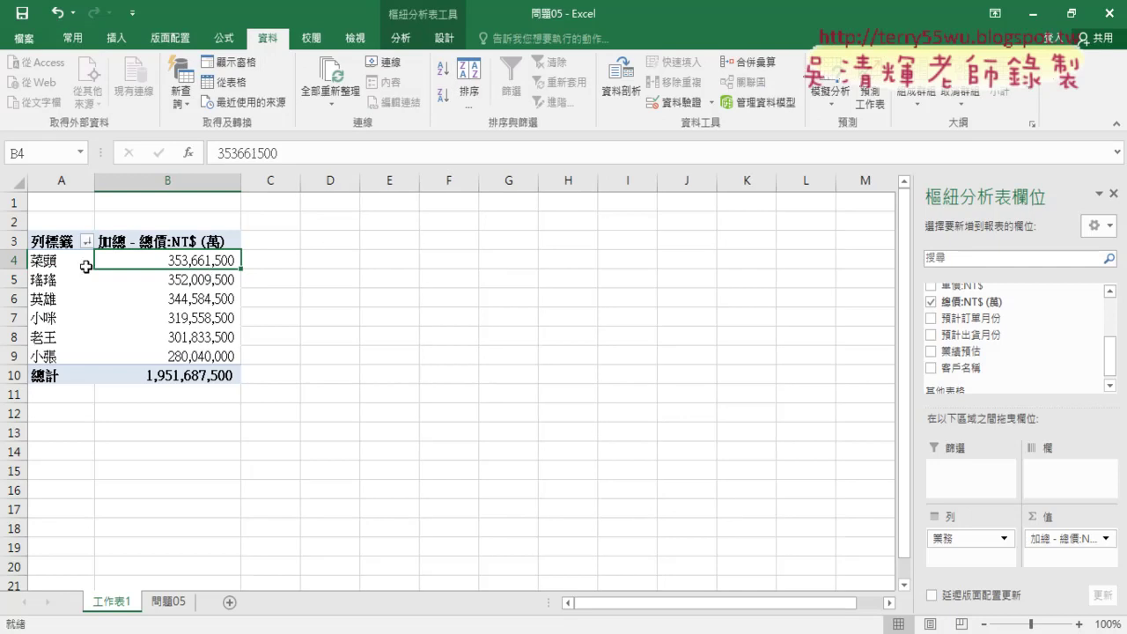
left_click(53, 260)
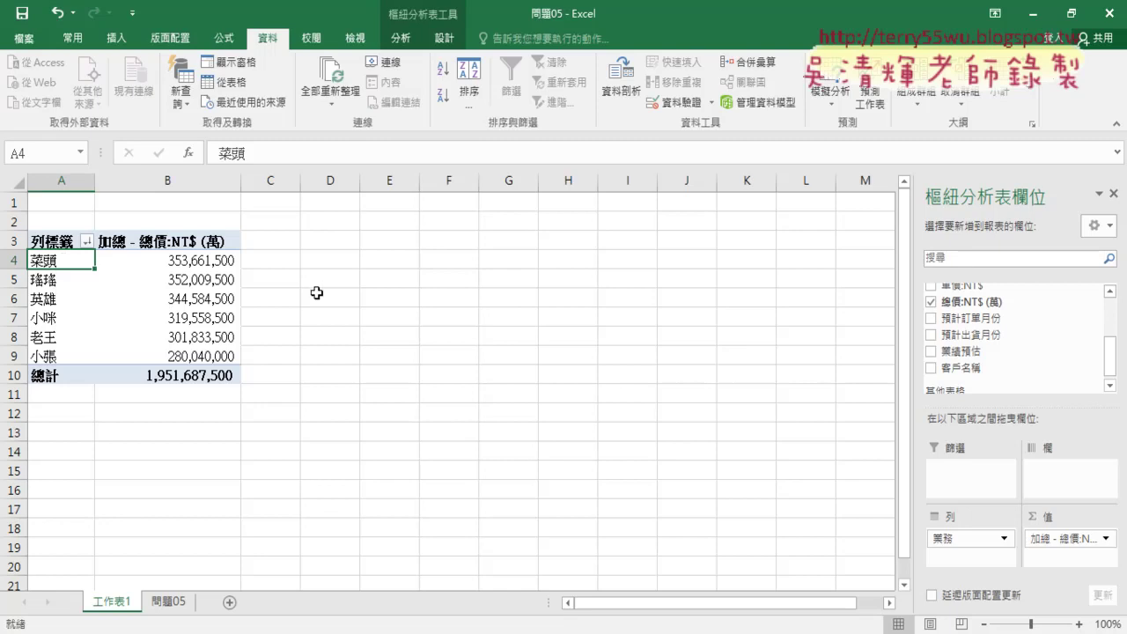
double_click(57, 260)
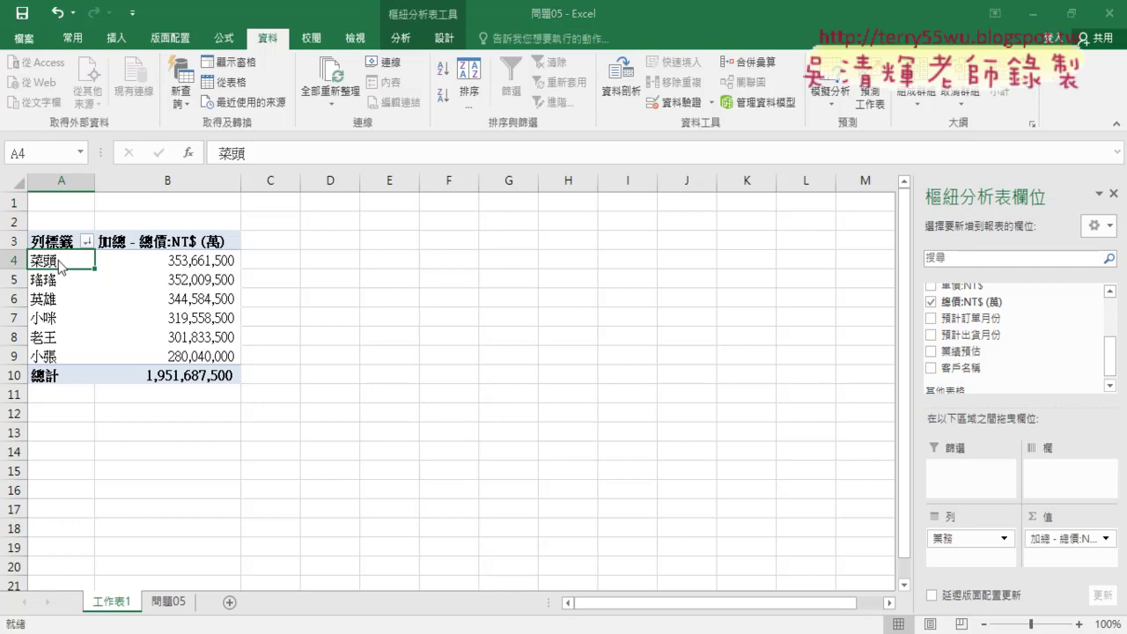
Drill into 菜頭's pivot total to list its records on a new sheet, then return to 工作表1
left_click(640, 388)
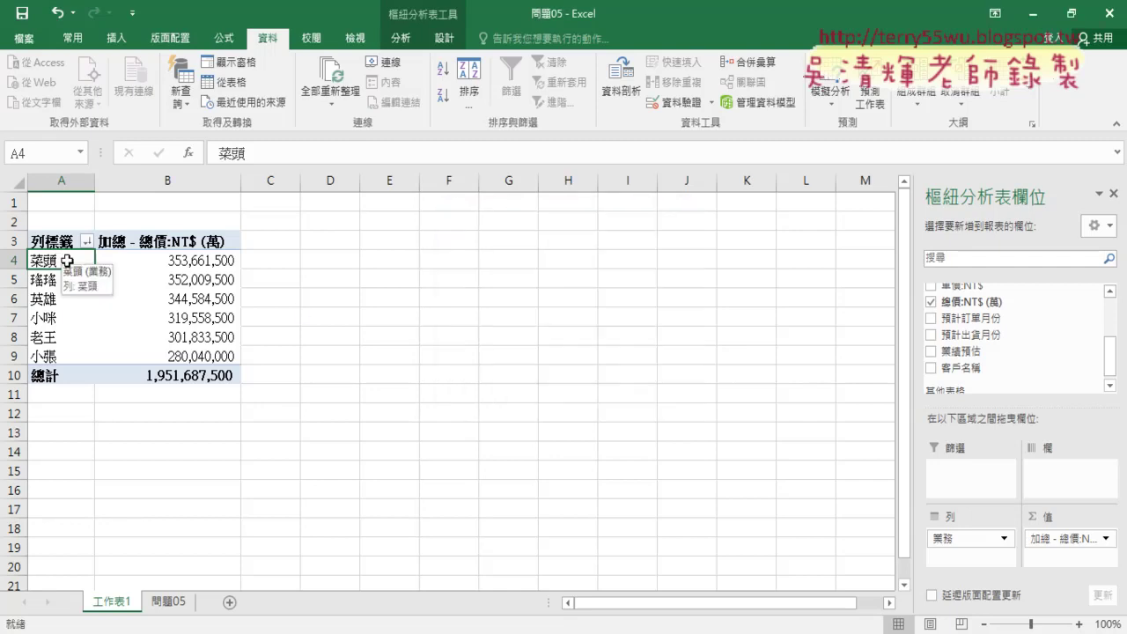
left_click(172, 257)
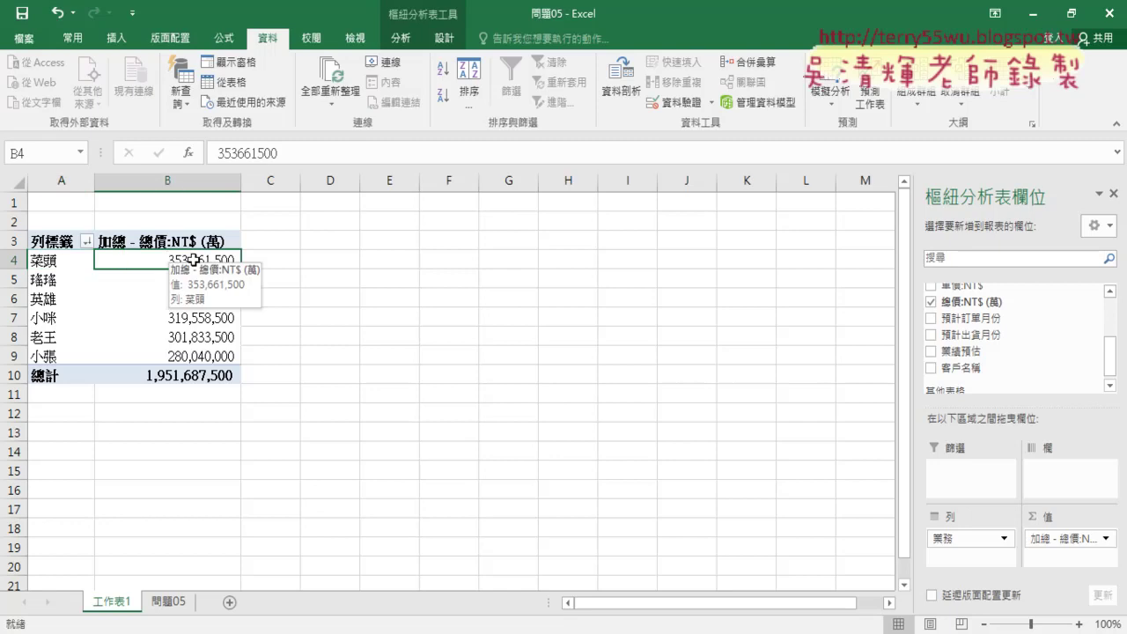
double_click(193, 260)
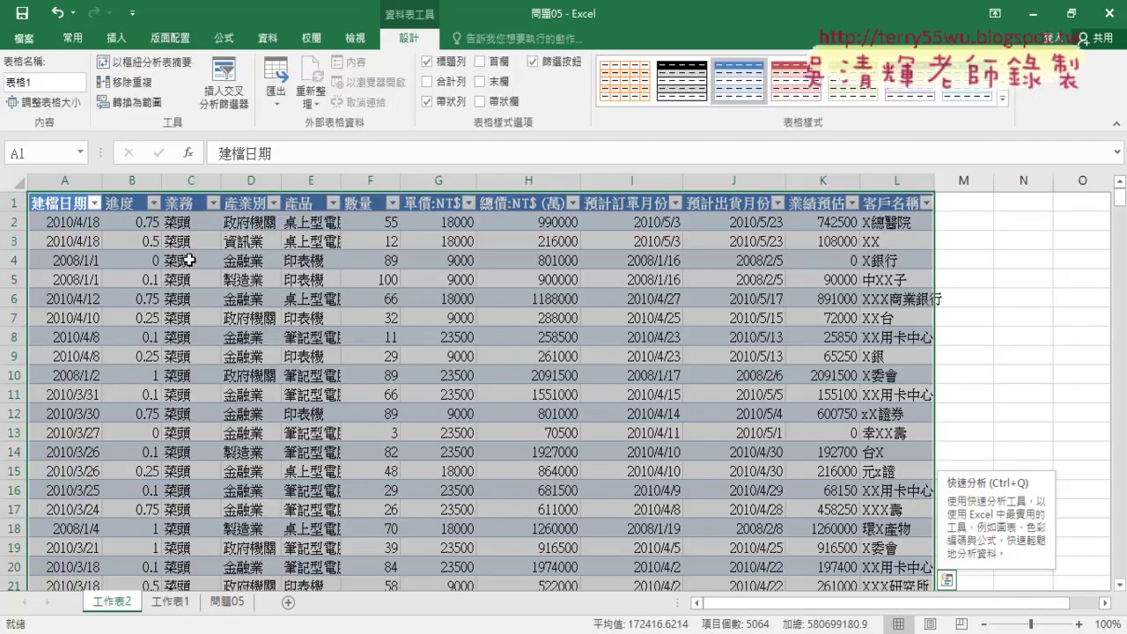
left_click(191, 204)
left_click(189, 182)
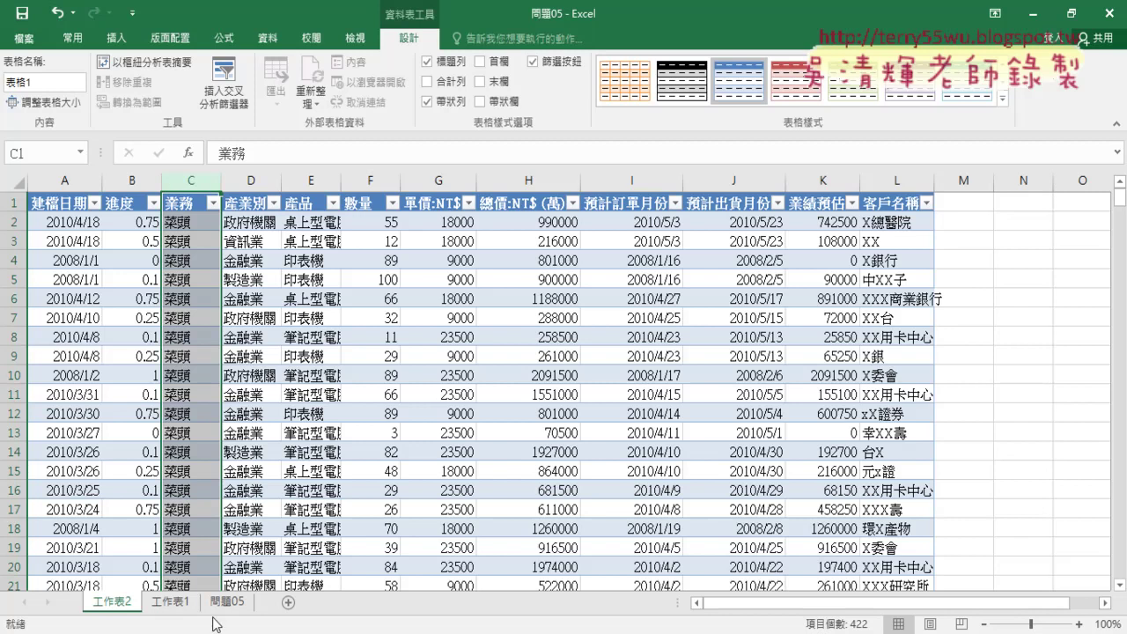
left_click(178, 604)
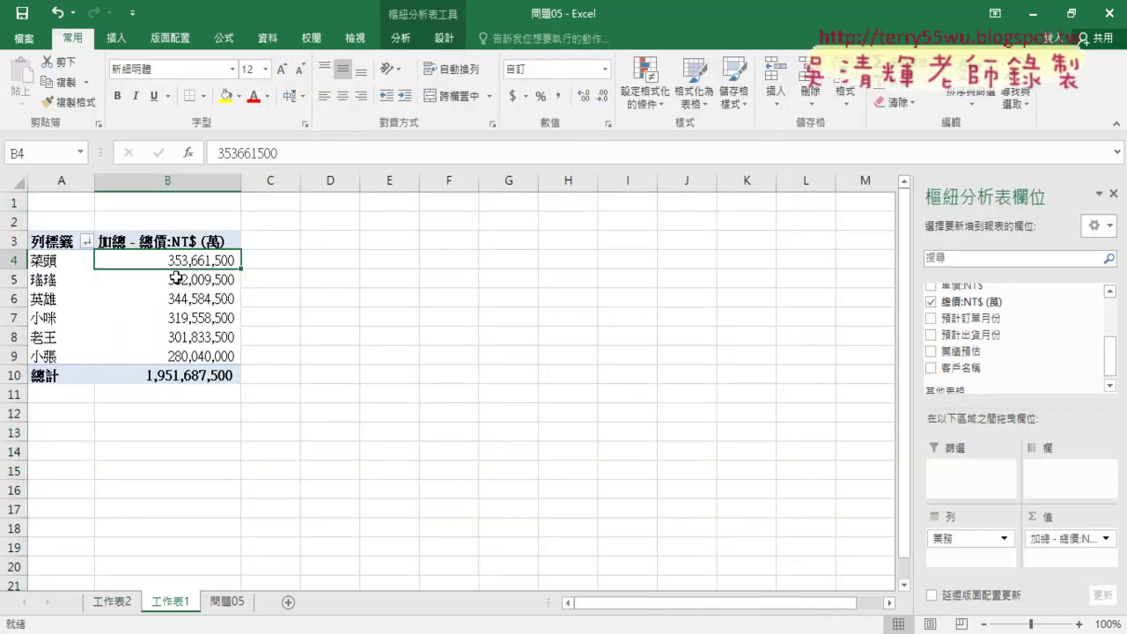
Drill into the next two salespeople's totals, ending with 英雄's records on 工作表4
left_click(176, 278)
double_click(176, 279)
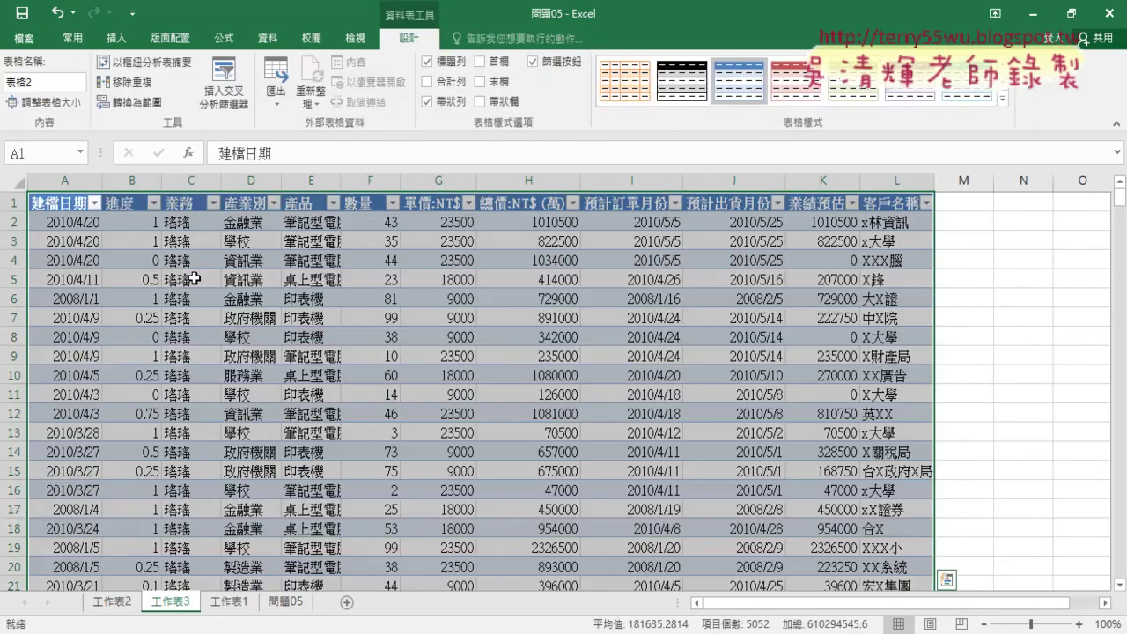
left_click(192, 205)
left_click(228, 606)
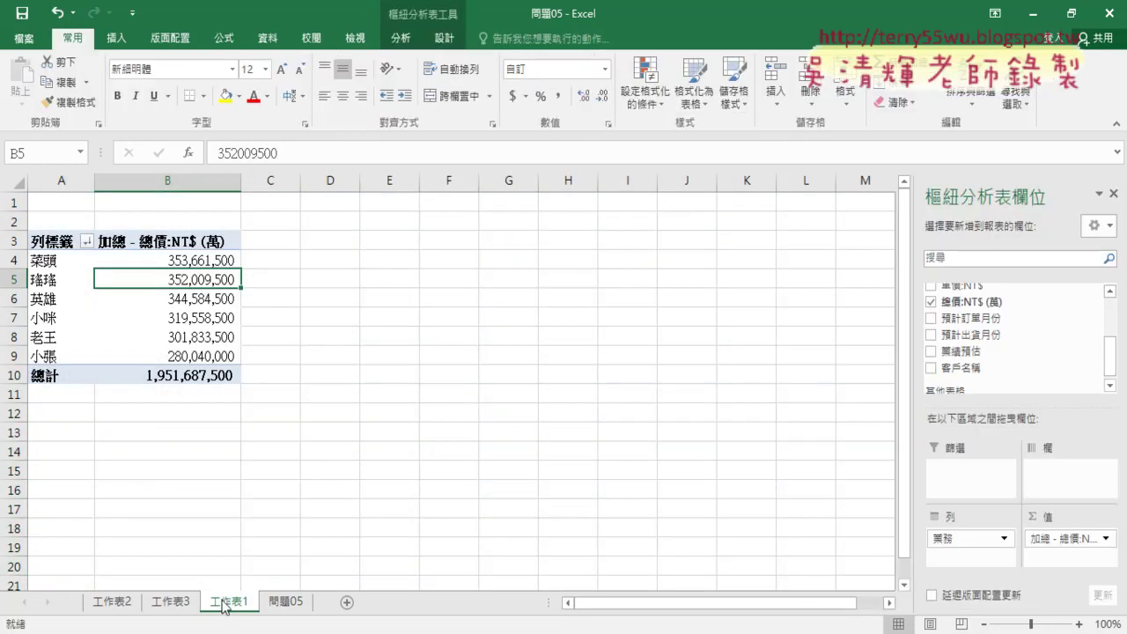
double_click(192, 299)
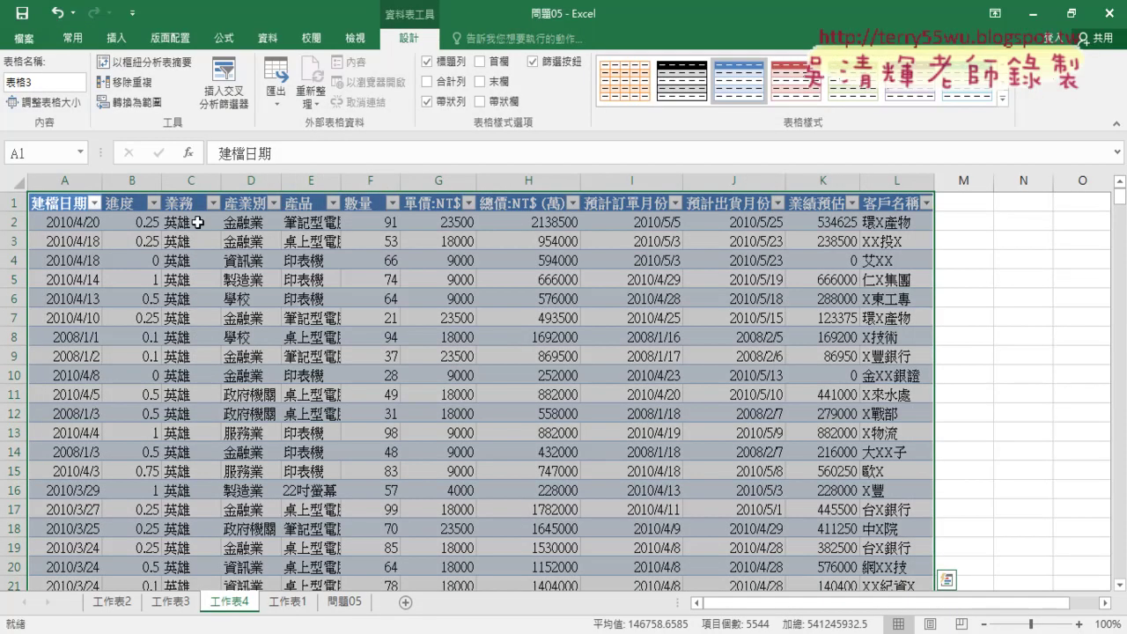
left_click(193, 181)
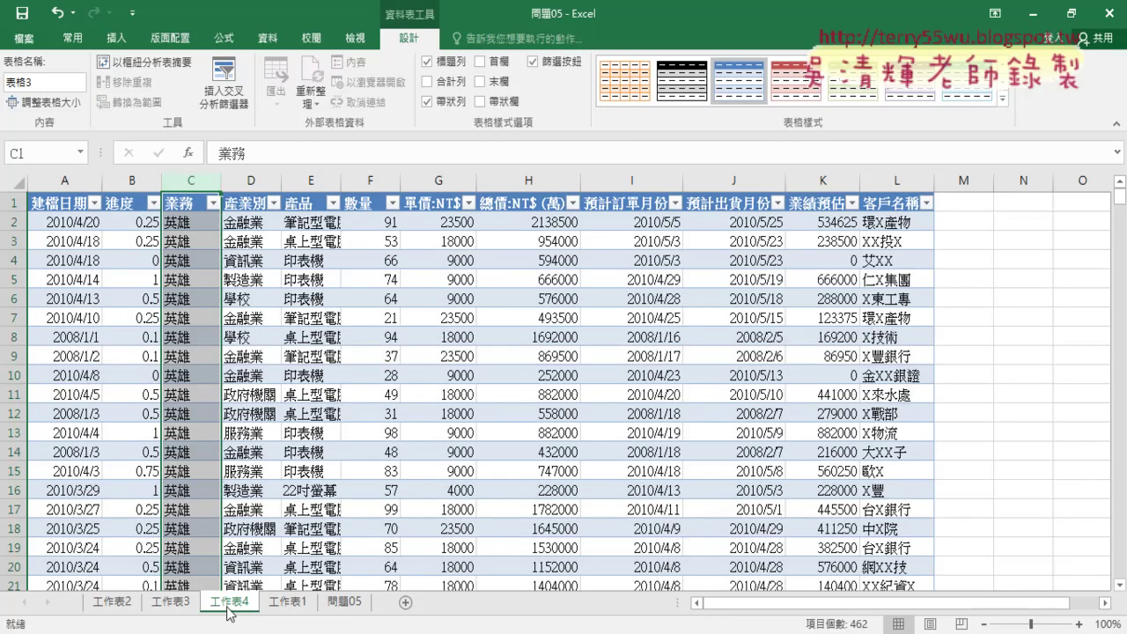
left_click(289, 606)
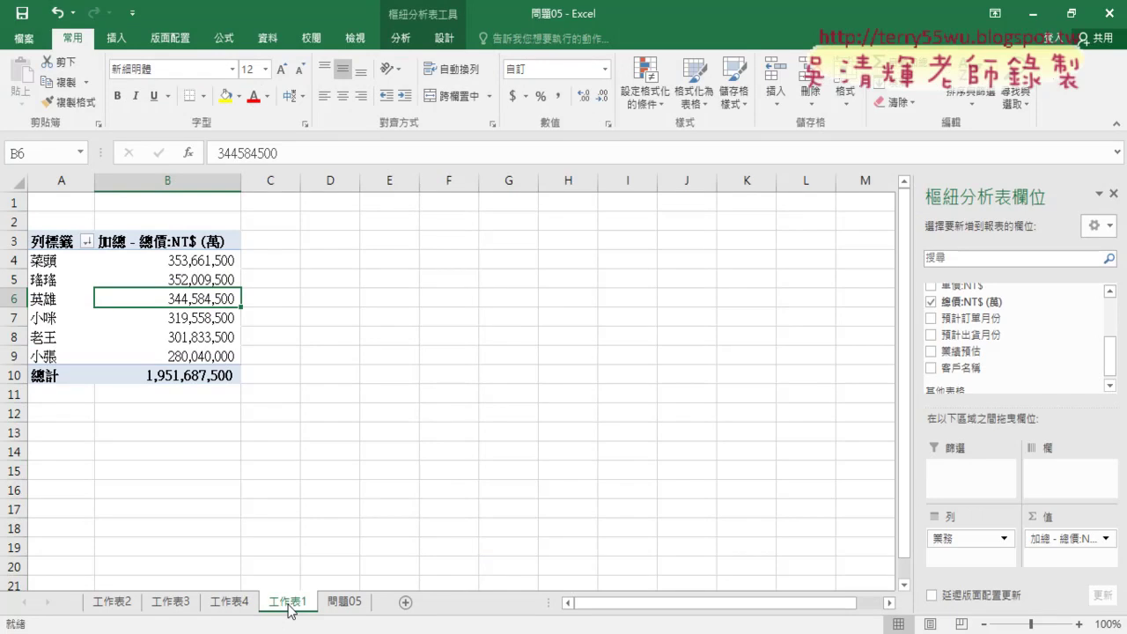
Inspect the pivot's salesperson rows 4 to 9, then switch to detail sheet 工作表4
left_click(196, 260)
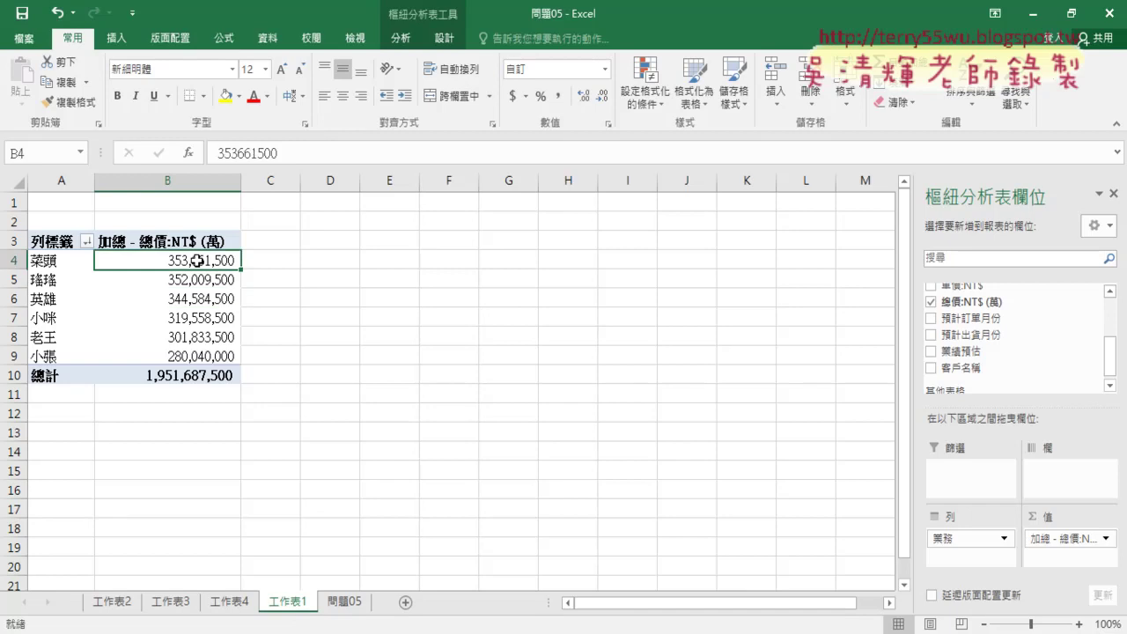
left_click(9, 261)
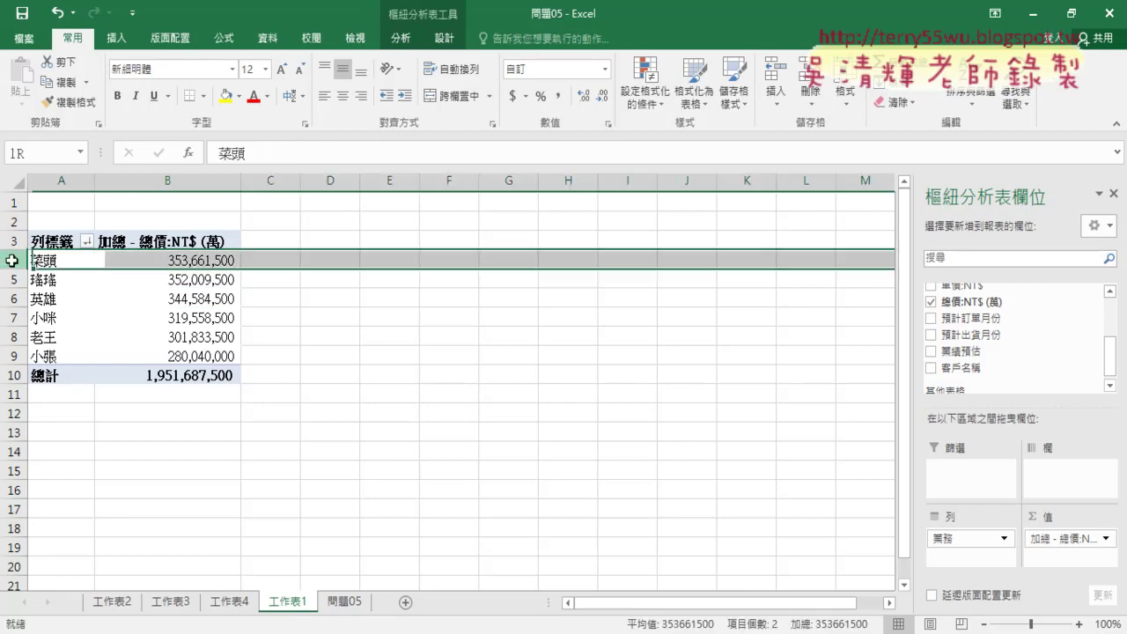
left_click(10, 355)
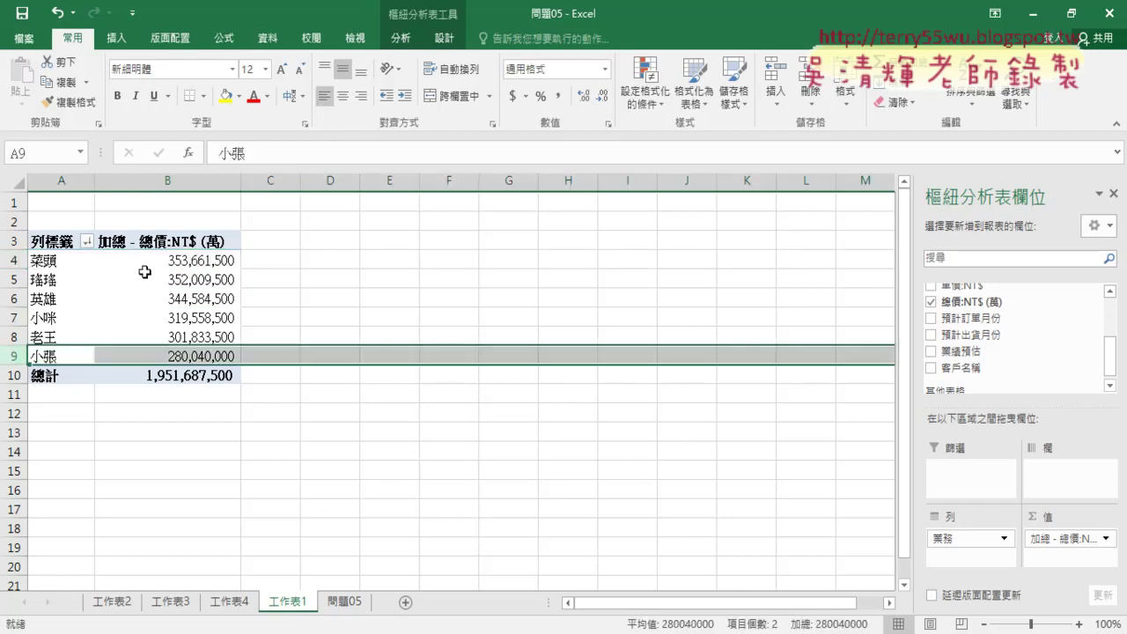
left_click(203, 261)
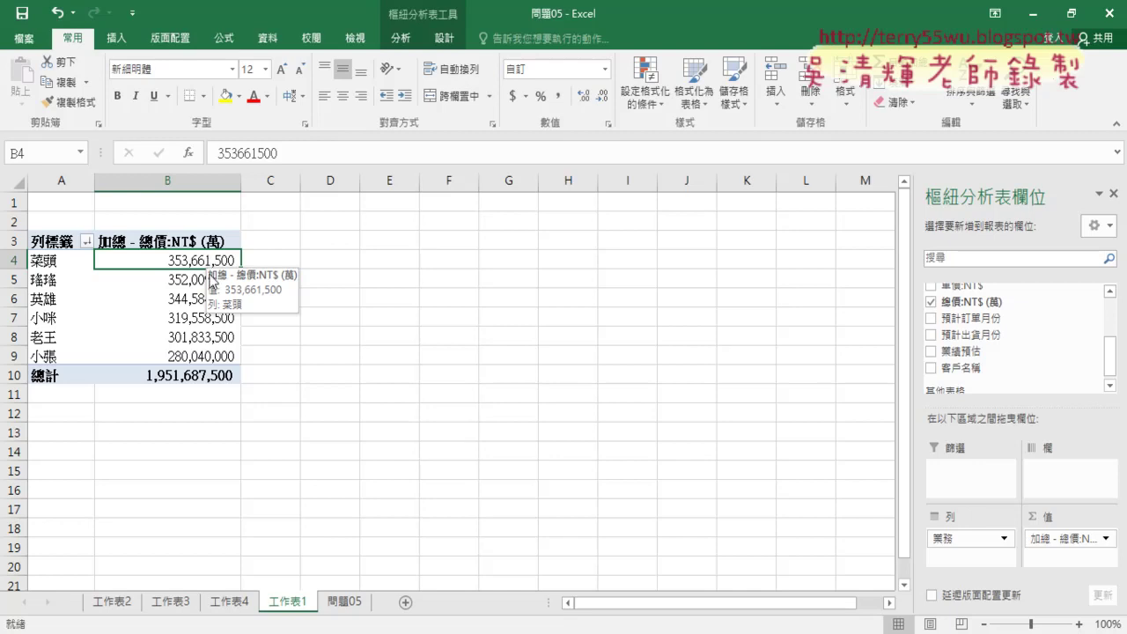
left_click(232, 602)
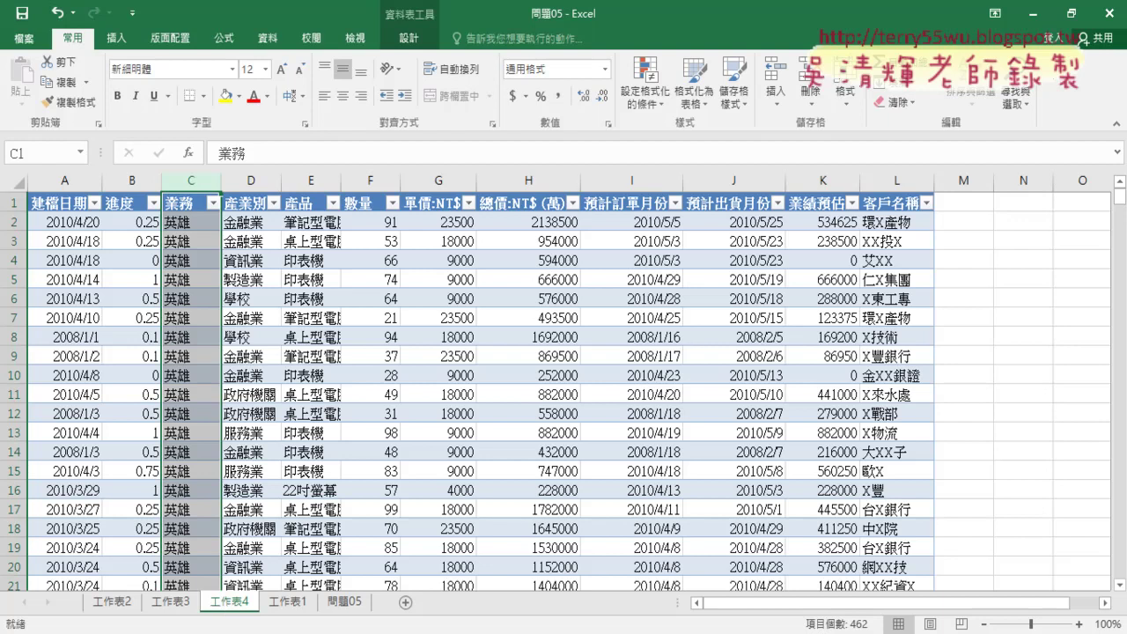
left_click(344, 632)
In the 問題05(樞紐分析表)OK workbook, delete generated sheets and run 樞紐分析表巨集 to build 樞紐
left_click(546, 583)
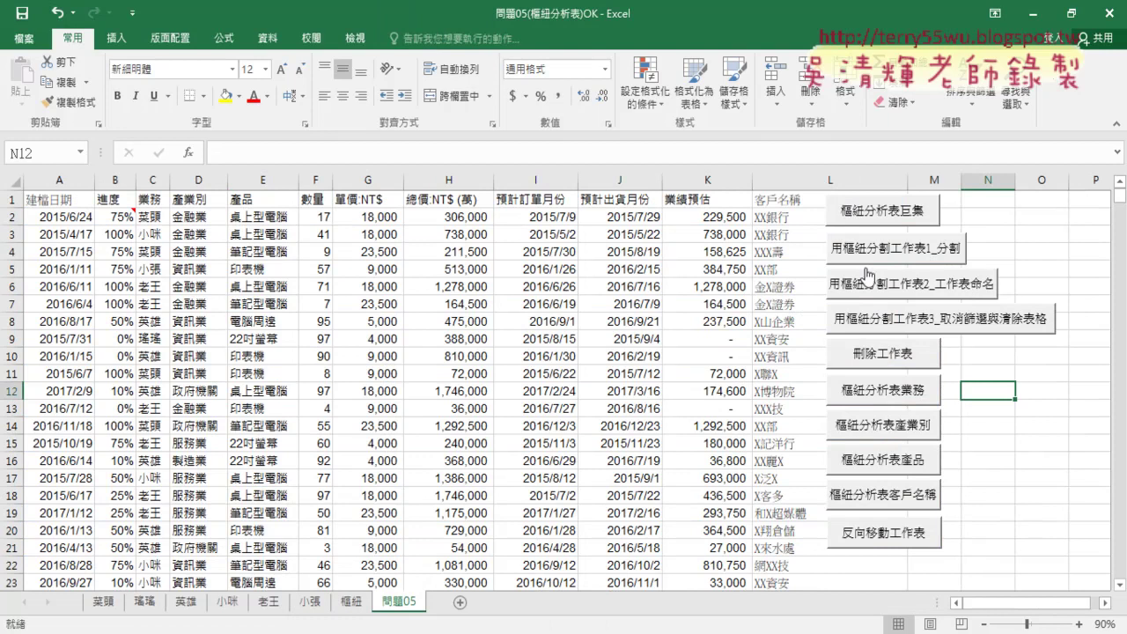
left_click(884, 356)
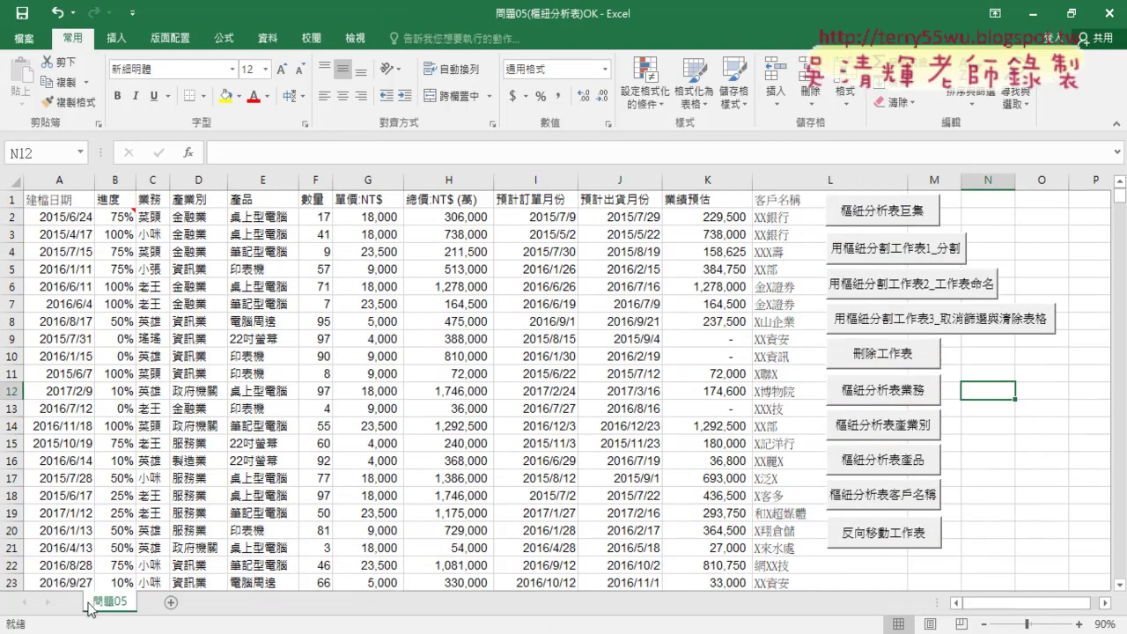
left_click(892, 215)
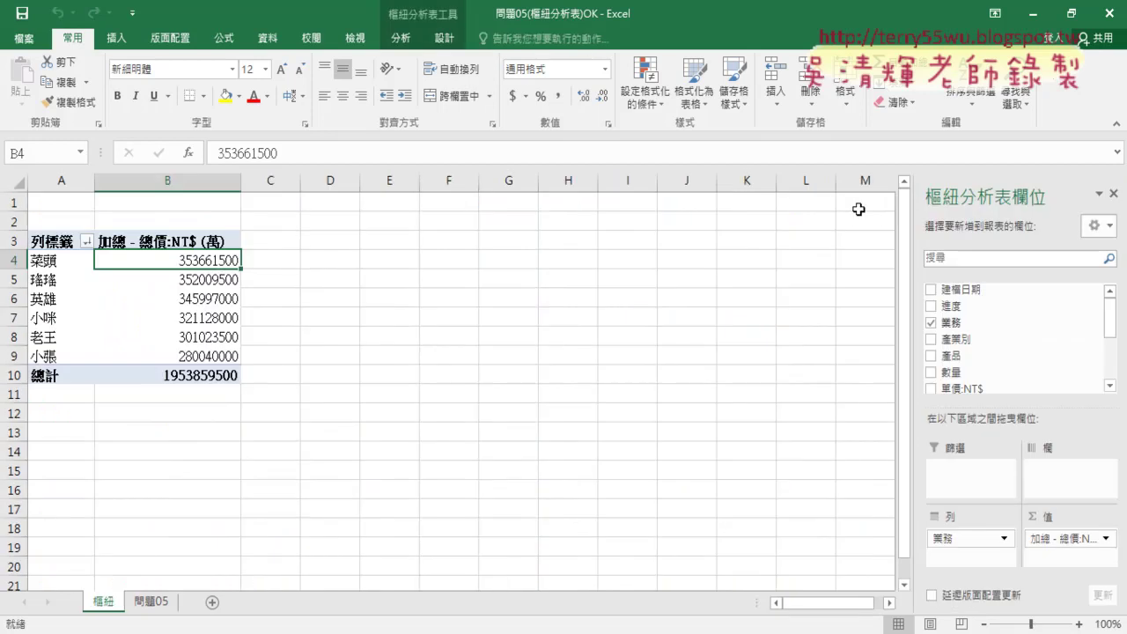
left_click(150, 604)
key("ctrl+Page_Up")
left_click(139, 606)
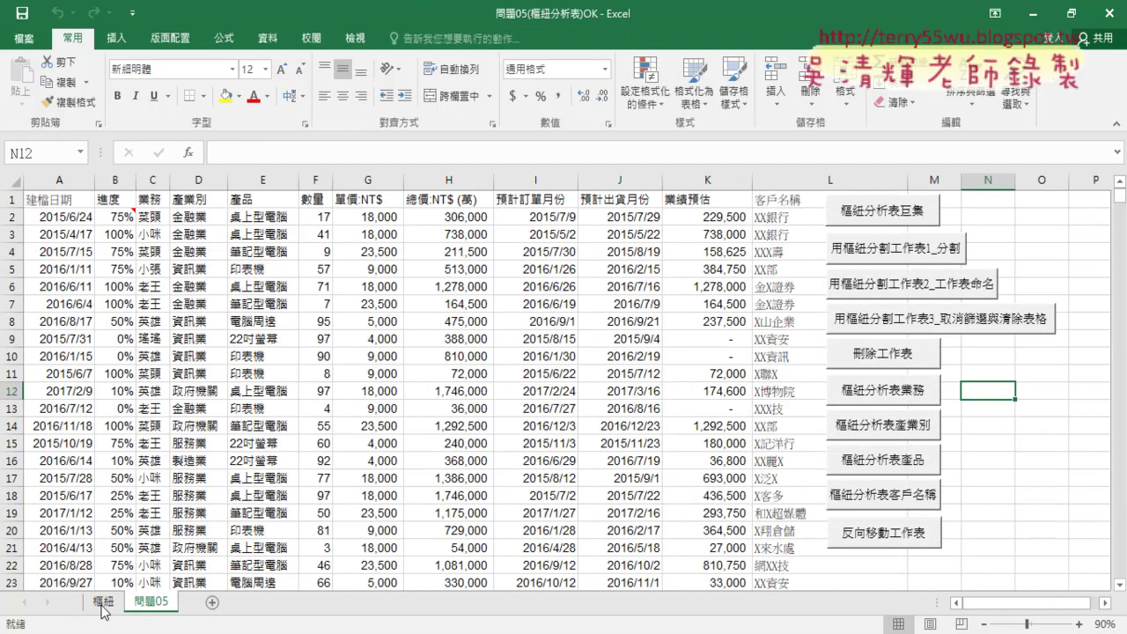
left_click(103, 607)
Run 用樞紐分割工作表1_分割 from 問題05 to split the data into sheets 工作表2–工作表7
mouse_move(156, 314)
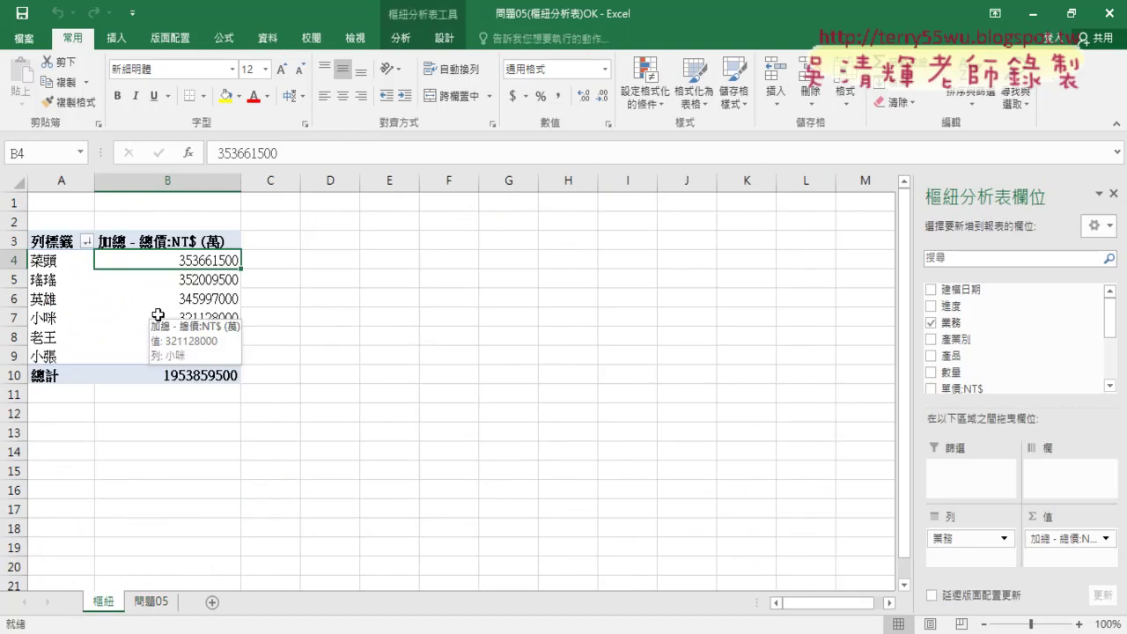
left_click(149, 604)
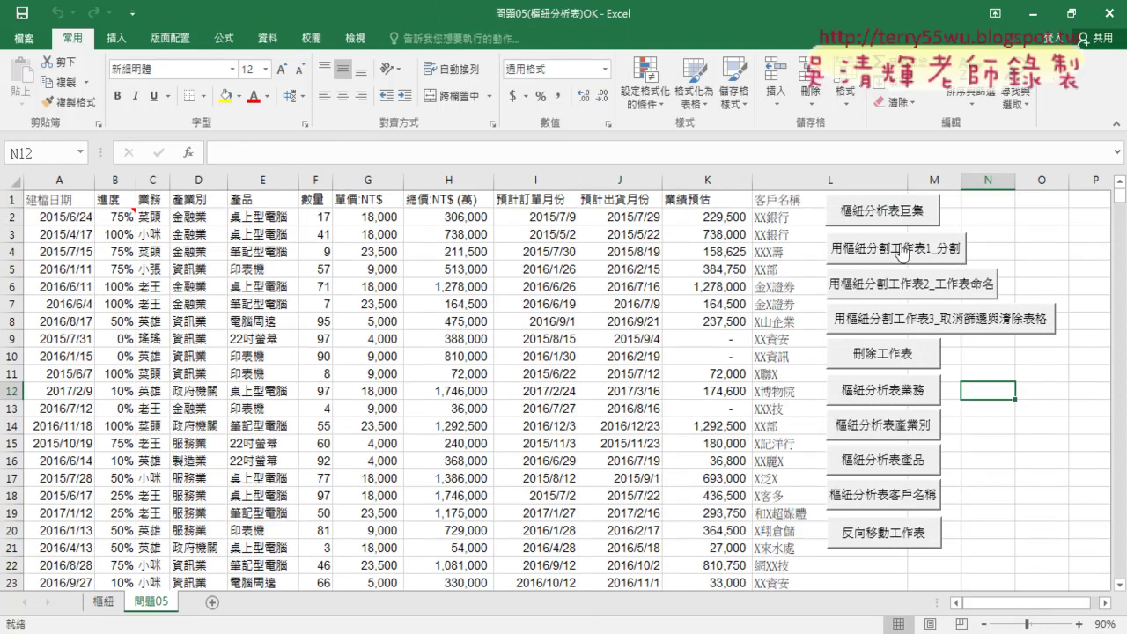
left_click(901, 252)
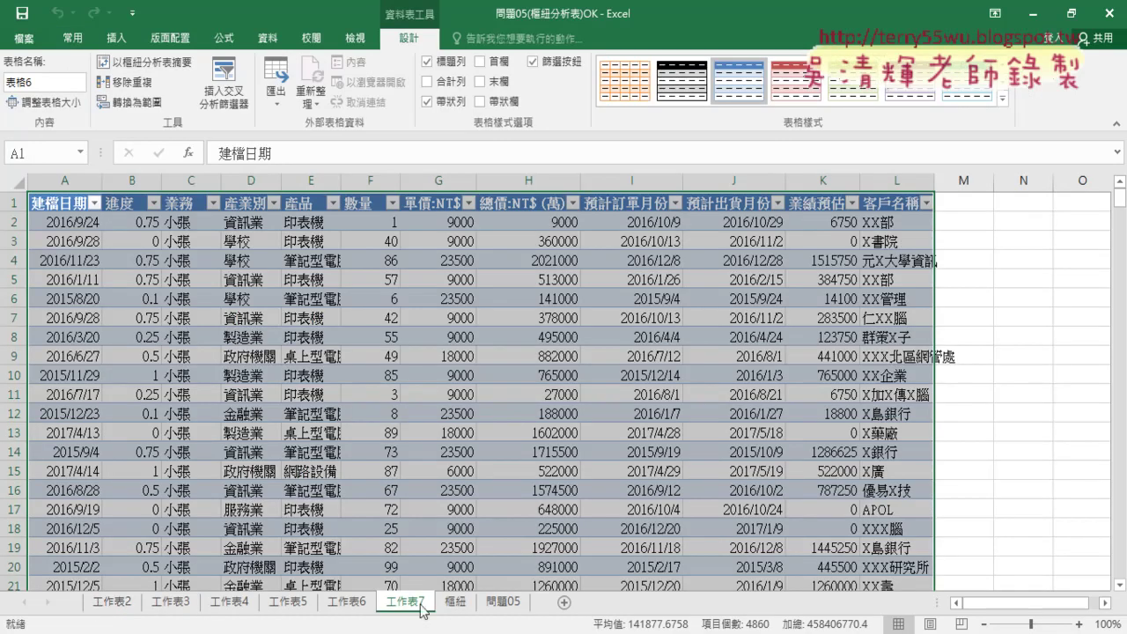
left_click(503, 602)
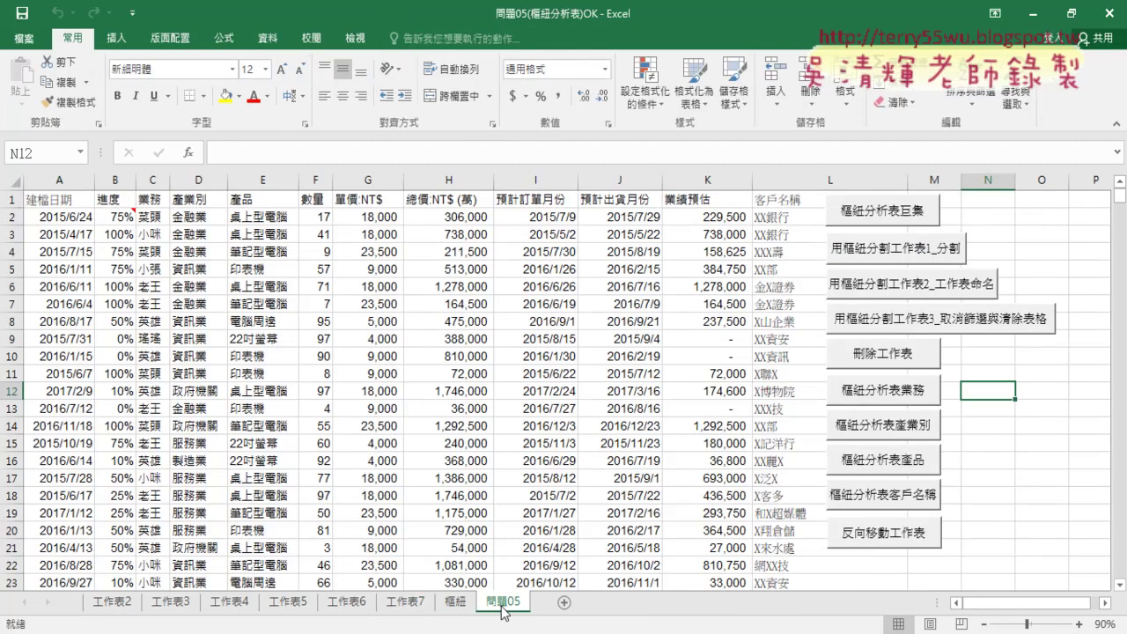
Delete the generated sheets and rebuild the 樞紐 pivot with 樞紐分析表巨集
left_click(899, 355)
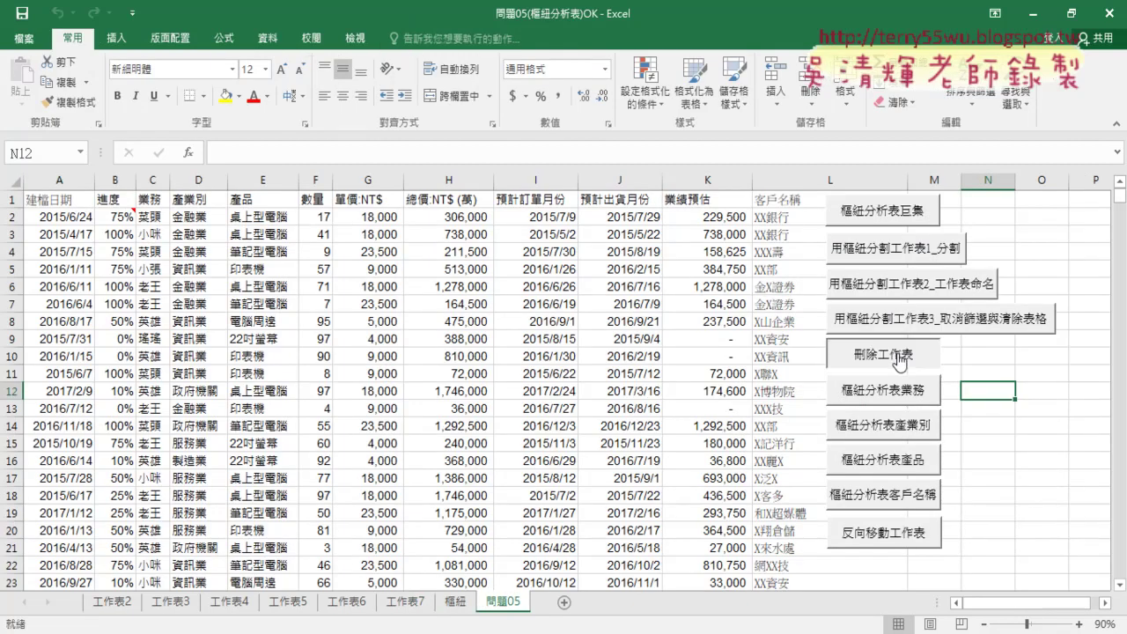
left_click(880, 211)
left_click(163, 604)
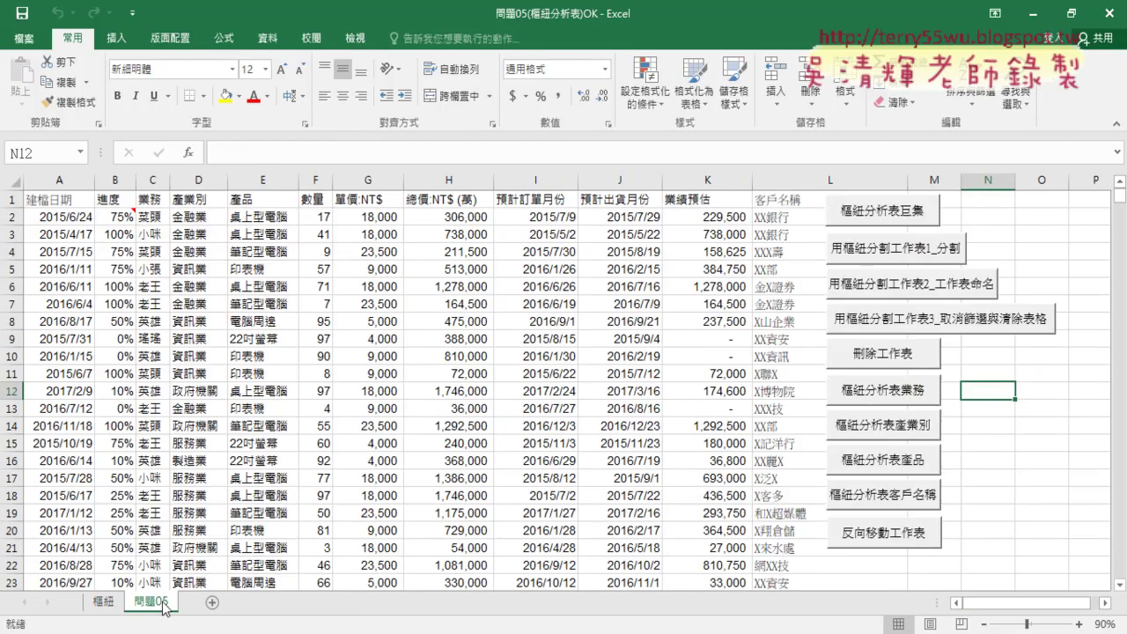
Run 用樞紐分割工作表2_工作表命名 to create sheets 菜頭, 瑤瑤, 英雄, 小咪, 老王 and 小張
left_click(892, 287)
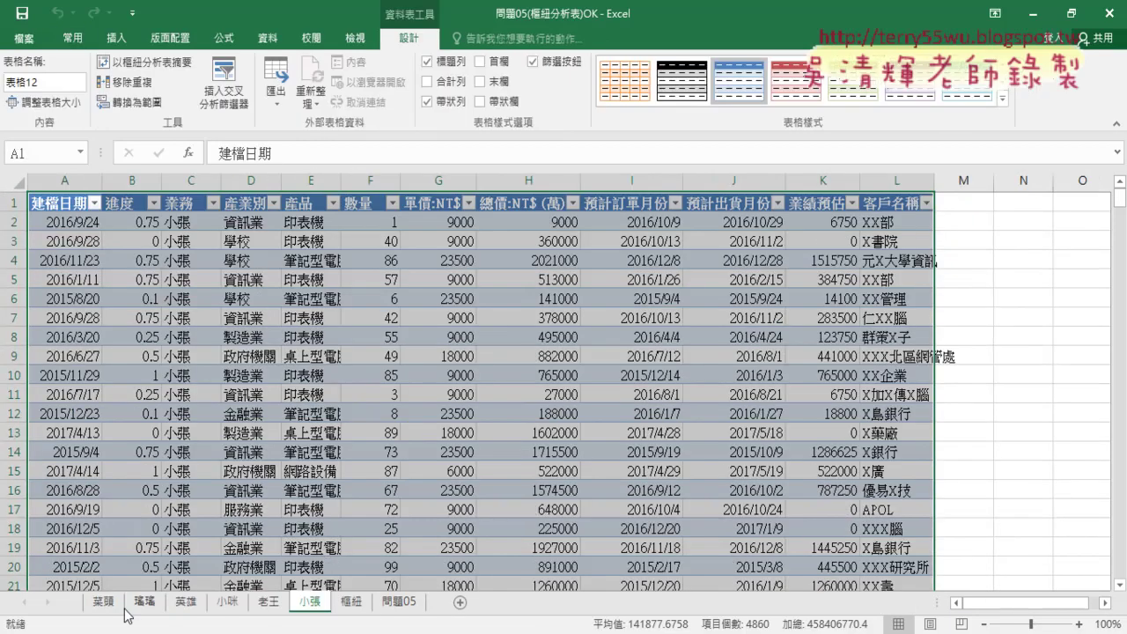
left_click(106, 602)
left_click(317, 605)
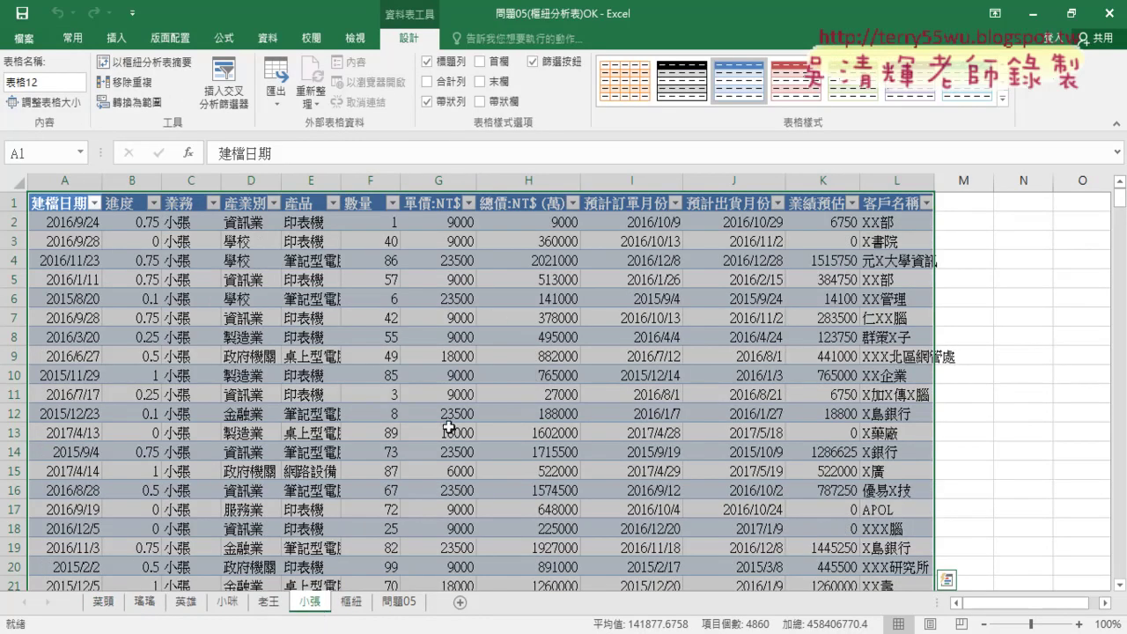
left_click(359, 606)
left_click(394, 606)
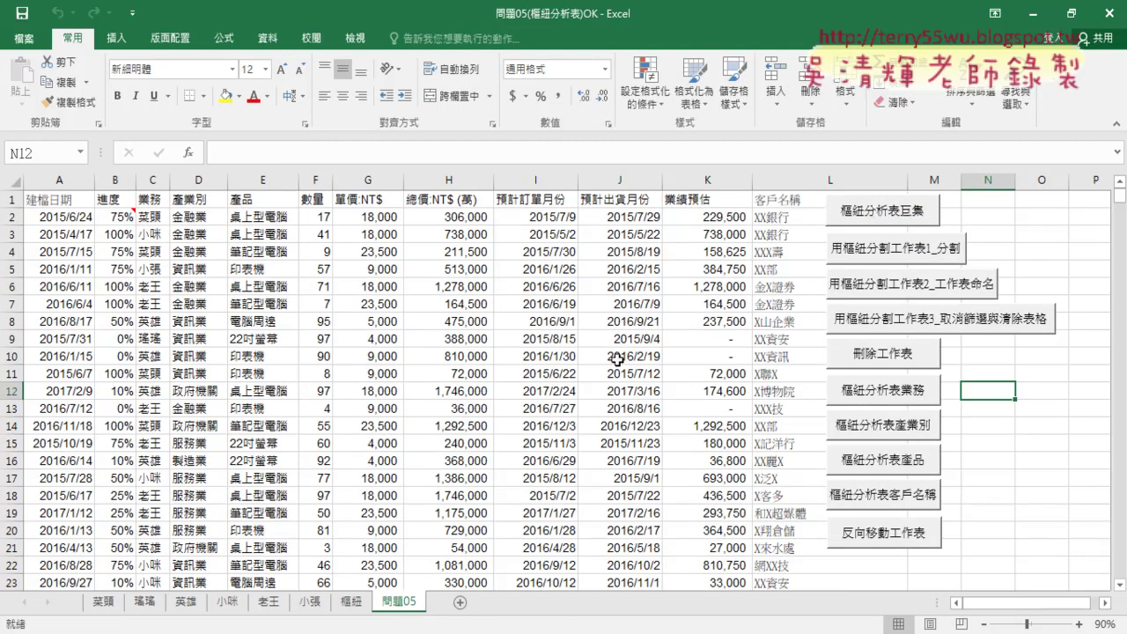
left_click(350, 603)
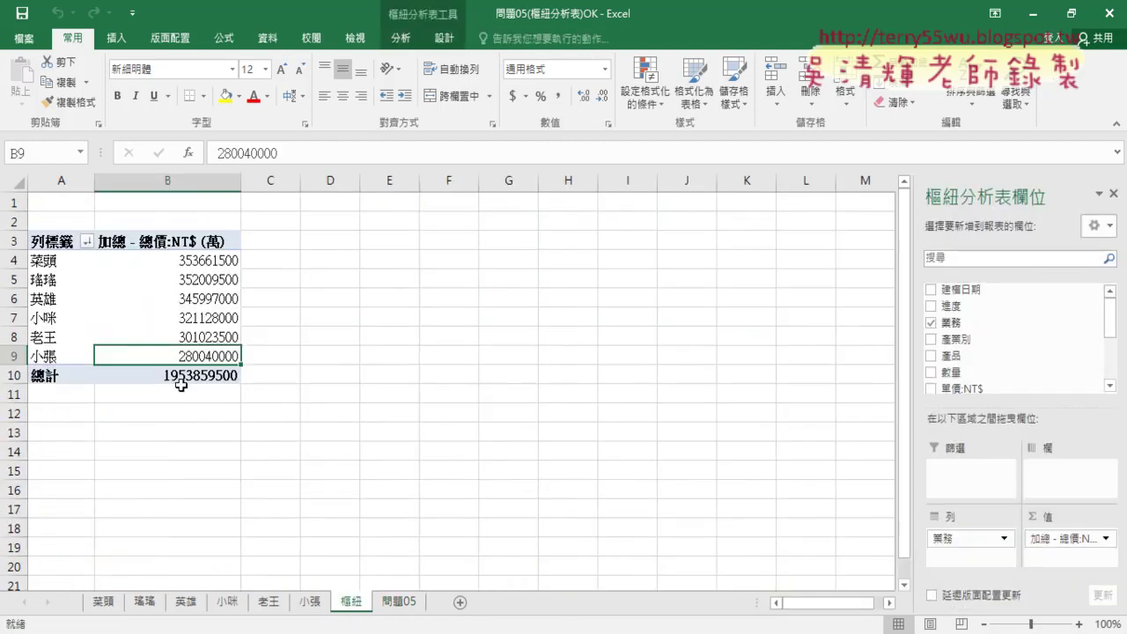
left_click(205, 259)
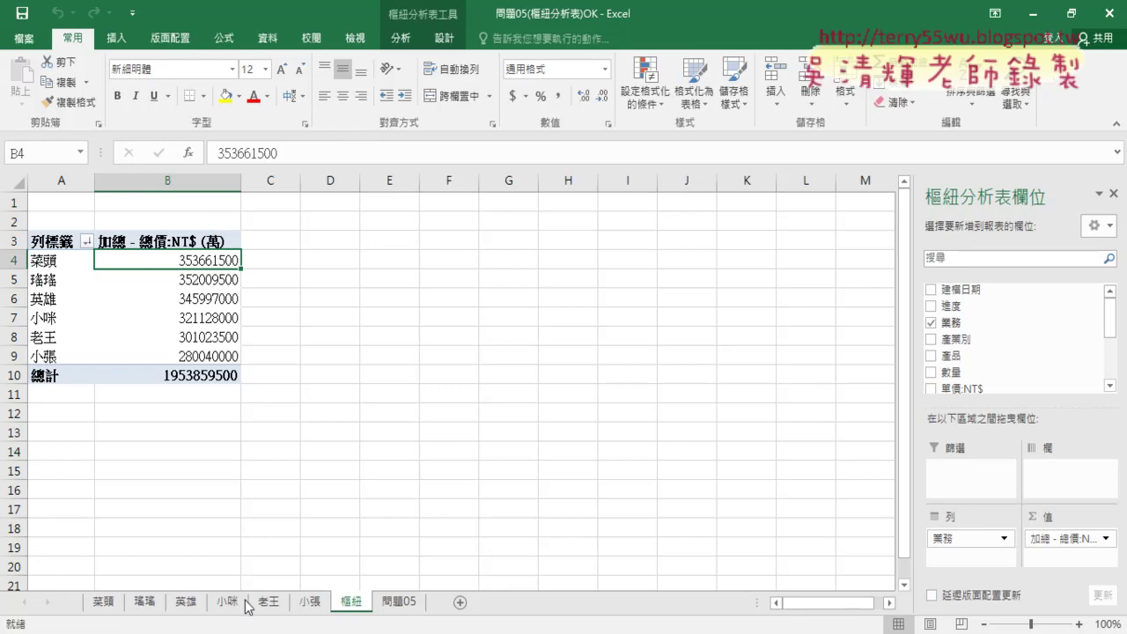
left_click(400, 608)
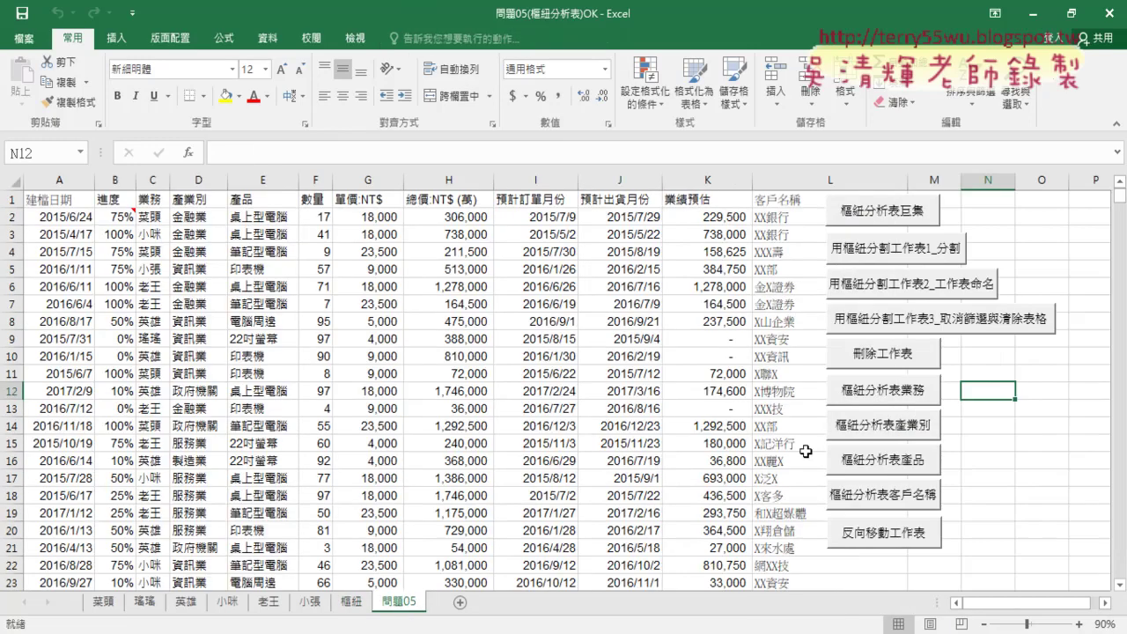
Delete old sheets and run 樞紐分析表業務 to build the pivot and per-salesperson sheets
left_click(896, 356)
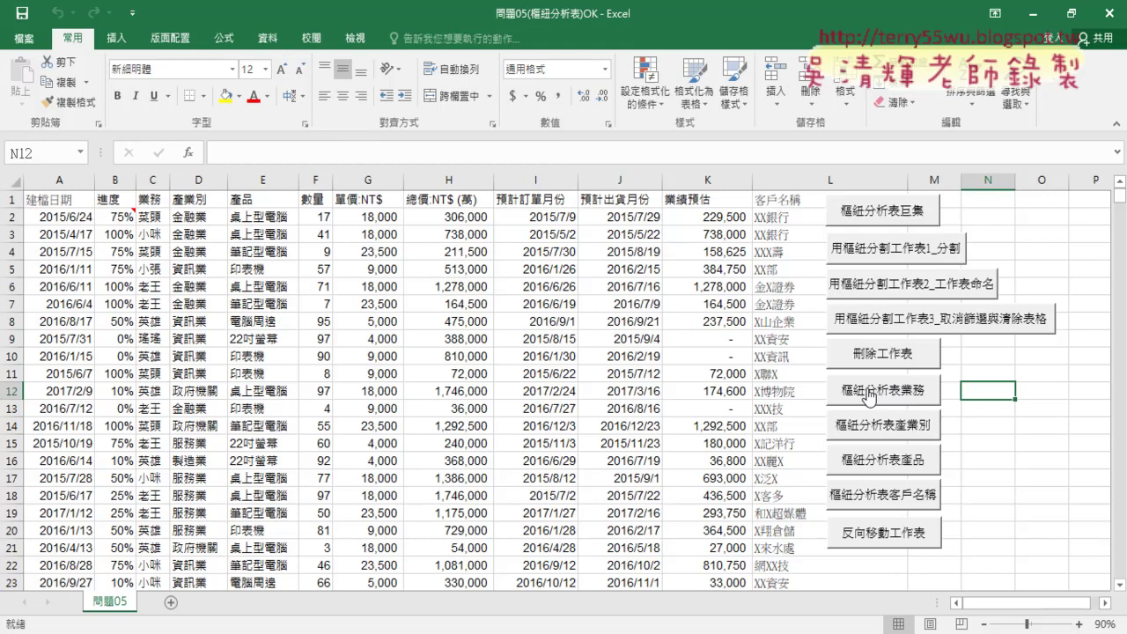
left_click(870, 396)
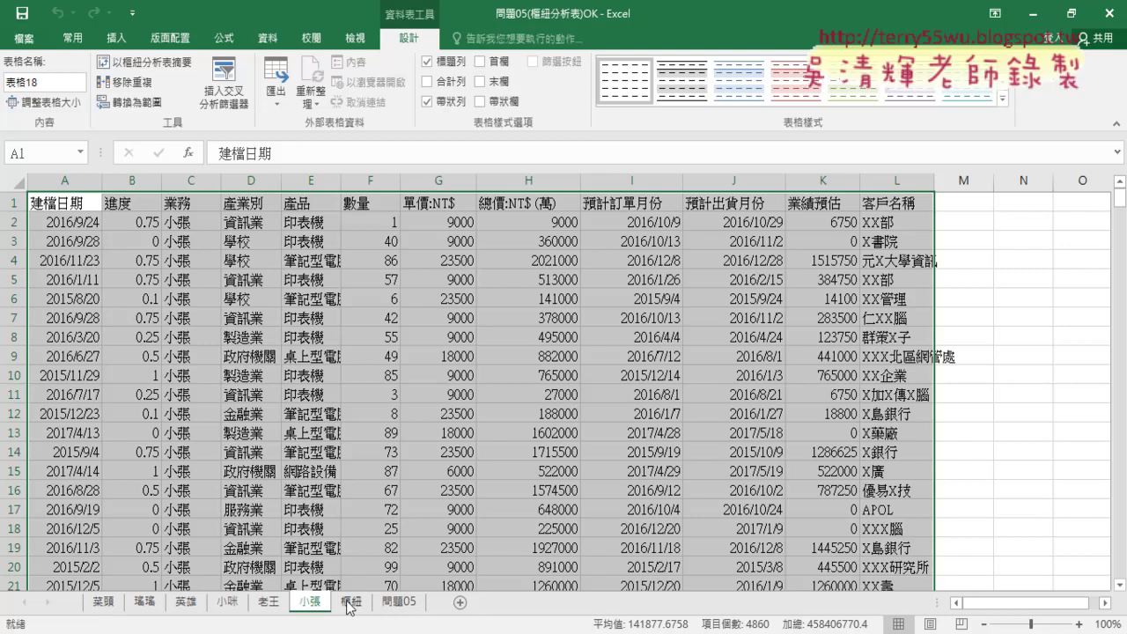
left_click(351, 603)
left_click(398, 603)
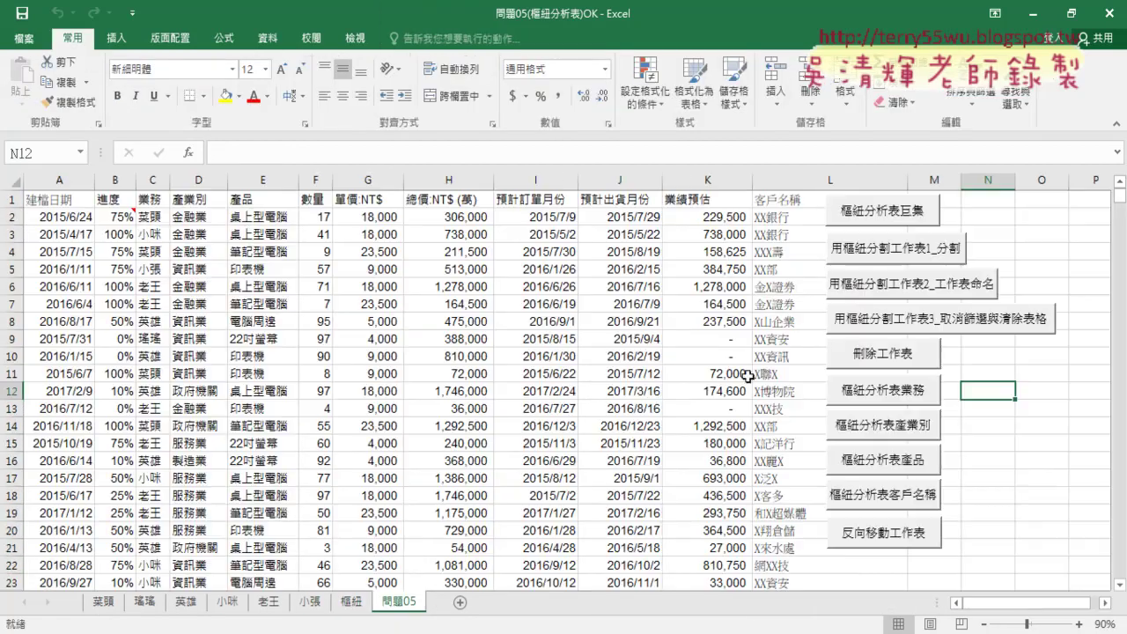
Delete those sheets and run 樞紐分析表產業別 to create per-industry sheets
left_click(878, 353)
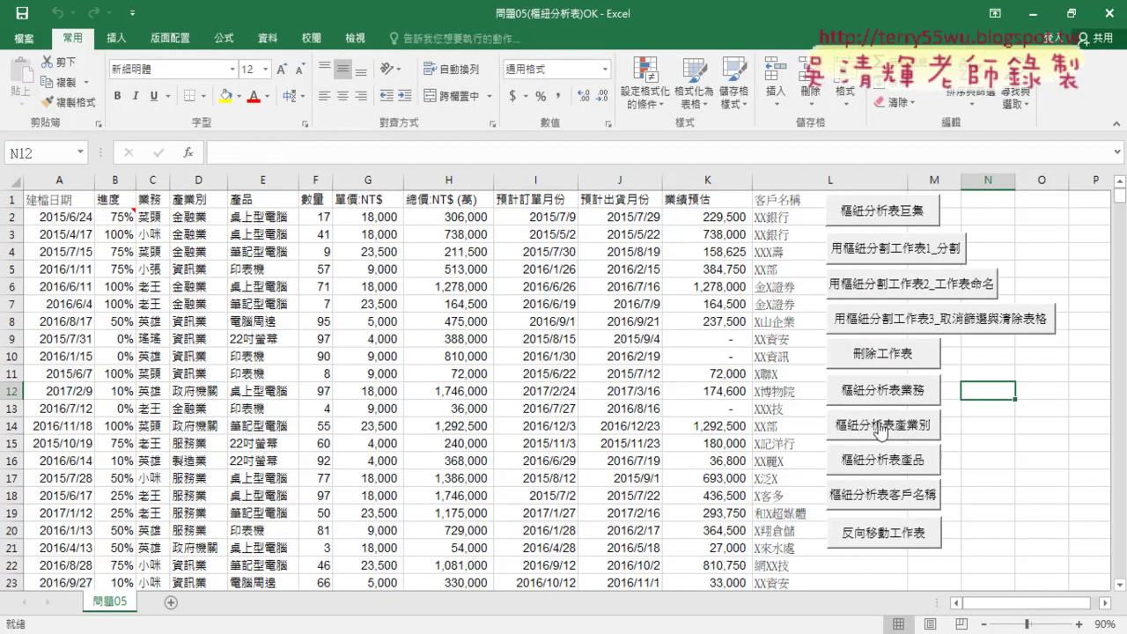
left_click(911, 429)
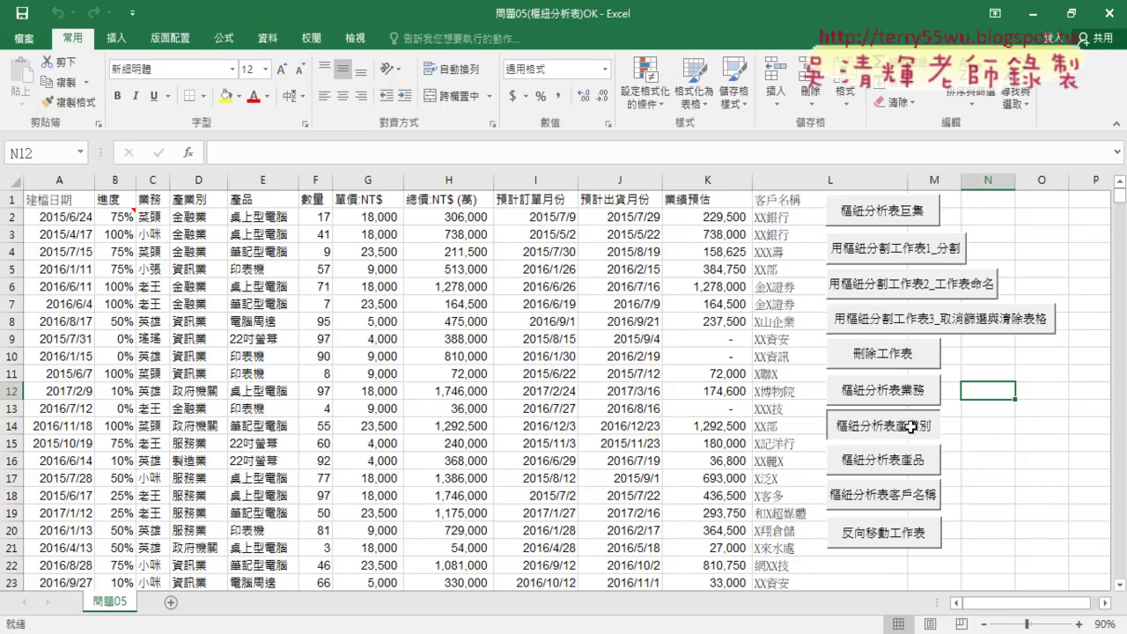
left_click(464, 604)
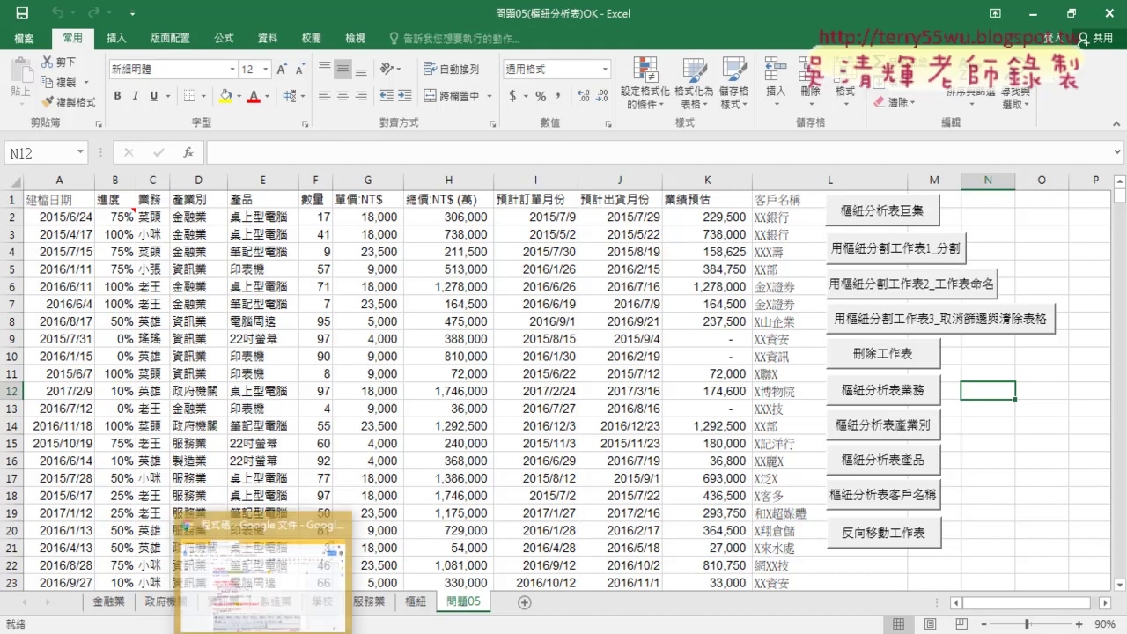
Switch to Chrome's Google Drive tab and go up to the 單元05_資料查詢(篩選與分割工作表) folder
left_click(272, 571)
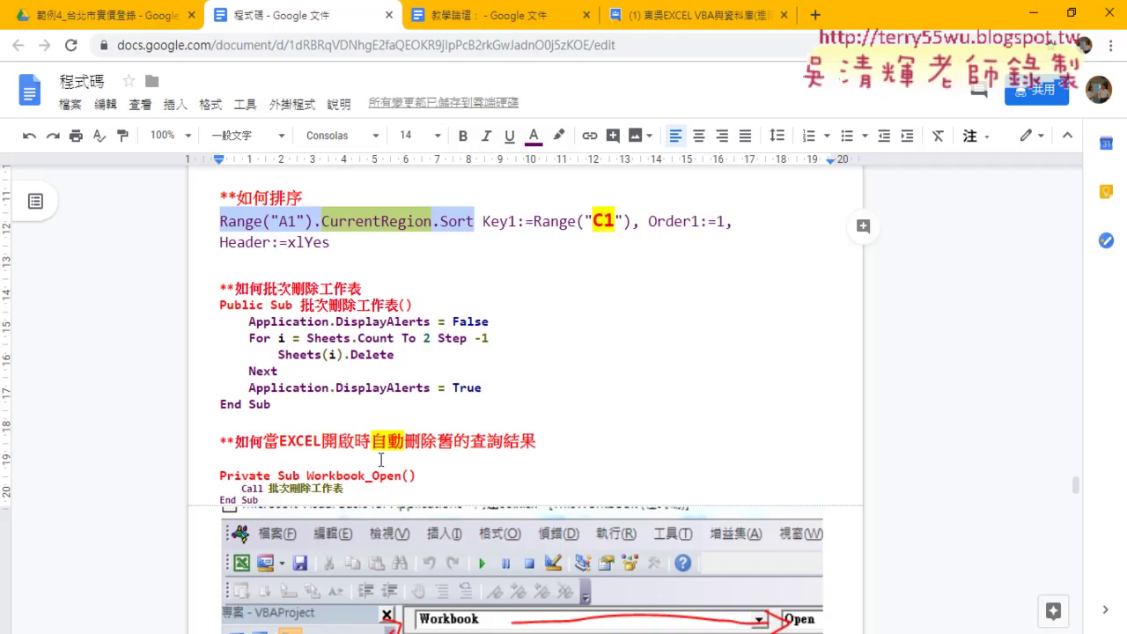
left_click(99, 16)
left_click(19, 45)
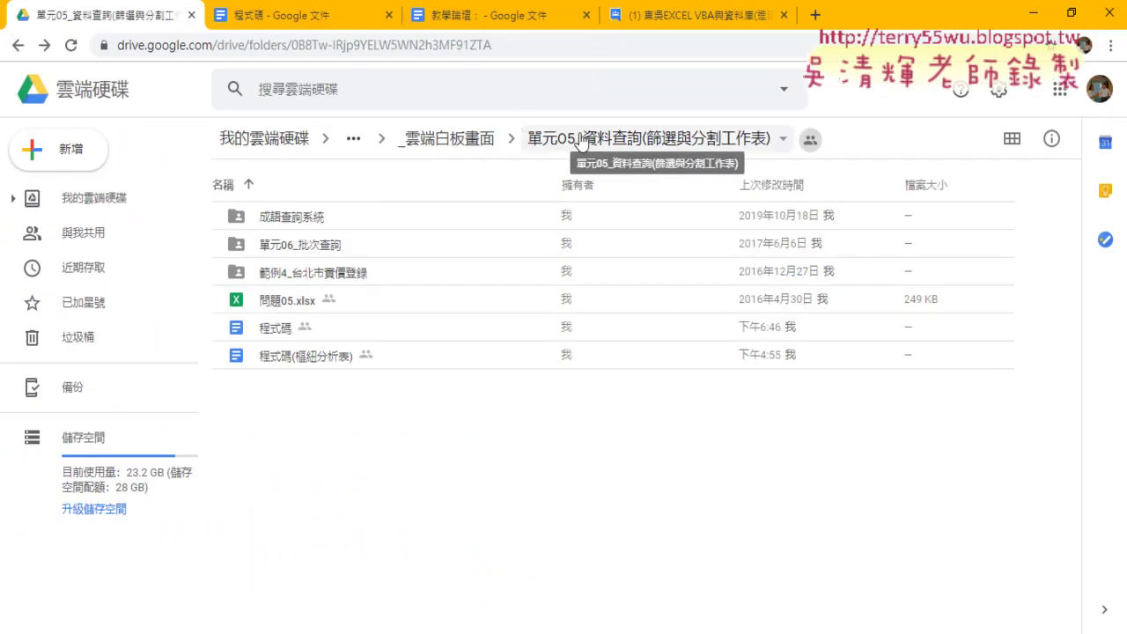
Open 程式碼(樞紐分析表) from Drive and scroll down to its Sub 樞紐分析表巨集 code
left_click(317, 363)
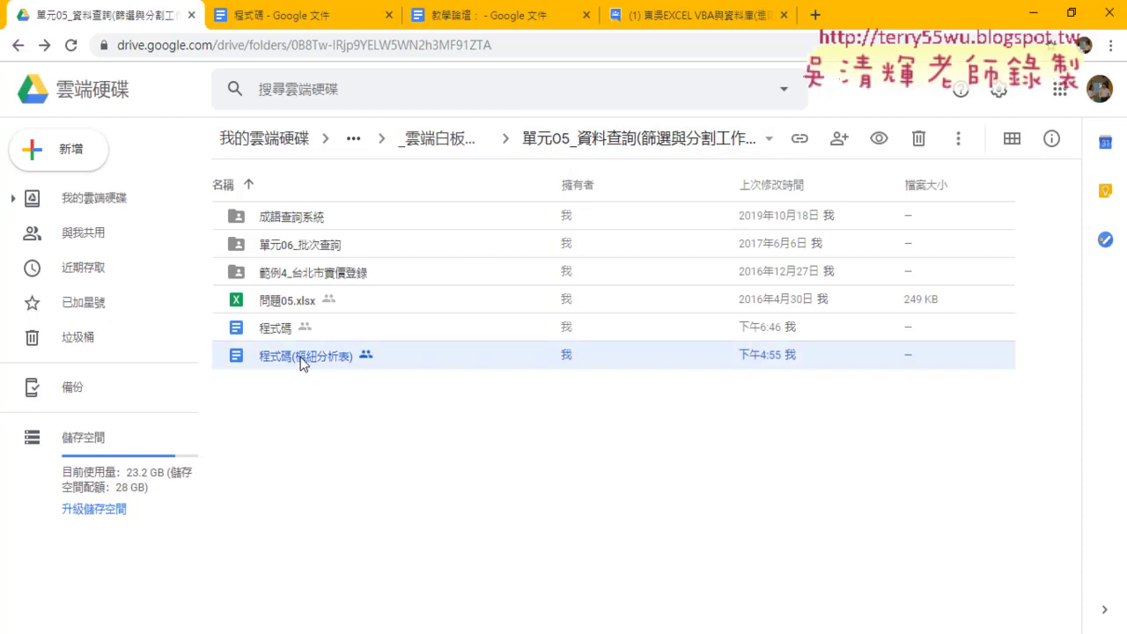
double_click(300, 359)
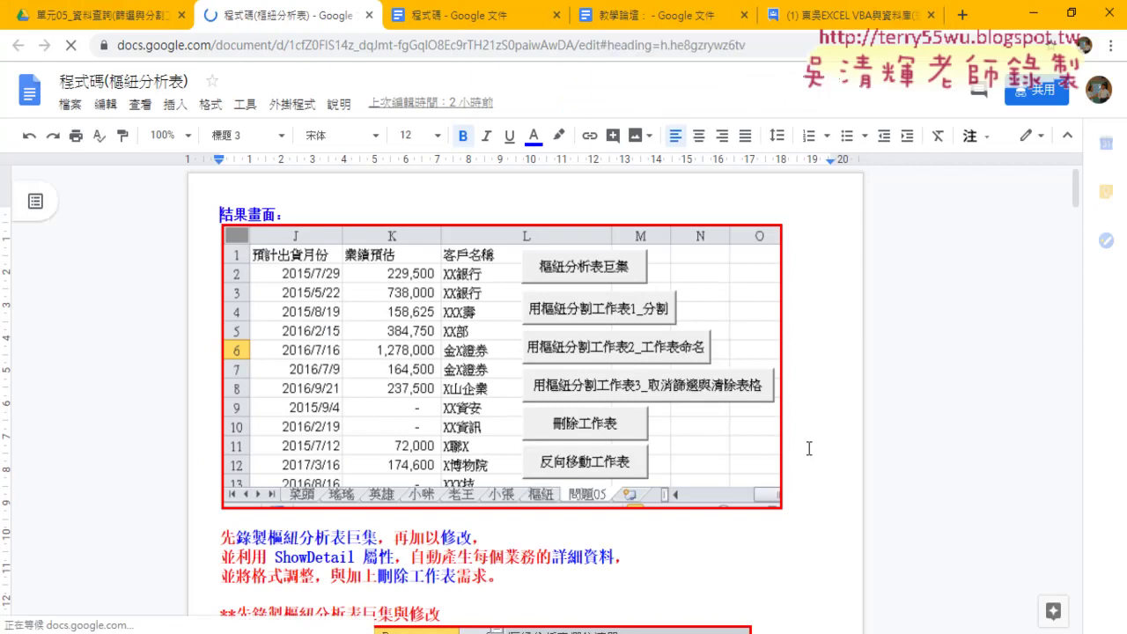
scroll(808, 448, "down", 3)
scroll(808, 448, "down", 2)
scroll(808, 448, "down", 1)
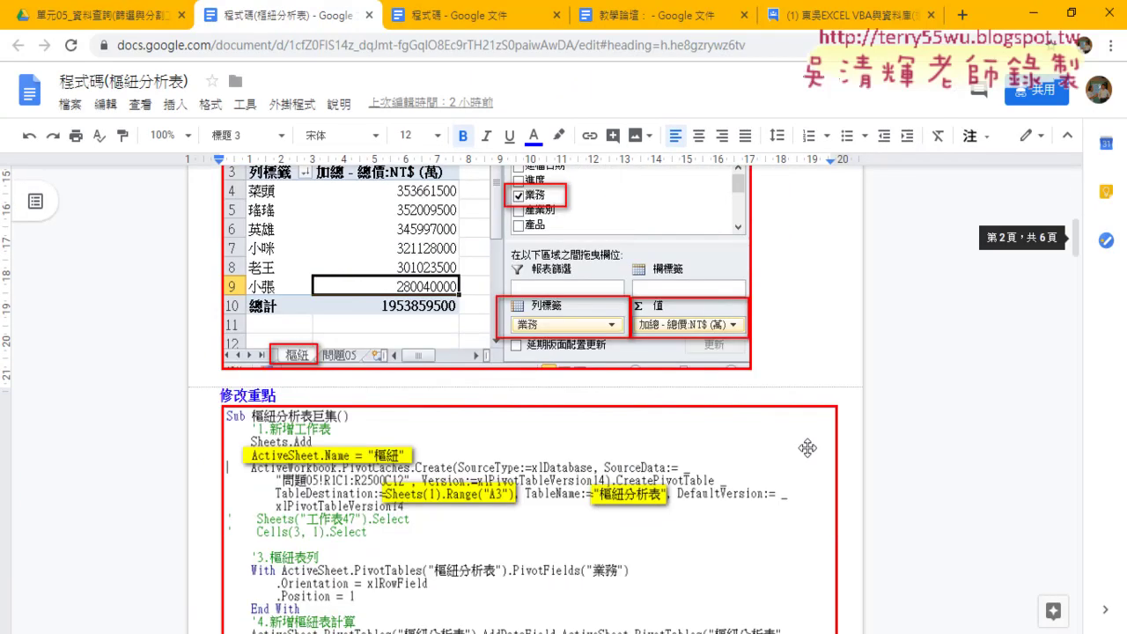
scroll(808, 448, "down", 1)
scroll(808, 448, "down", 1)
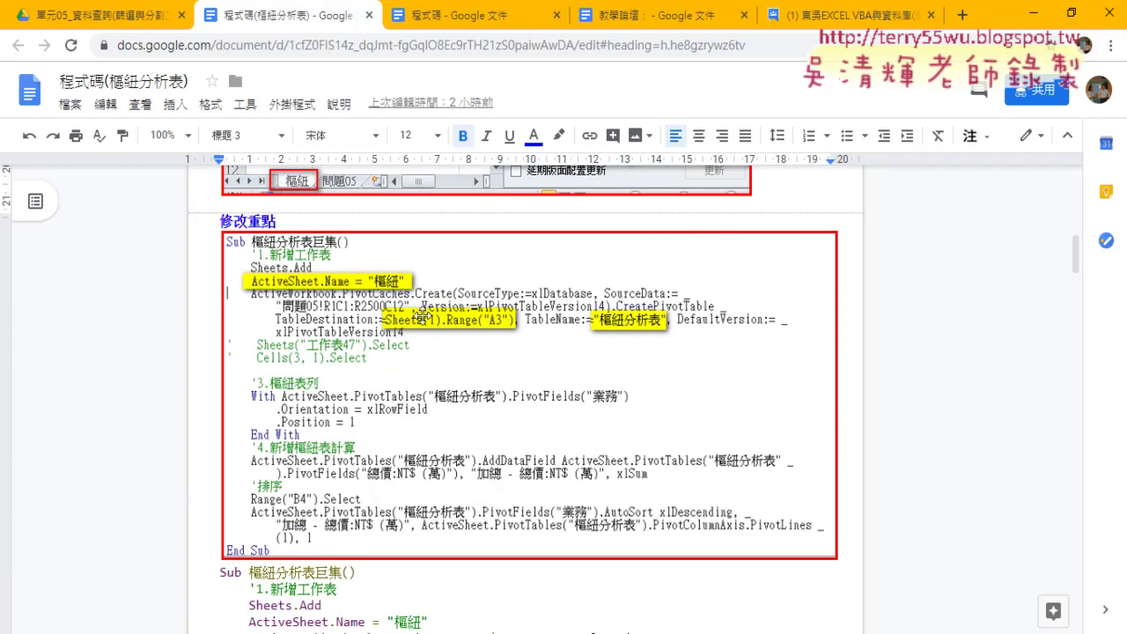
scroll(387, 310, "down", 2)
scroll(383, 356, "down", 1)
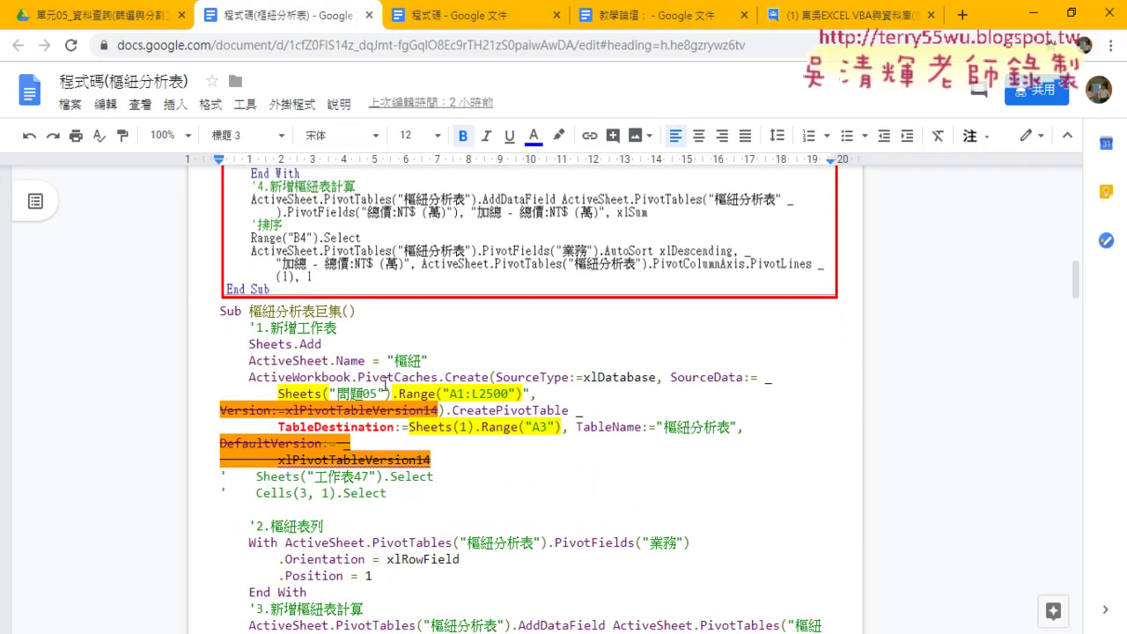
scroll(394, 387, "down", 1)
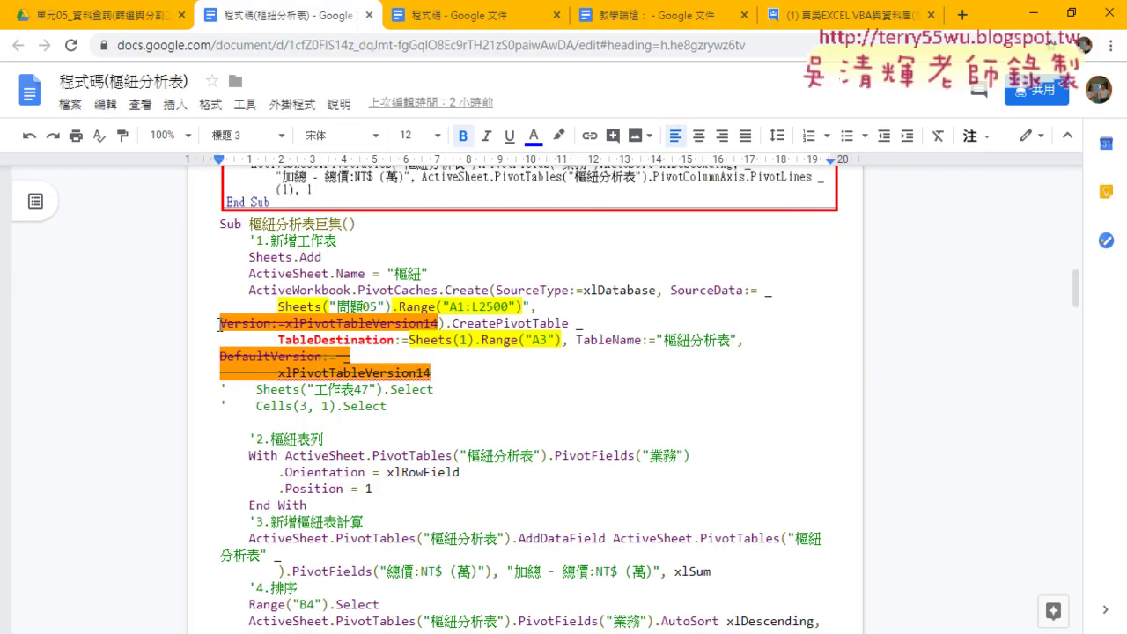
left_click_drag(220, 324, 437, 324)
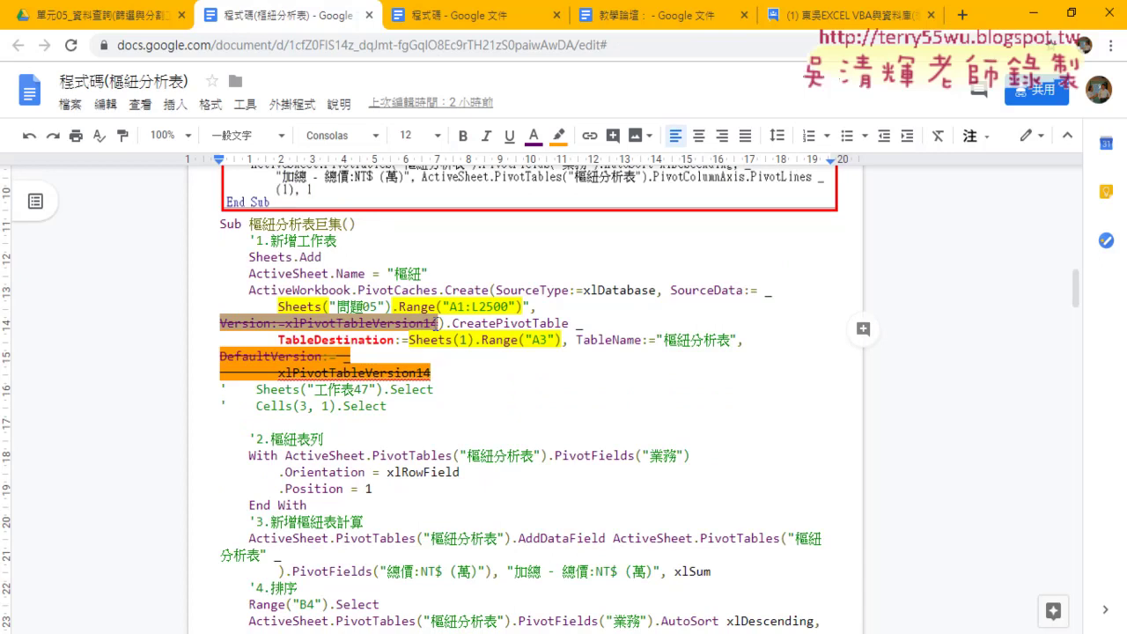
scroll(436, 324, "up", 3)
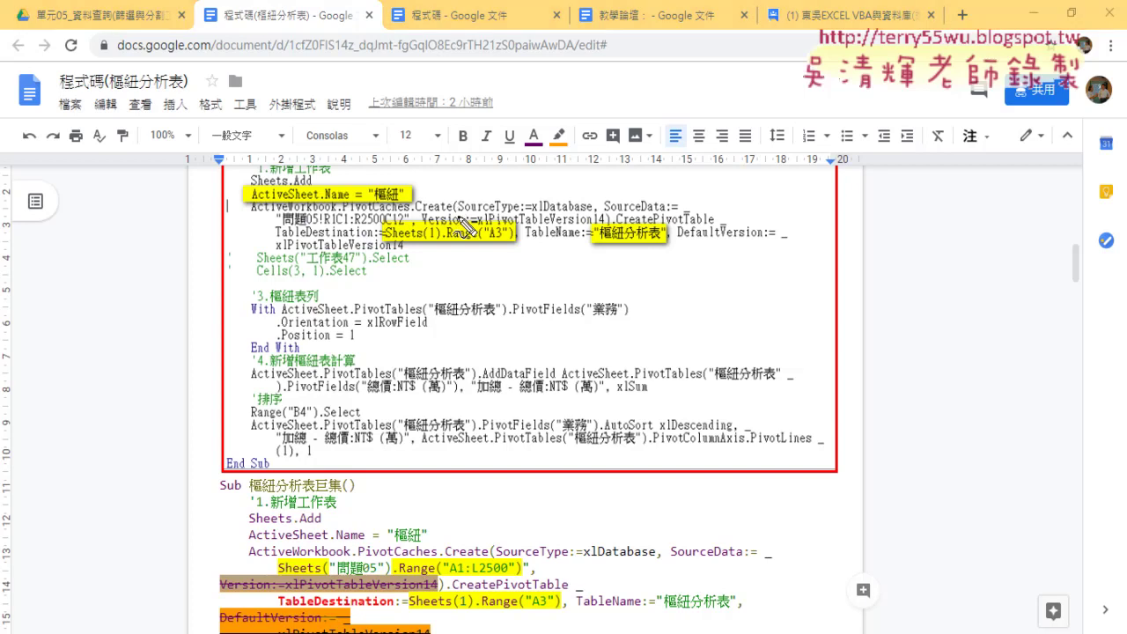
mouse_move(404, 227)
left_mouse_down()
mouse_move(385, 230)
mouse_move(217, 509)
mouse_move(291, 555)
left_mouse_up()
left_click_drag(304, 230, 268, 204)
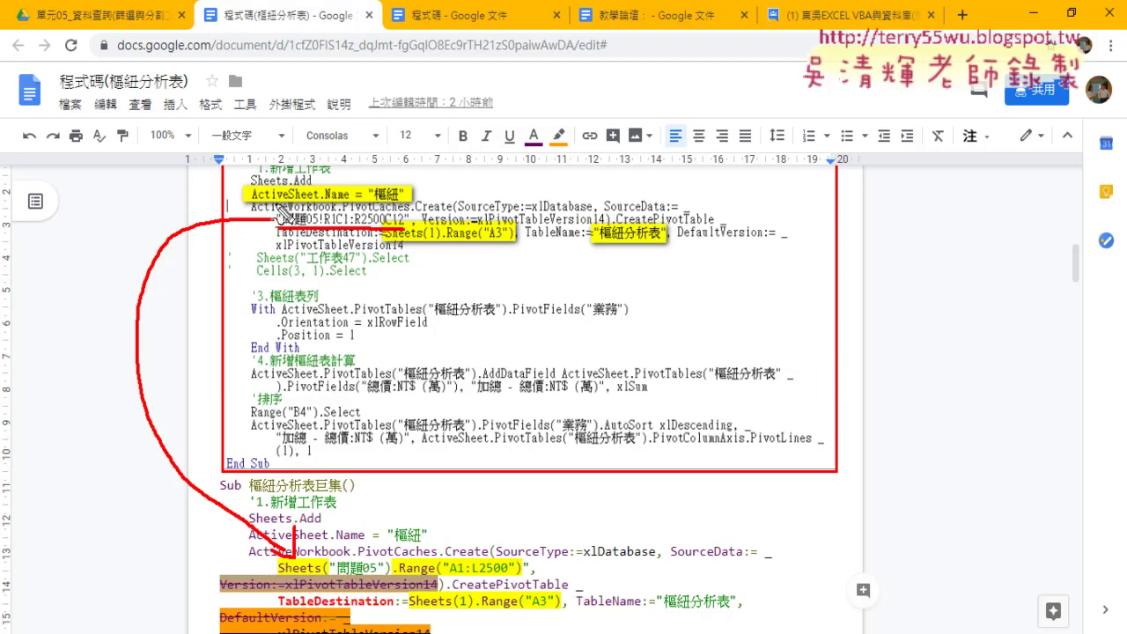
left_click_drag(410, 217, 409, 203)
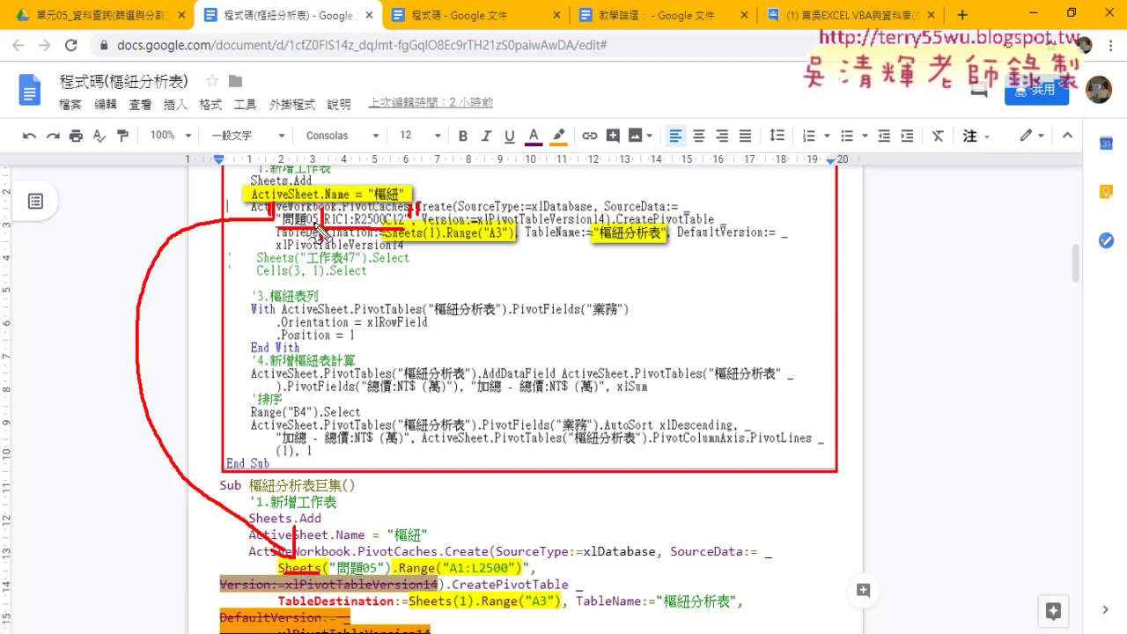
left_click_drag(338, 573, 528, 578)
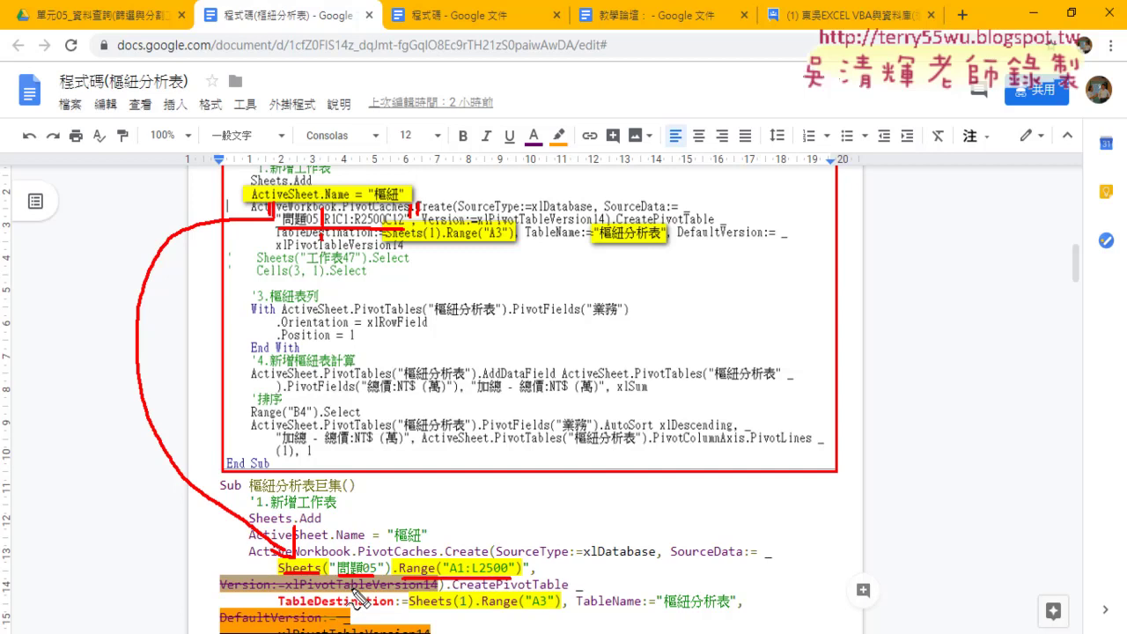
left_click_drag(425, 590, 438, 589)
key("Escape")
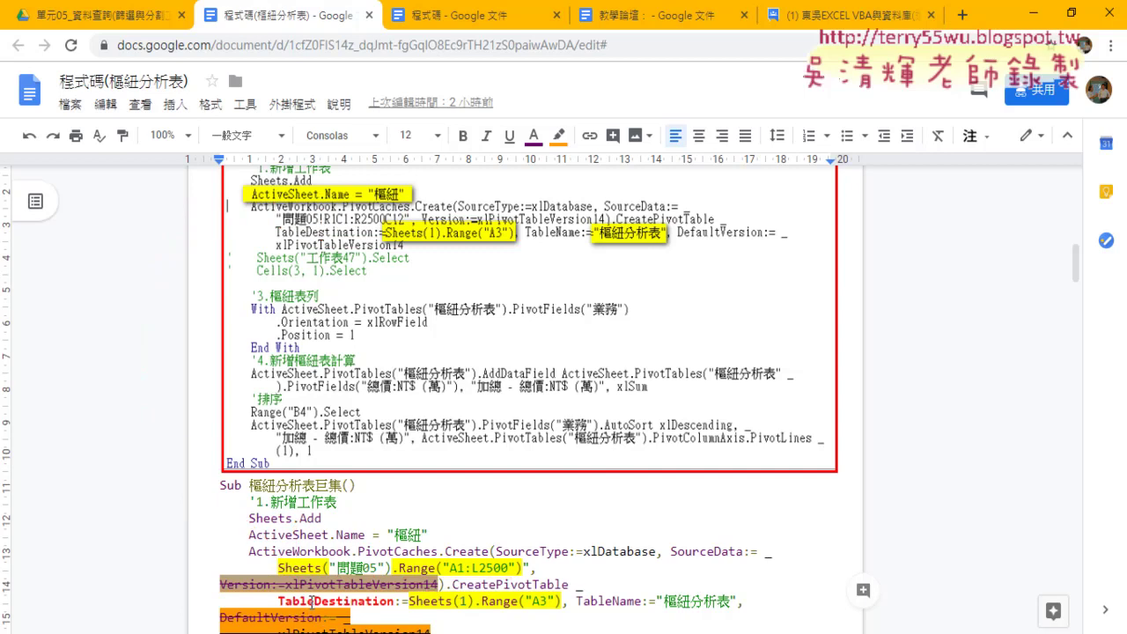
Scroll to 錄製分割工作表巨集, select its Sub line, then head back to the OK workbook in Excel
scroll(408, 327, "down", 3)
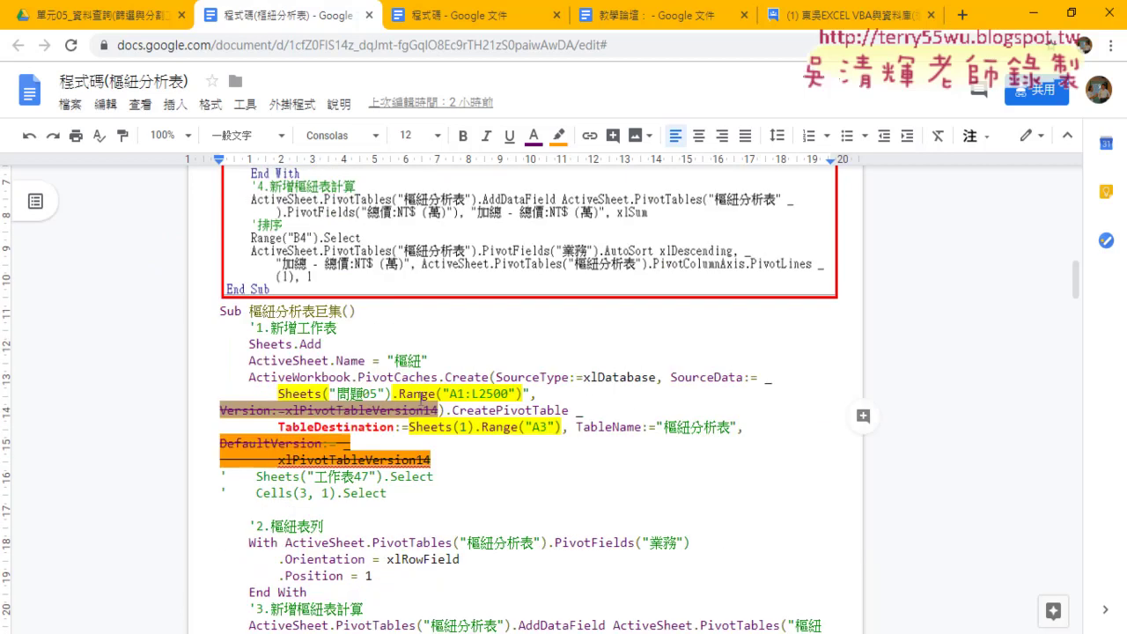
scroll(380, 442, "down", 3)
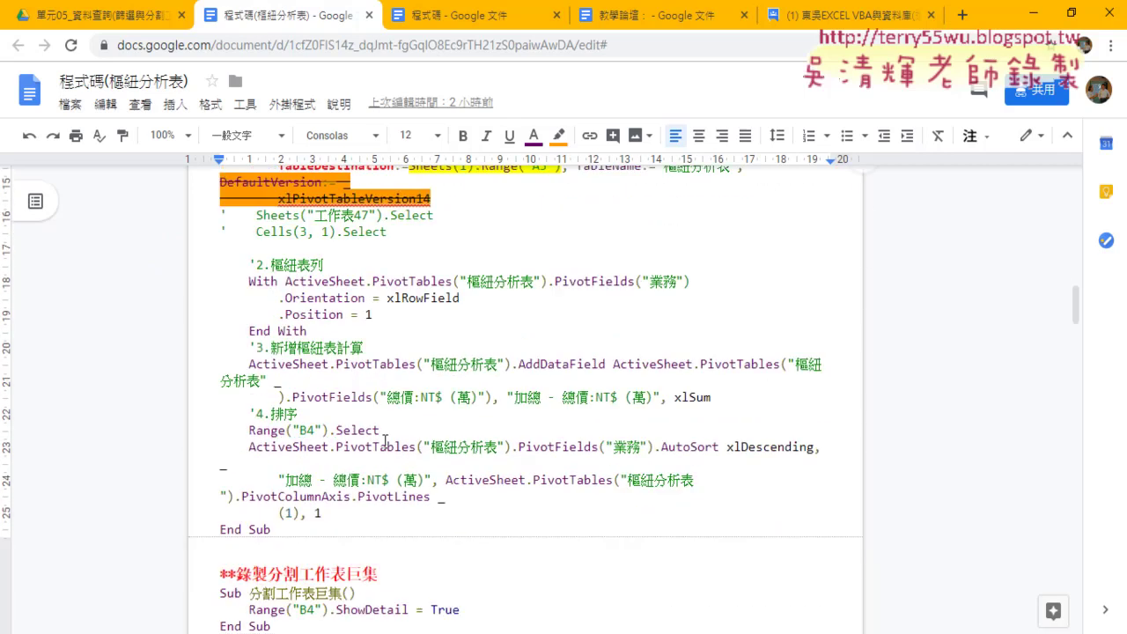
scroll(384, 440, "down", 3)
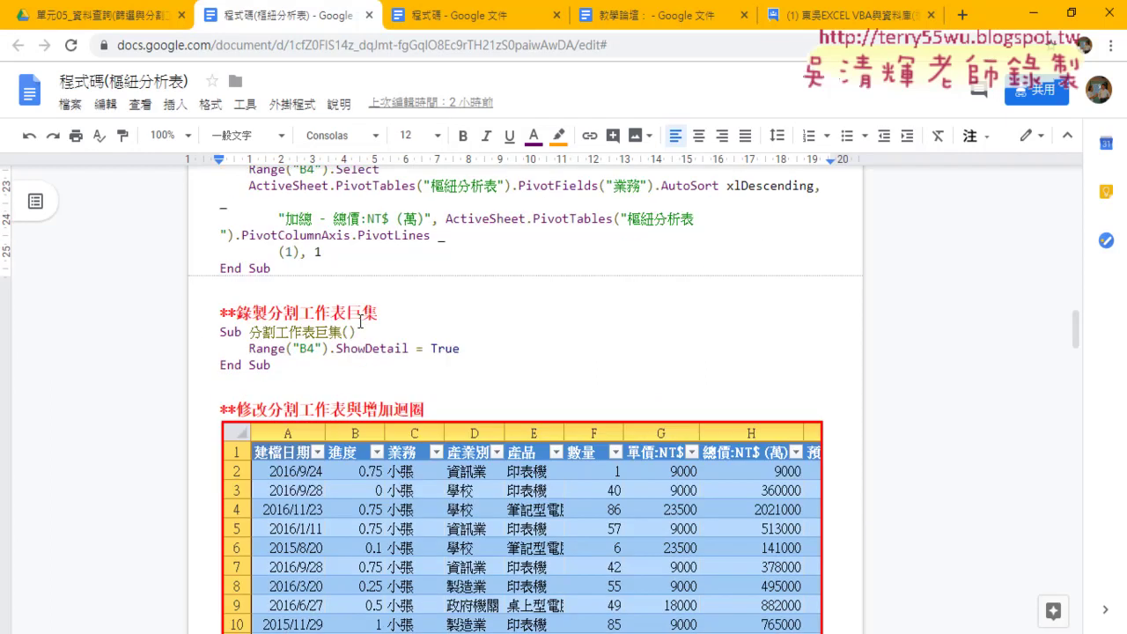
scroll(360, 322, "down", 1)
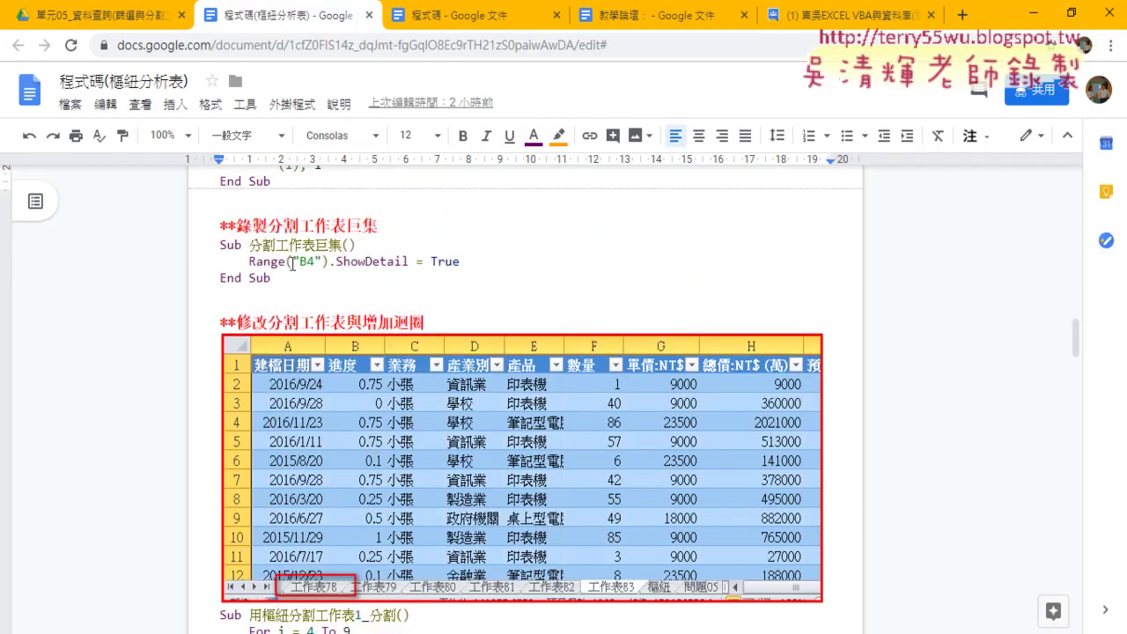
mouse_move(249, 244)
left_mouse_down()
mouse_move(352, 244)
mouse_move(414, 261)
mouse_move(249, 264)
left_mouse_up()
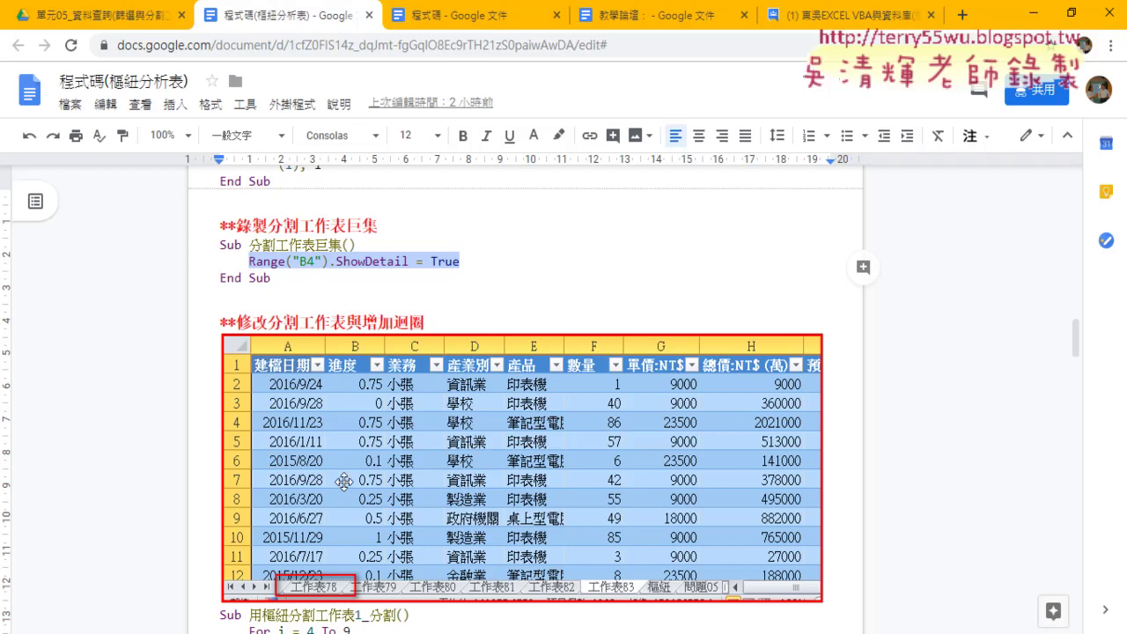
mouse_move(344, 629)
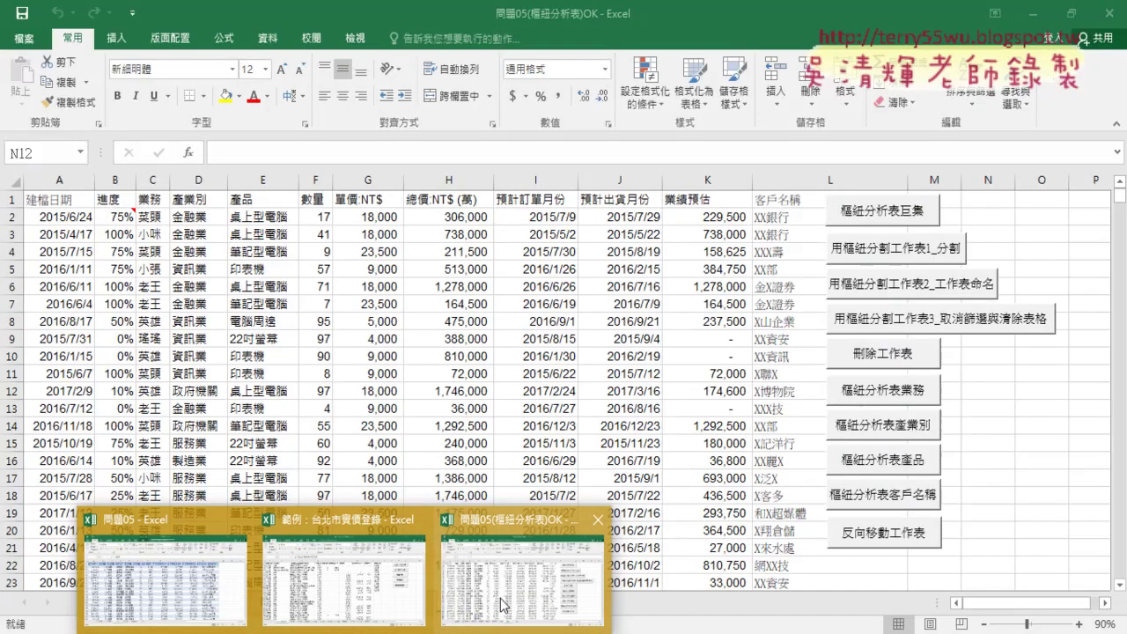
Check the top total in B4 on the 樞紐 sheet, then return to the Google Docs macro code
left_click(504, 606)
left_click(416, 601)
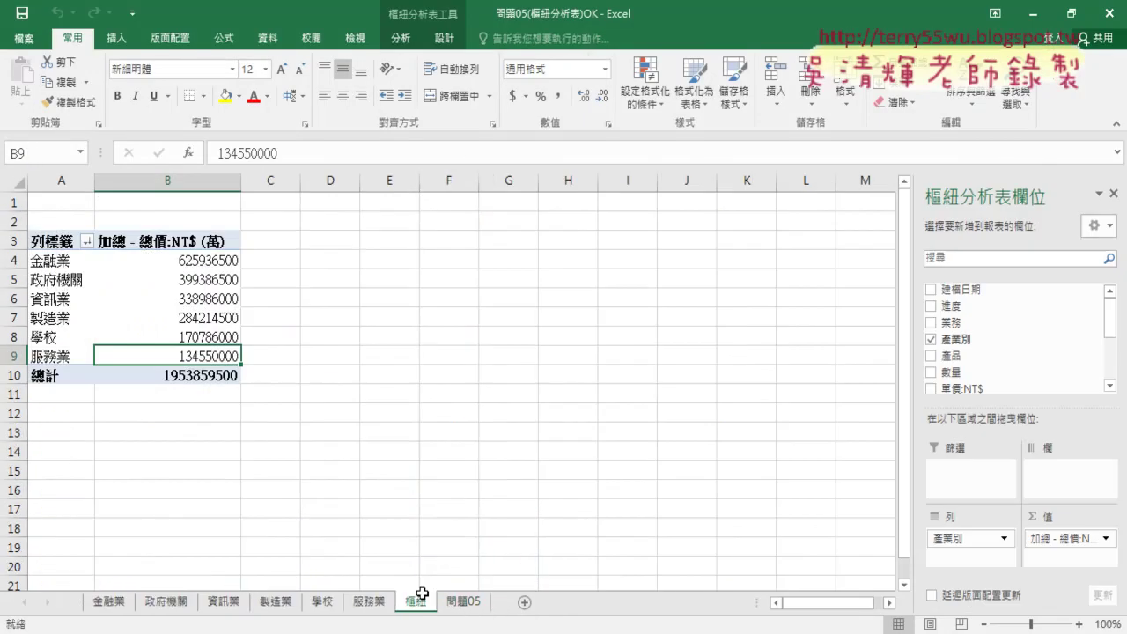
left_click(146, 257)
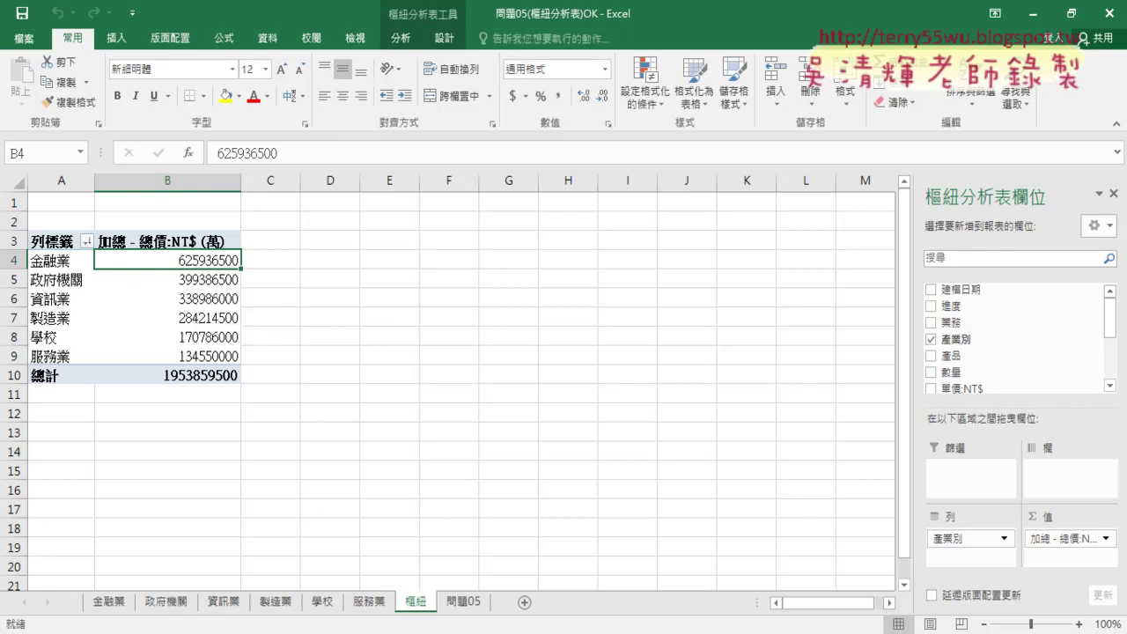
key("alt+Tab")
left_click(349, 303)
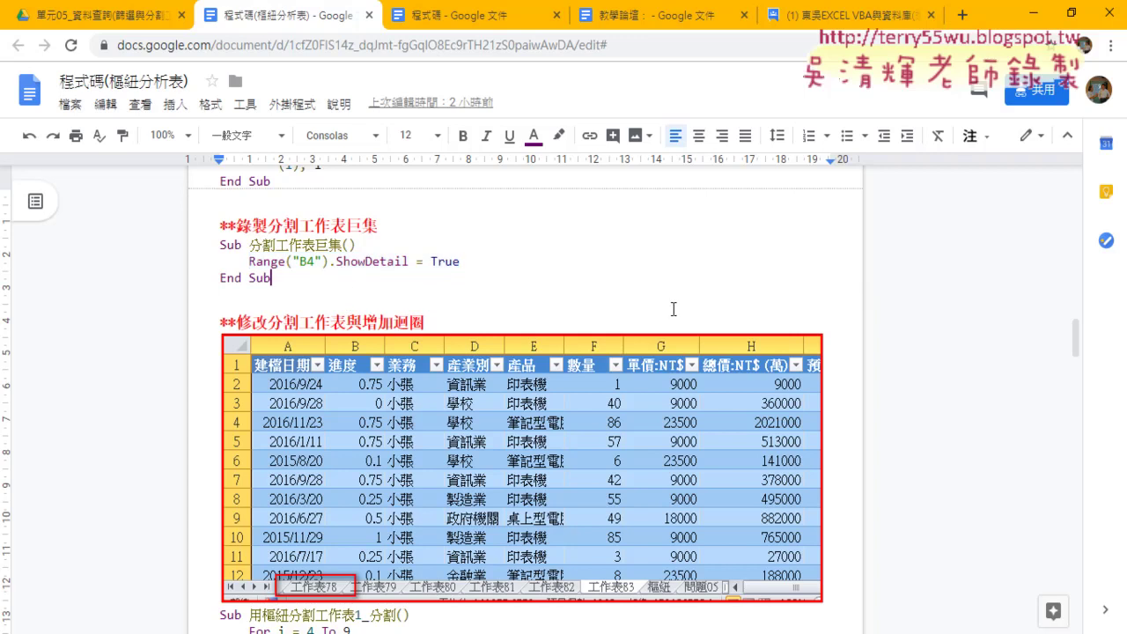
Highlight the B4 reference, the For loop, its 4 To 9 range and the 樞紐 sheet statement
double_click(311, 262)
scroll(518, 264, "down", 3)
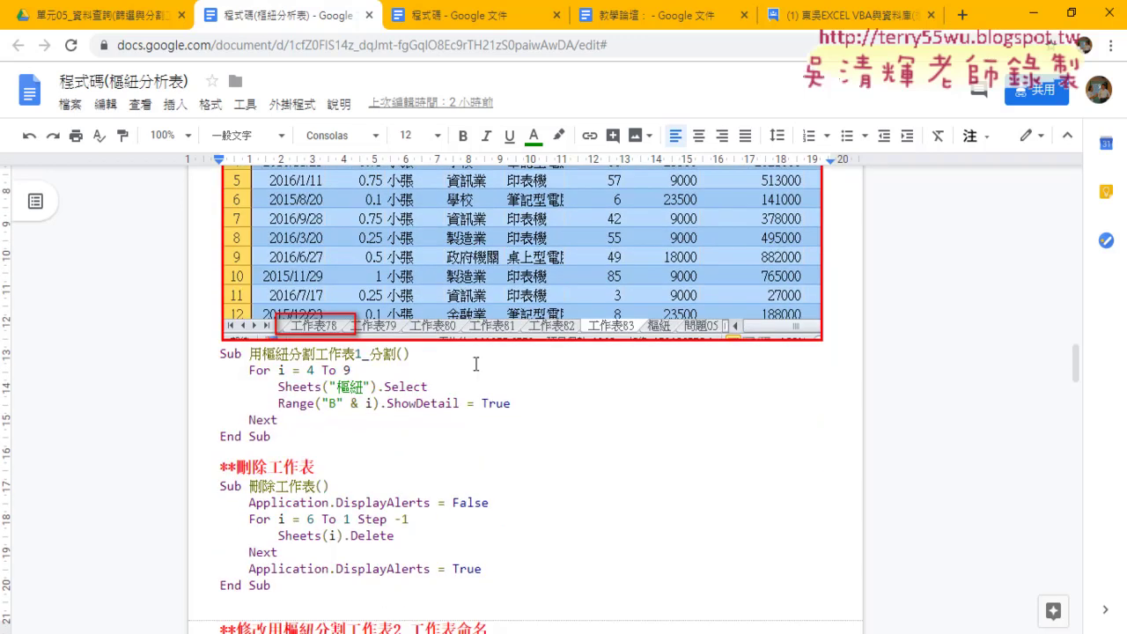
left_click_drag(278, 420, 216, 370)
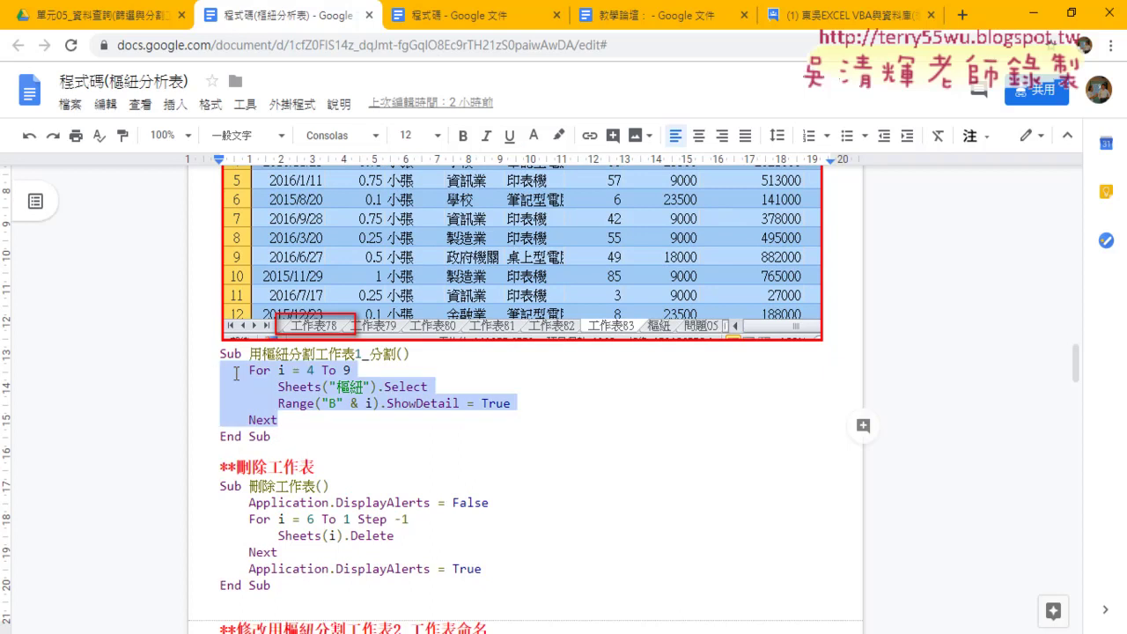
left_click_drag(310, 370, 355, 370)
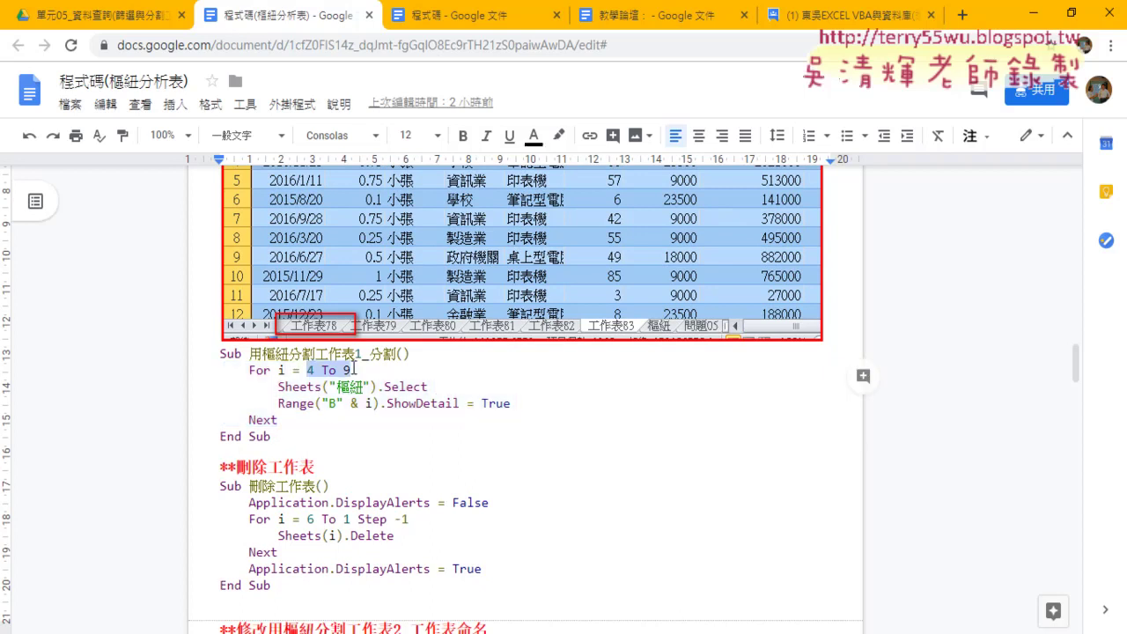
left_click_drag(279, 386, 436, 385)
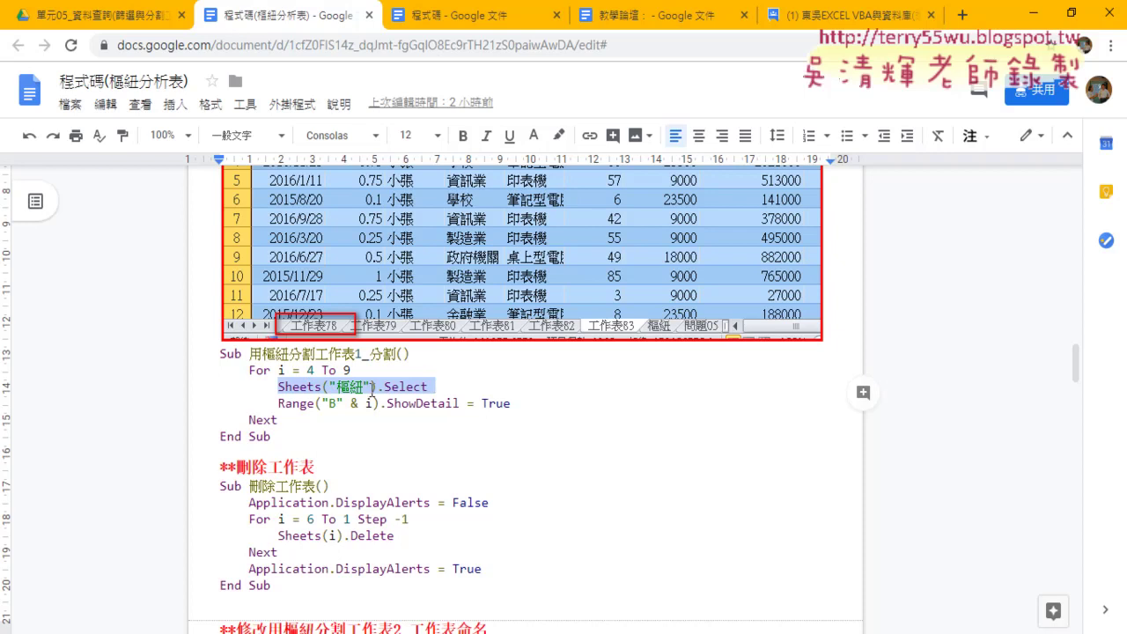
left_click_drag(378, 386, 429, 386)
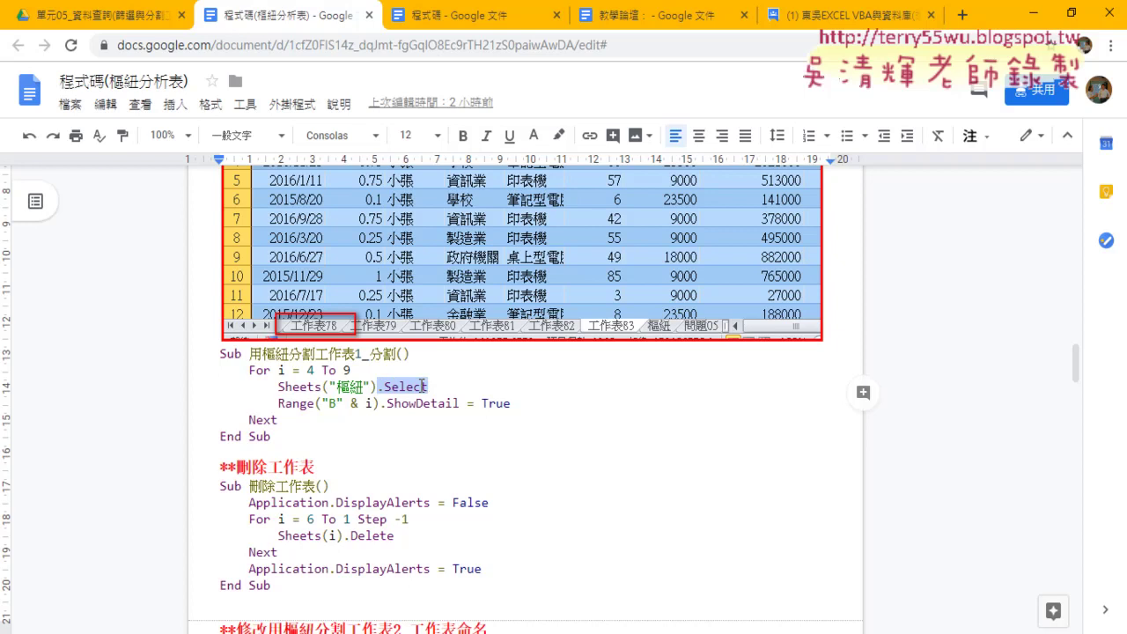
Delete the .Select method, then retype Select with the Range statement back on its own line
left_click(424, 385)
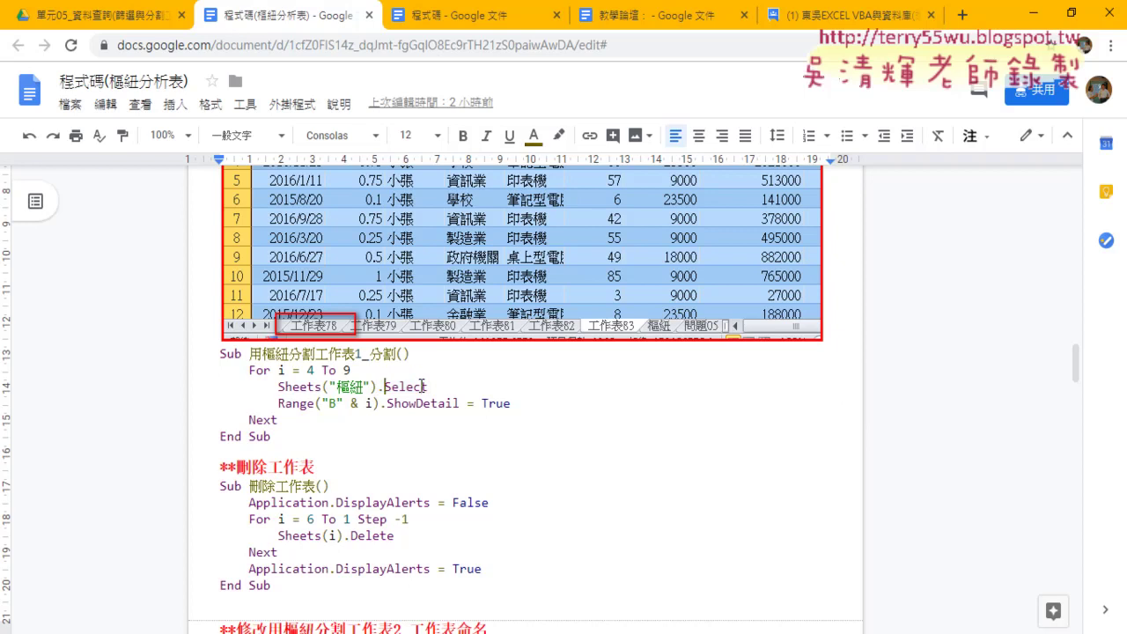
key("BackSpace")
key("BackSpace")
key("BackSpace")
key("Delete")
key("Delete")
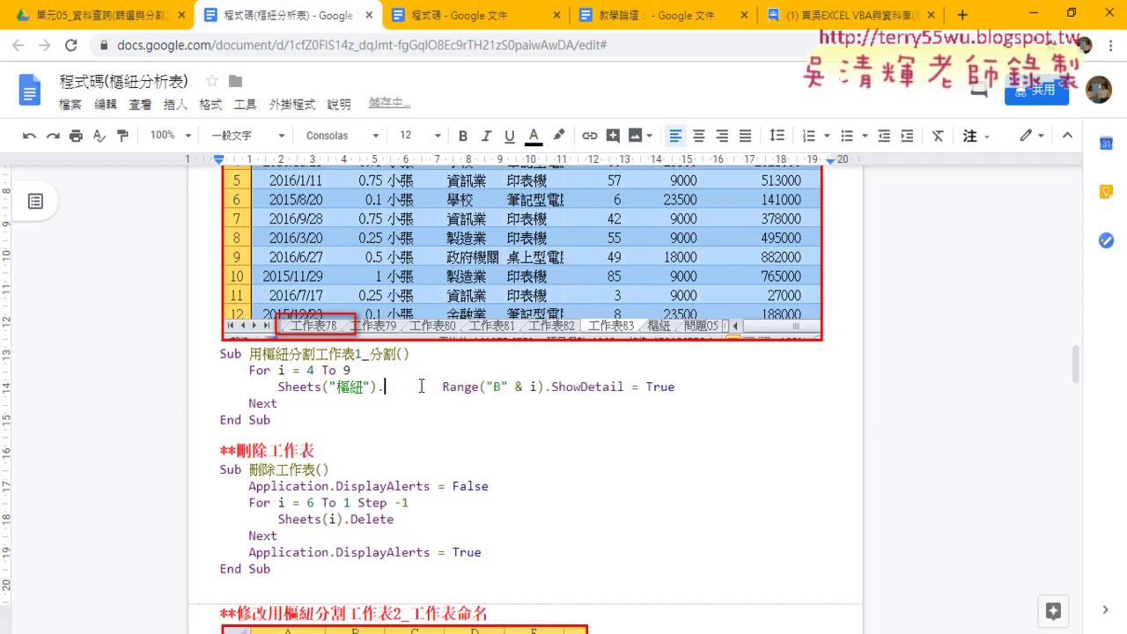
key("Delete")
key("Delete")
key("Delete")
key("Delete")
key("Delete")
key("Delete")
key("Delete")
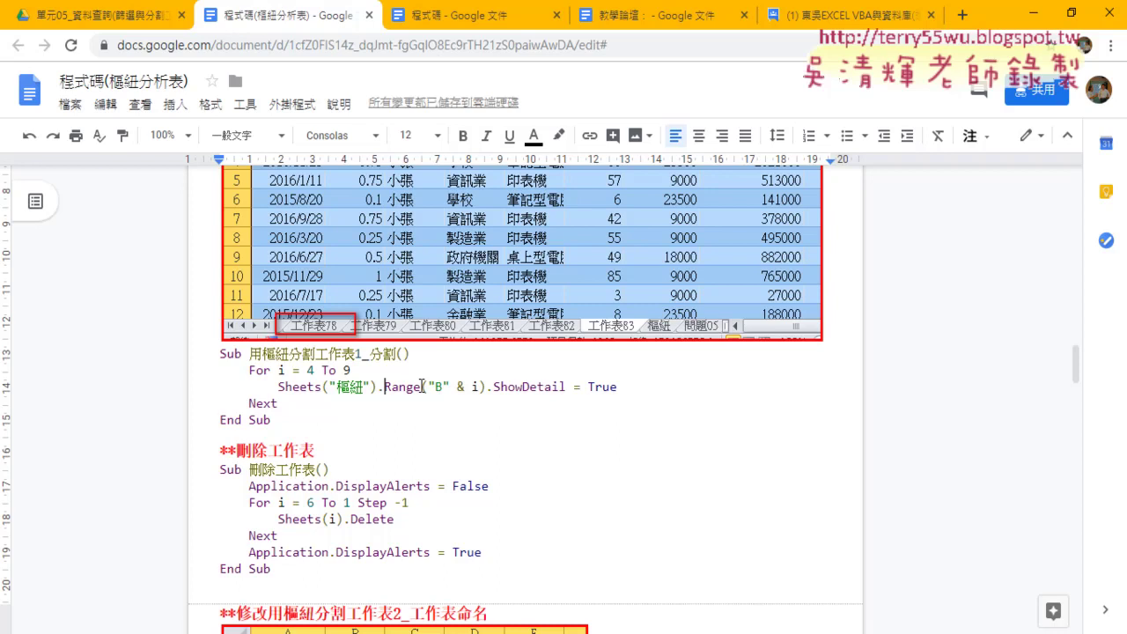
key("Return")
type("Select")
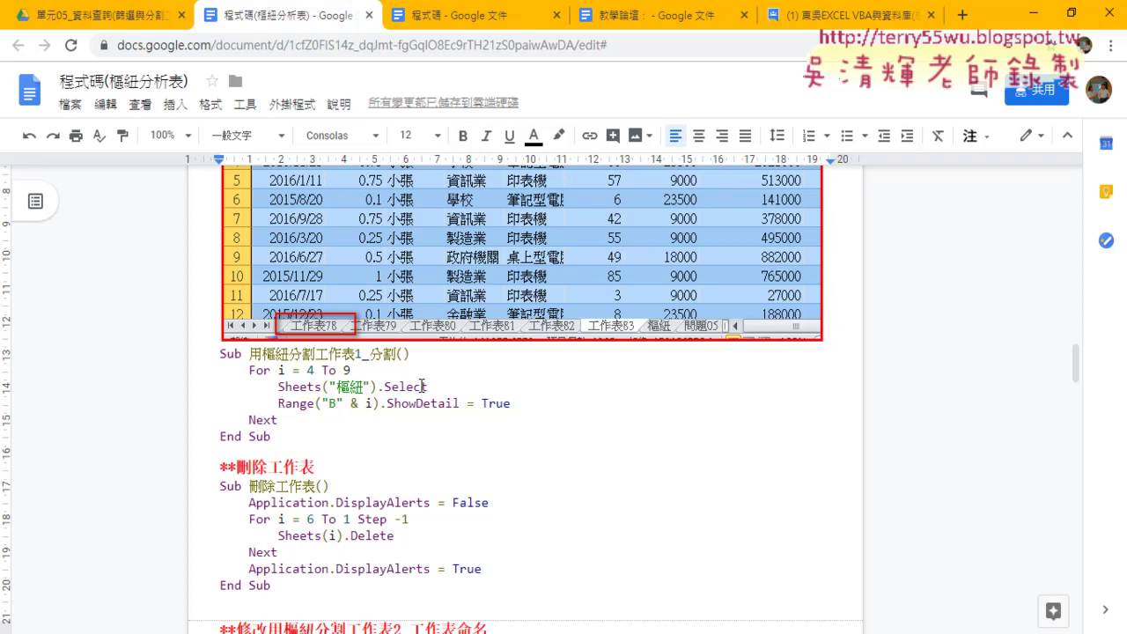
Scroll through the rest of the loop code, then bring the Excel pivot workbook back up
scroll(421, 387, "down", 2)
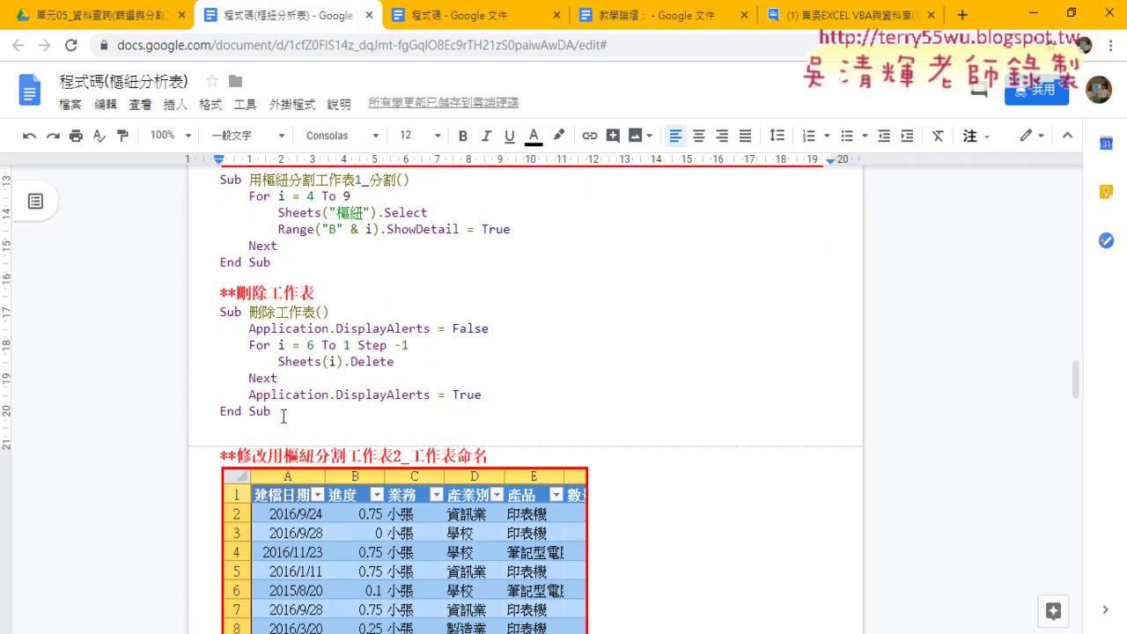
left_click_drag(359, 415, 187, 315)
scroll(698, 454, "down", 3)
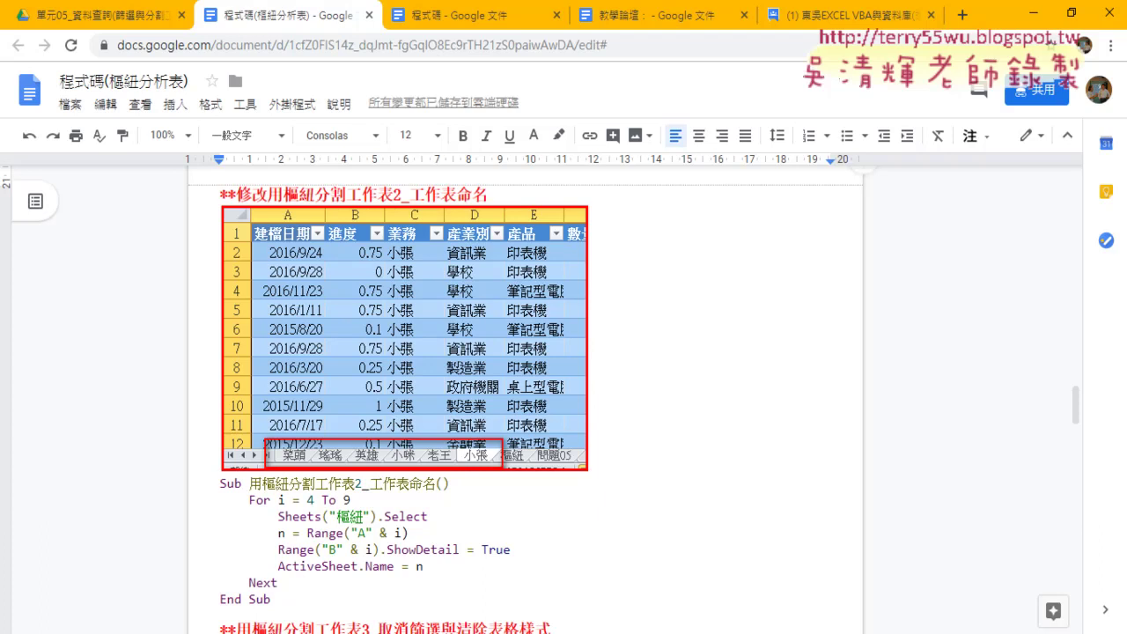
mouse_move(359, 595)
left_click(534, 581)
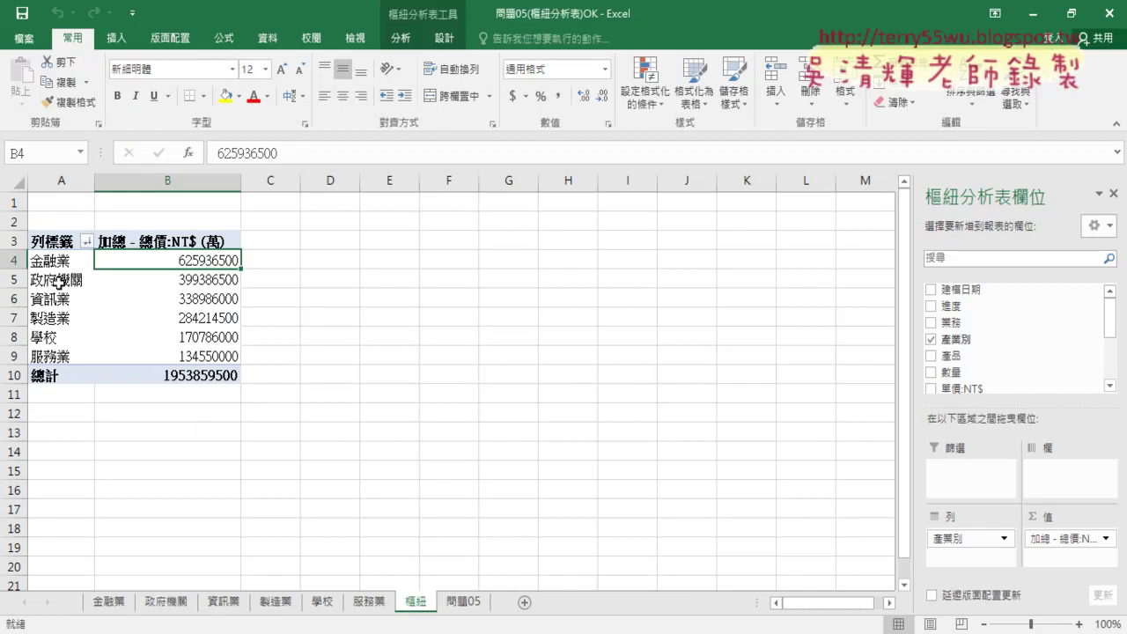
Select column A on the pivot sheet, then return to the 程式碼(樞紐分析表) code document
left_click(60, 181)
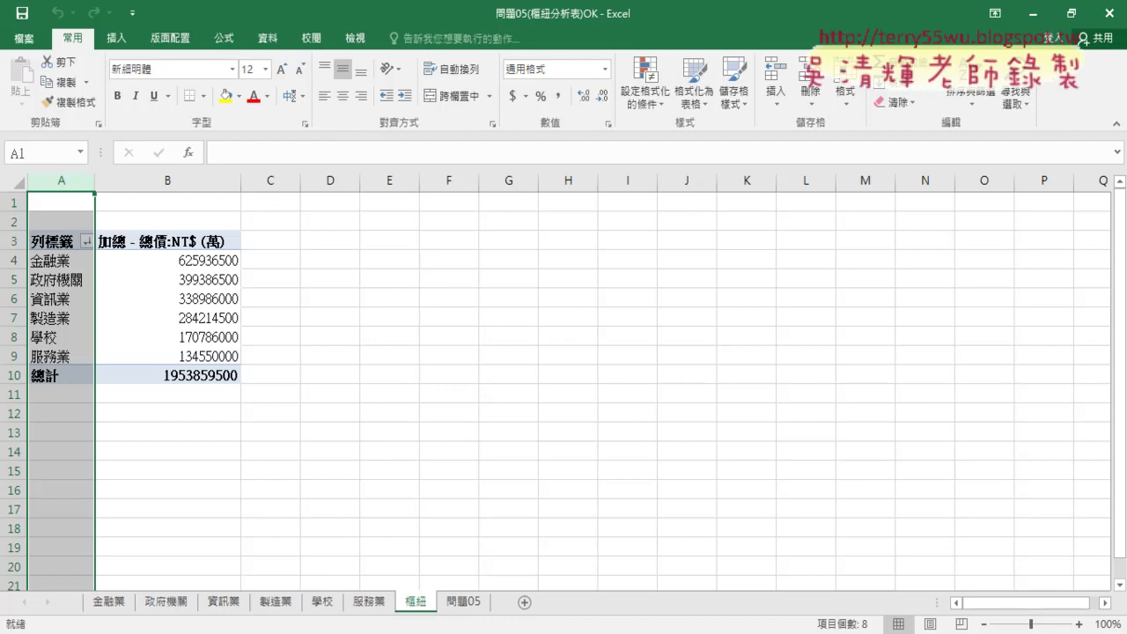
key("alt+Tab")
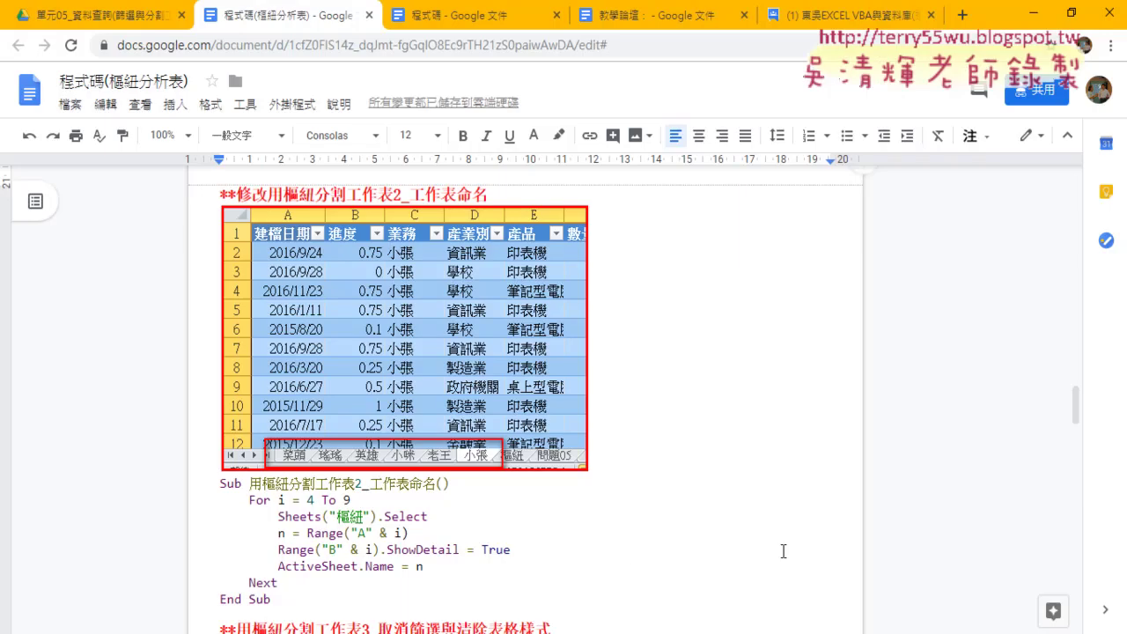
scroll(783, 551, "up", 5)
scroll(783, 551, "up", 5)
scroll(783, 551, "up", 5)
scroll(783, 551, "up", 3)
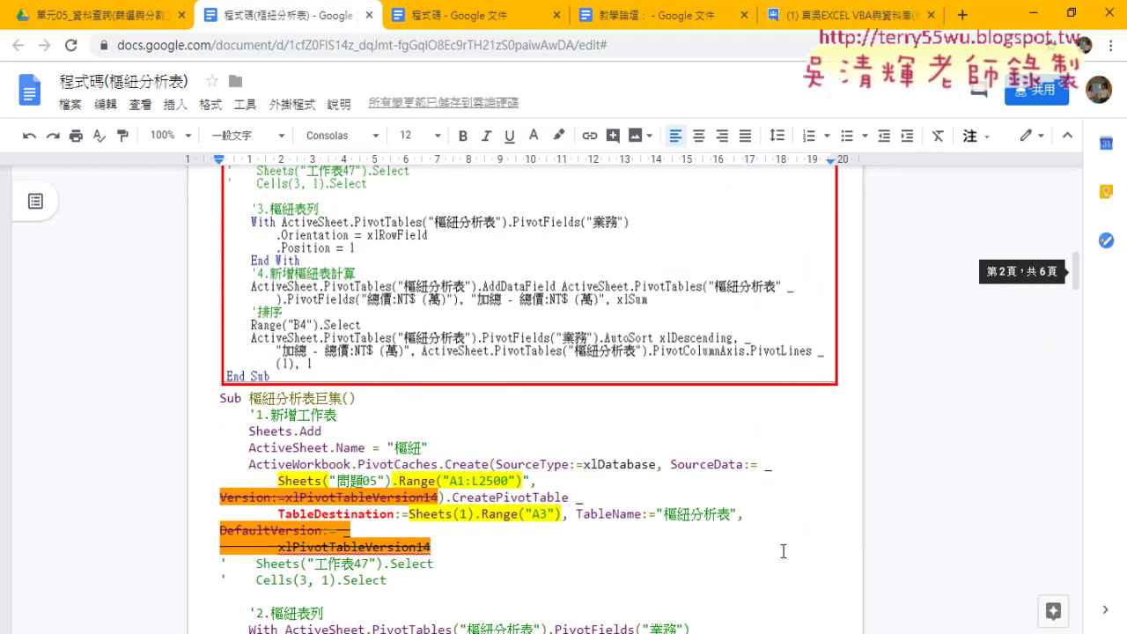
scroll(782, 549, "down", 1)
left_click(577, 494)
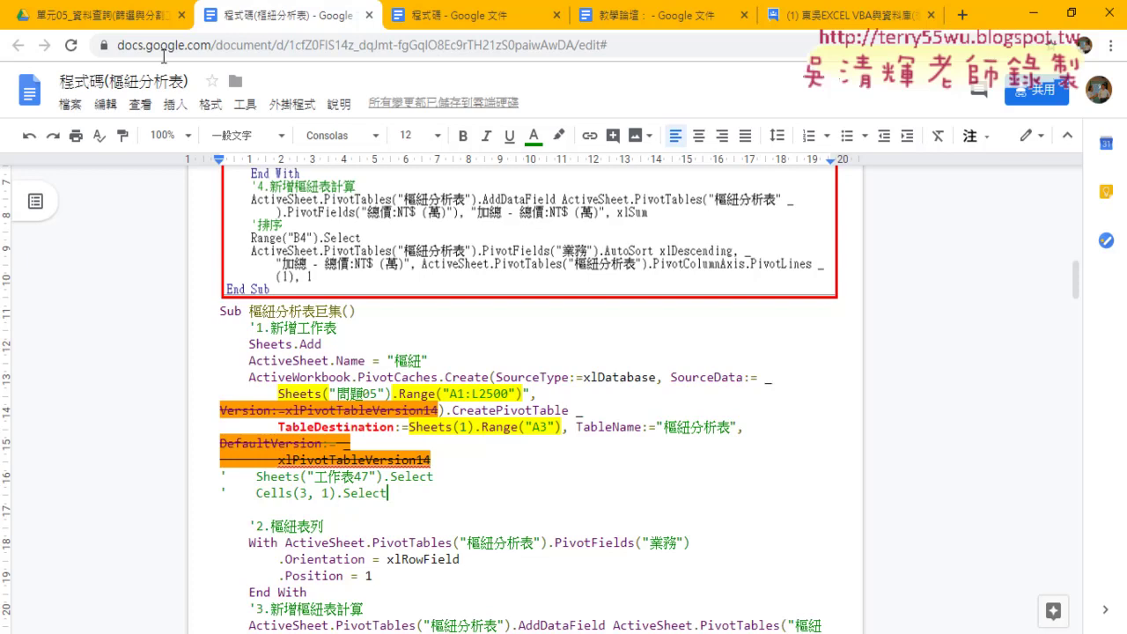
In Google Drive, go up to _雲端白板畫面 and look inside the 單元06_下載網路資料(YAHOO股市) folder
left_click(110, 16)
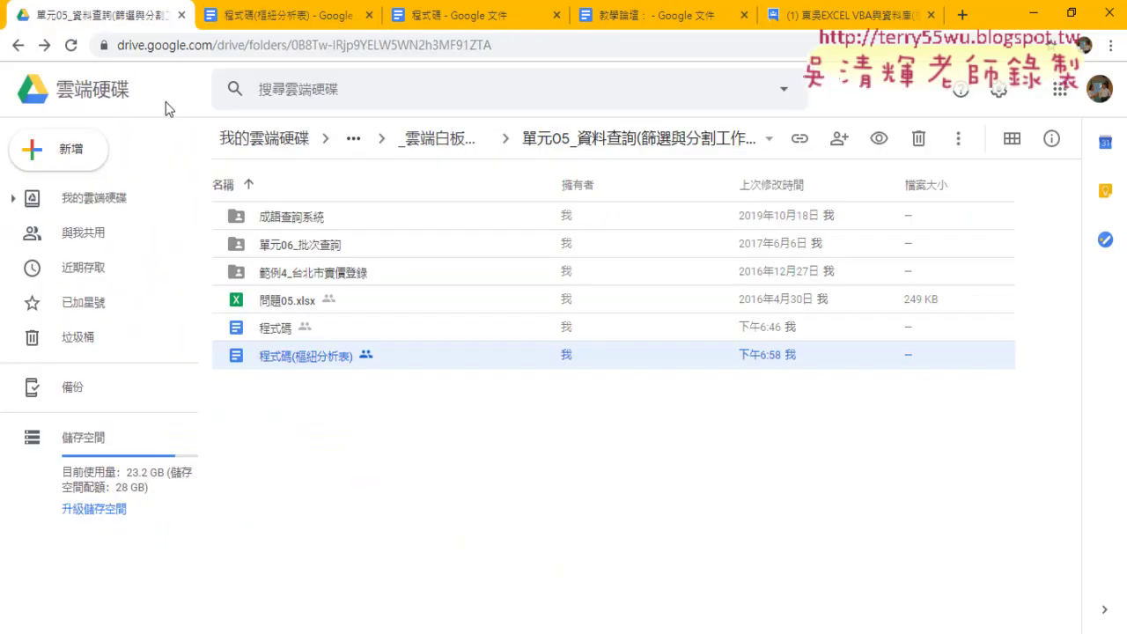
left_click(440, 140)
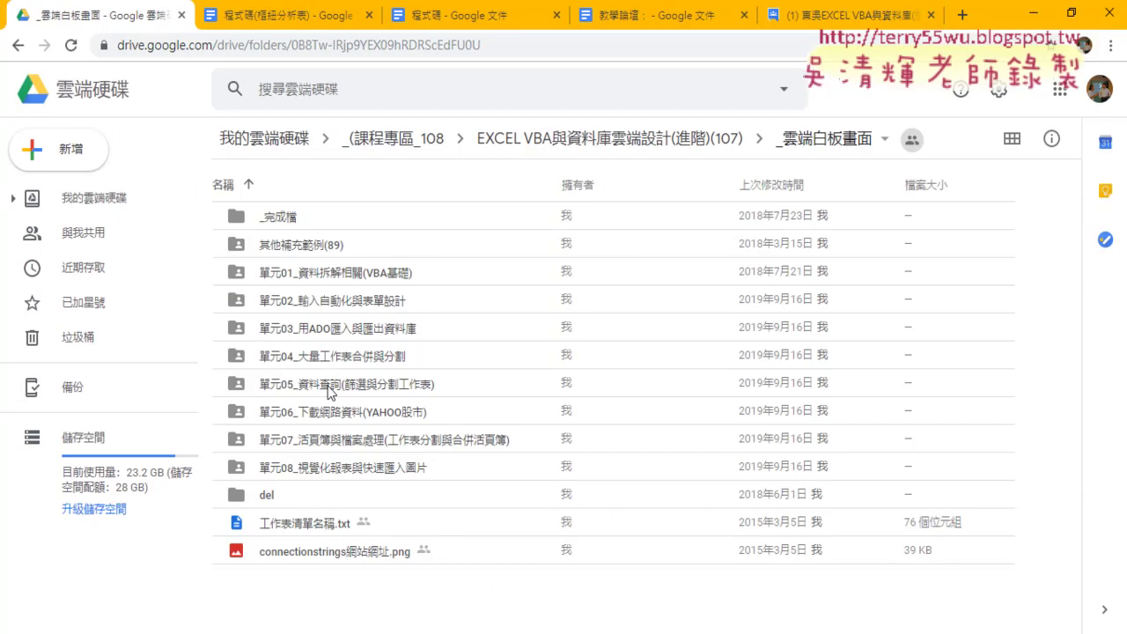
double_click(308, 410)
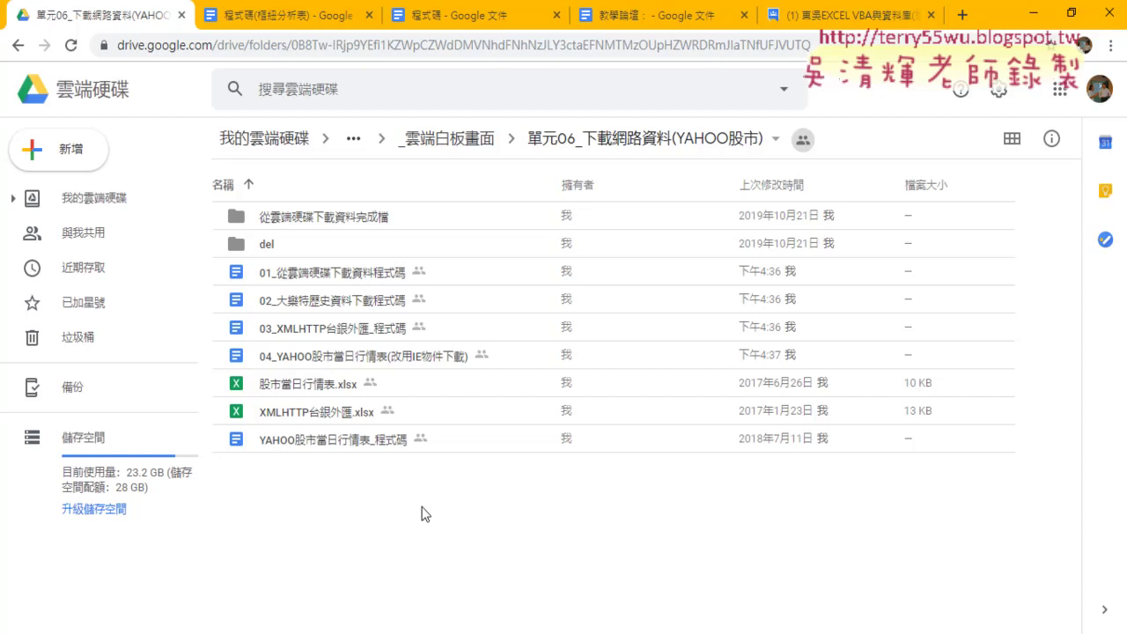
Go back and open the 單元05_資料查詢(篩選與分割工作表) folder, selecting the 程式碼(樞紐分析表) document
left_click(20, 46)
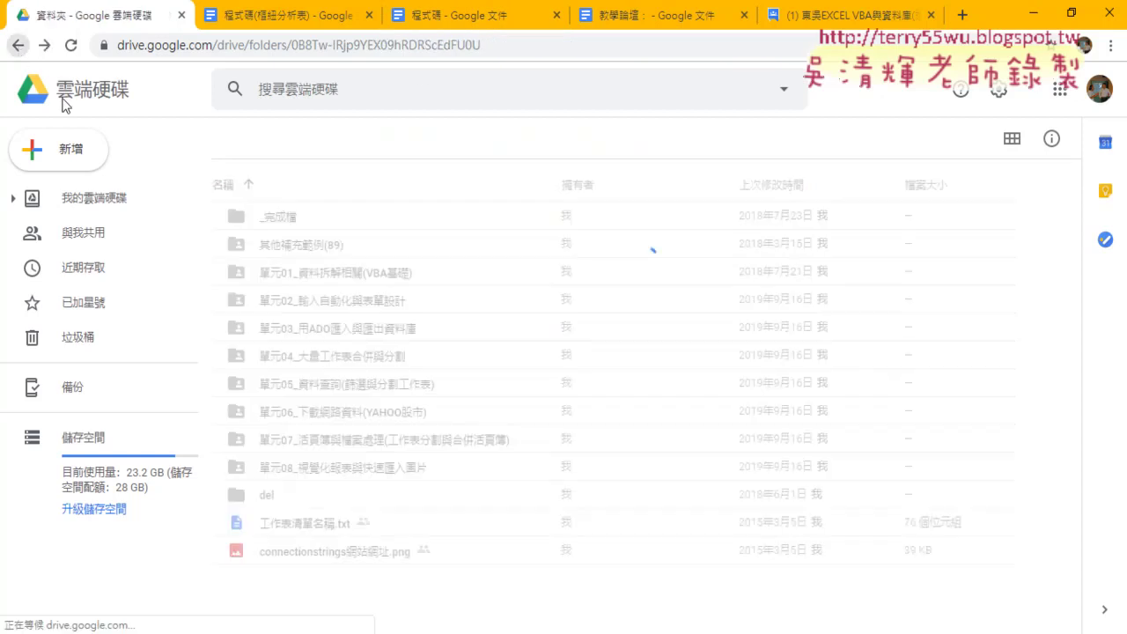
left_click(322, 389)
double_click(322, 388)
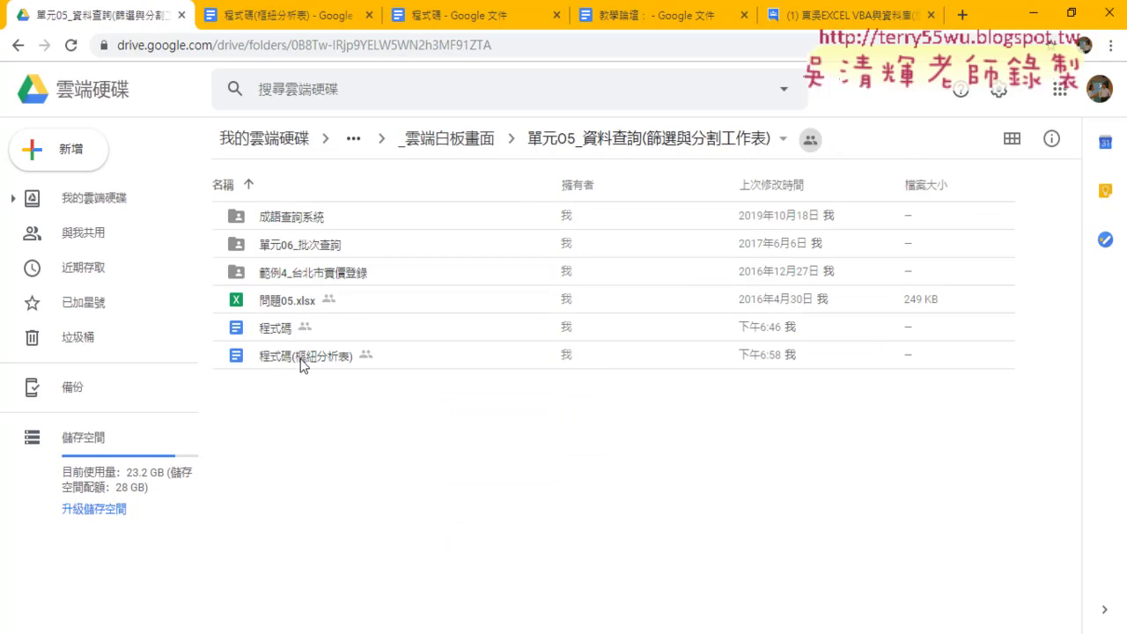
left_click(292, 360)
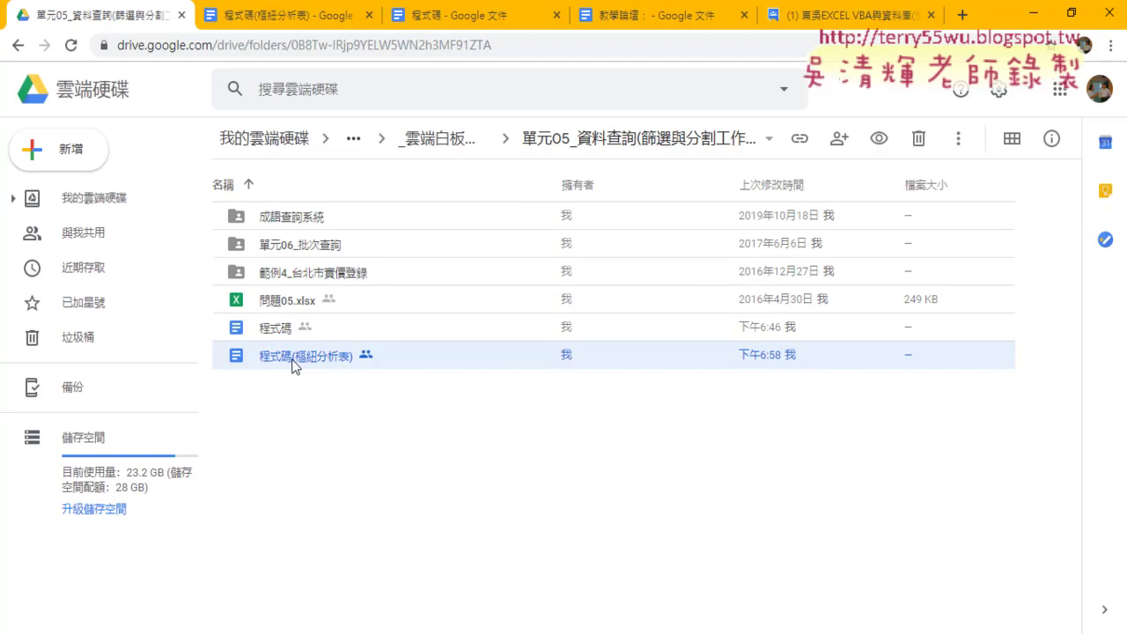